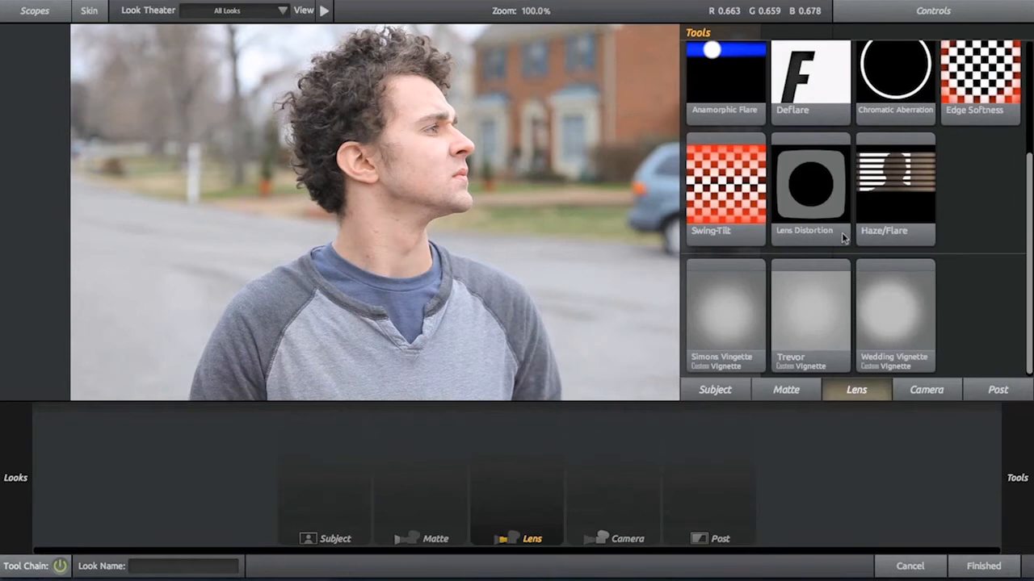
Step: Look through the Post tools and the Cinematic, Diffusion and Light, and Monochromatic look presets
left_click(994, 389)
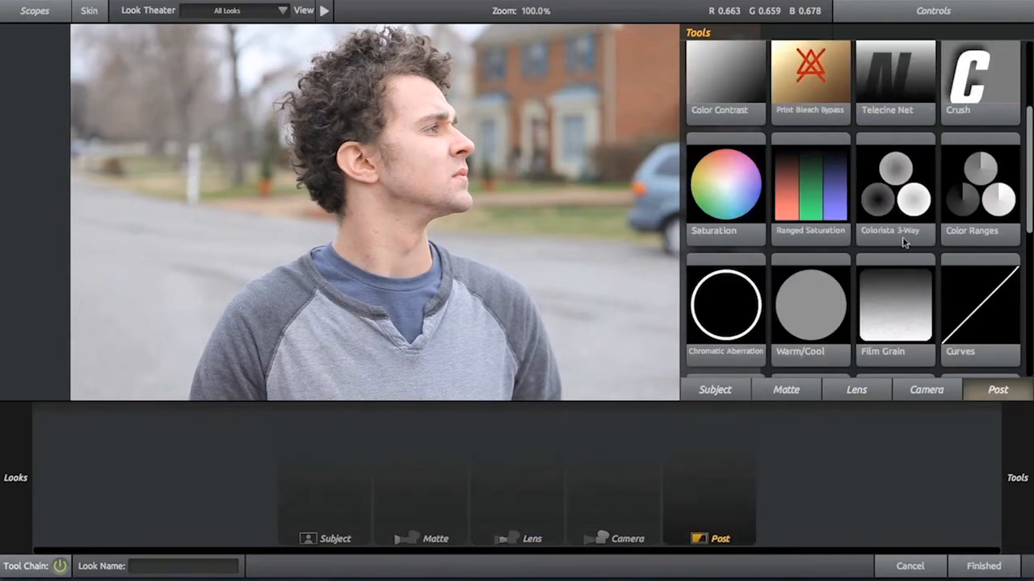
scroll(902, 240, "down", 5)
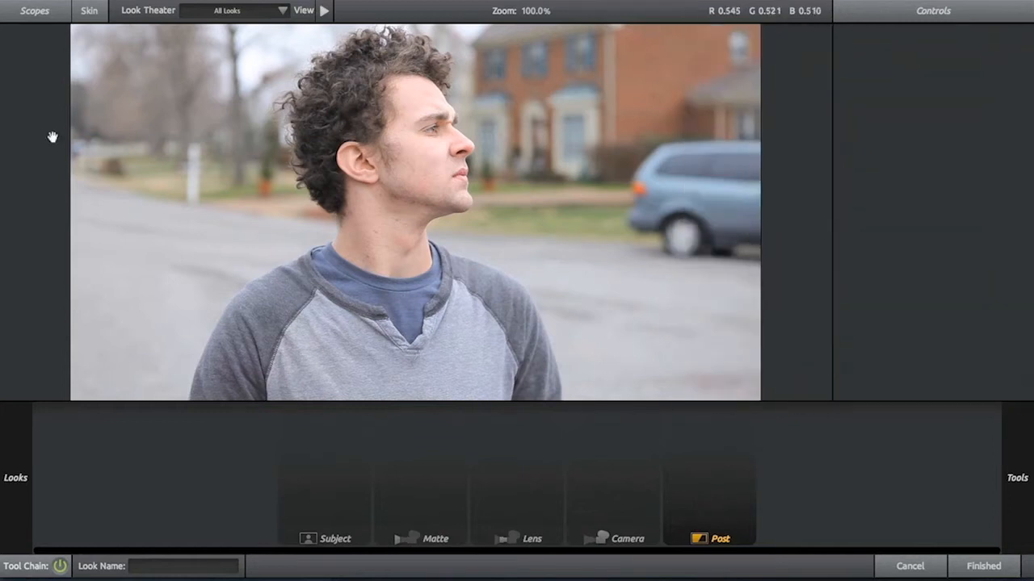
mouse_move(2, 126)
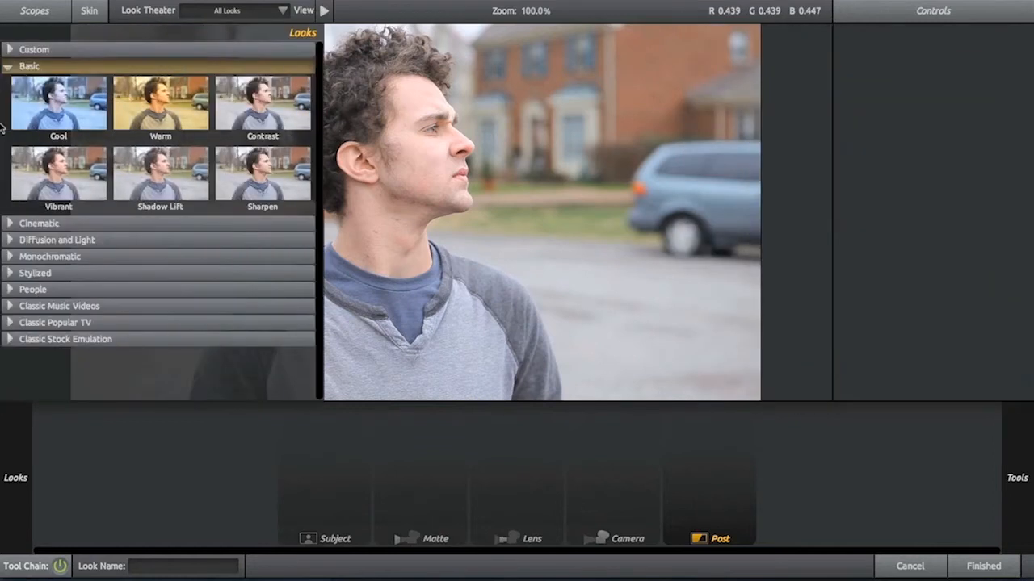
left_click(12, 70)
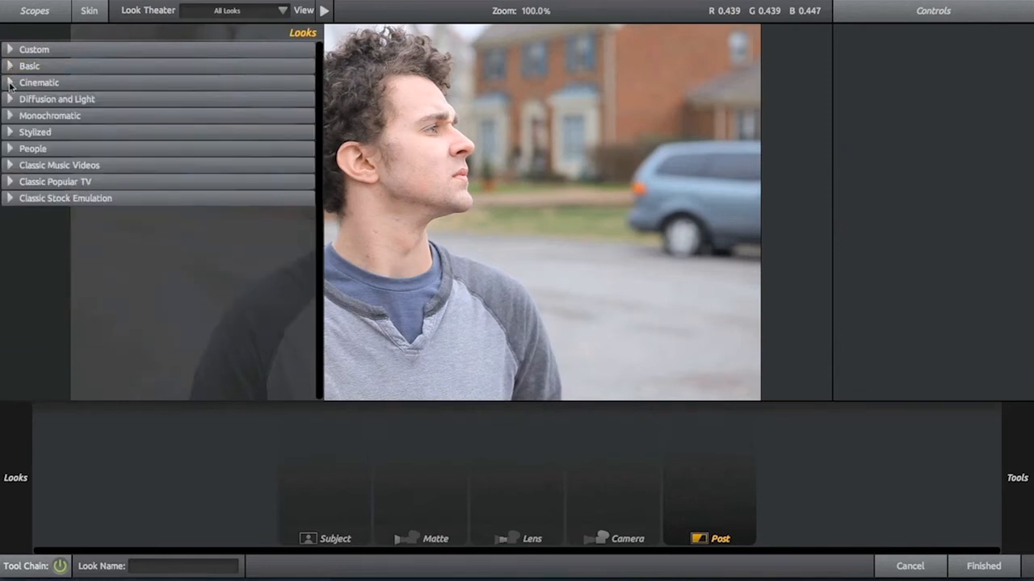
left_click(10, 83)
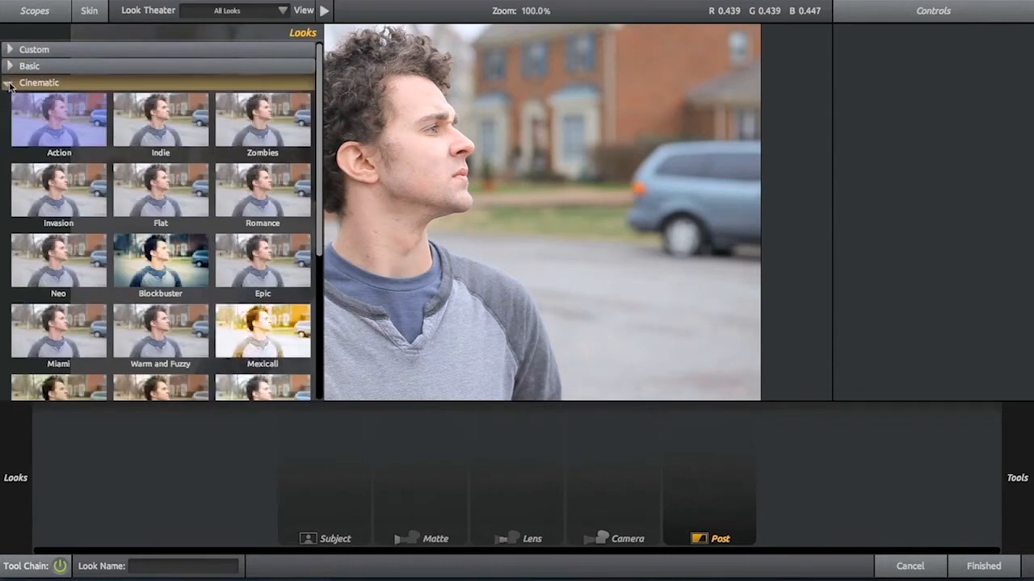
left_click(10, 84)
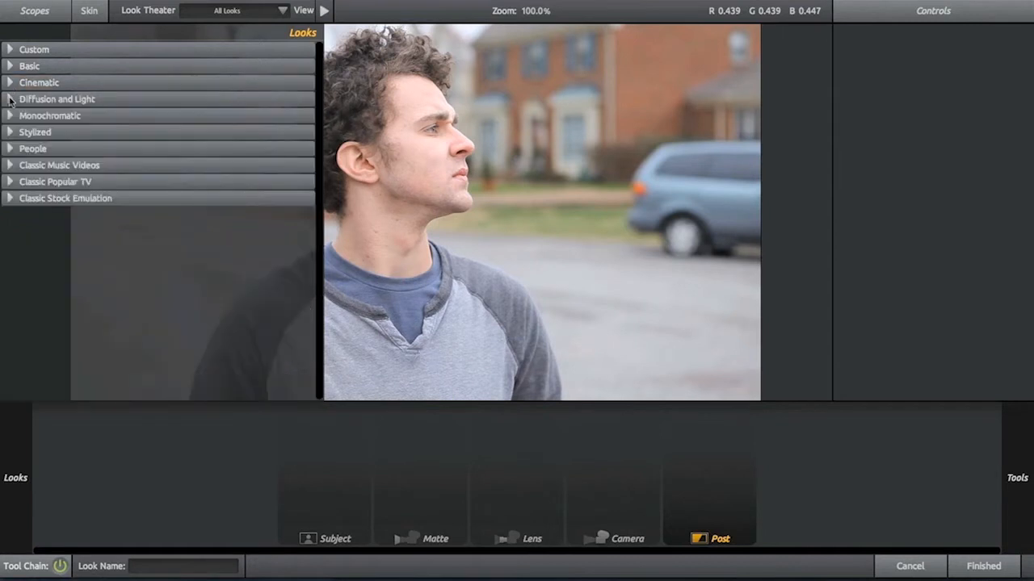
left_click(10, 100)
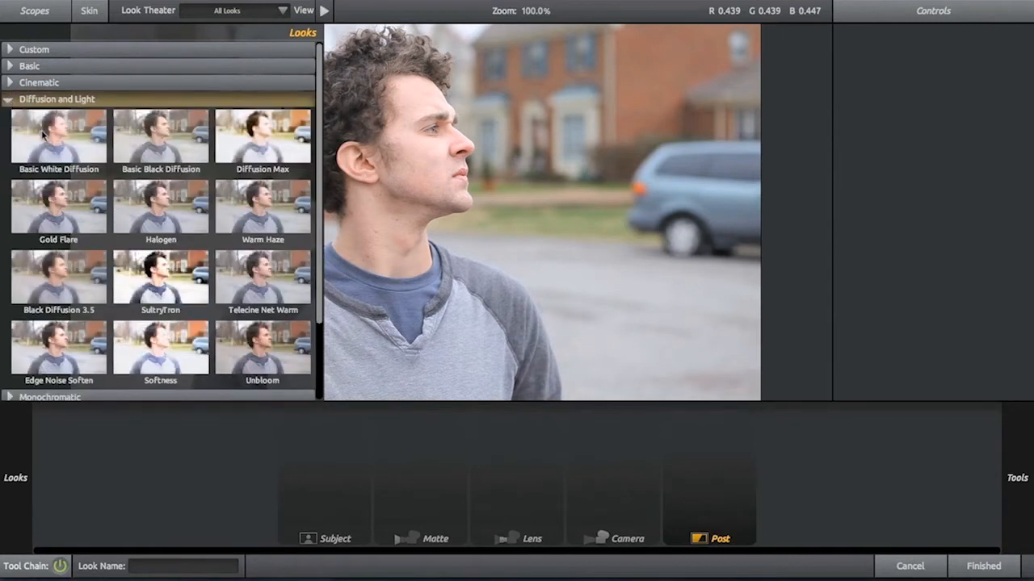
left_click(11, 101)
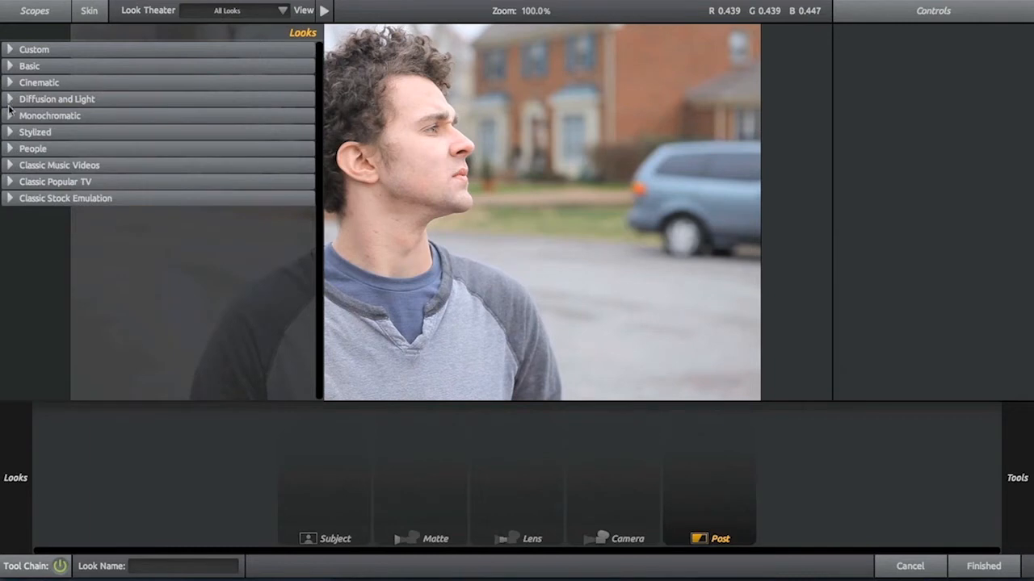
left_click(10, 117)
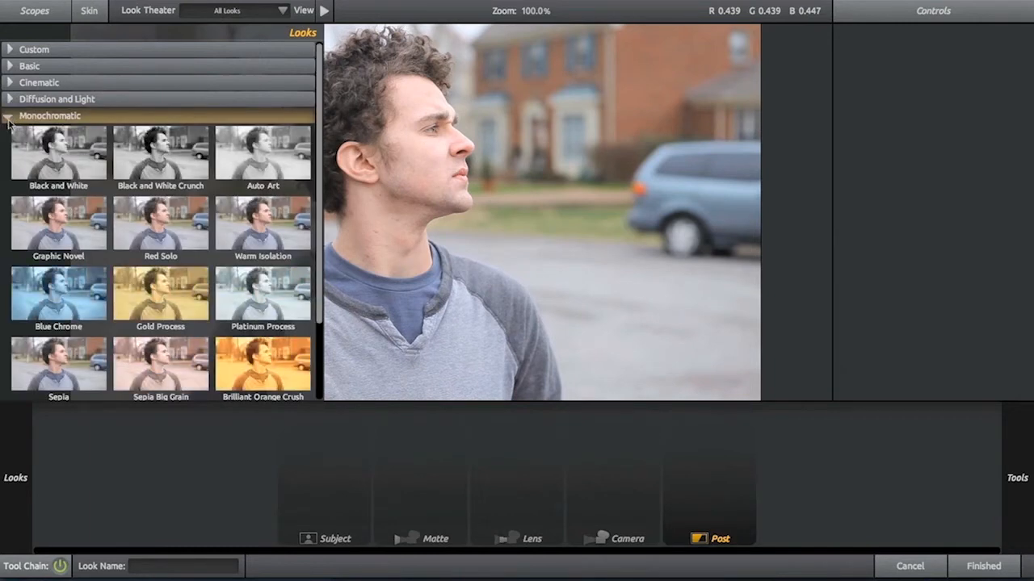
left_click(8, 118)
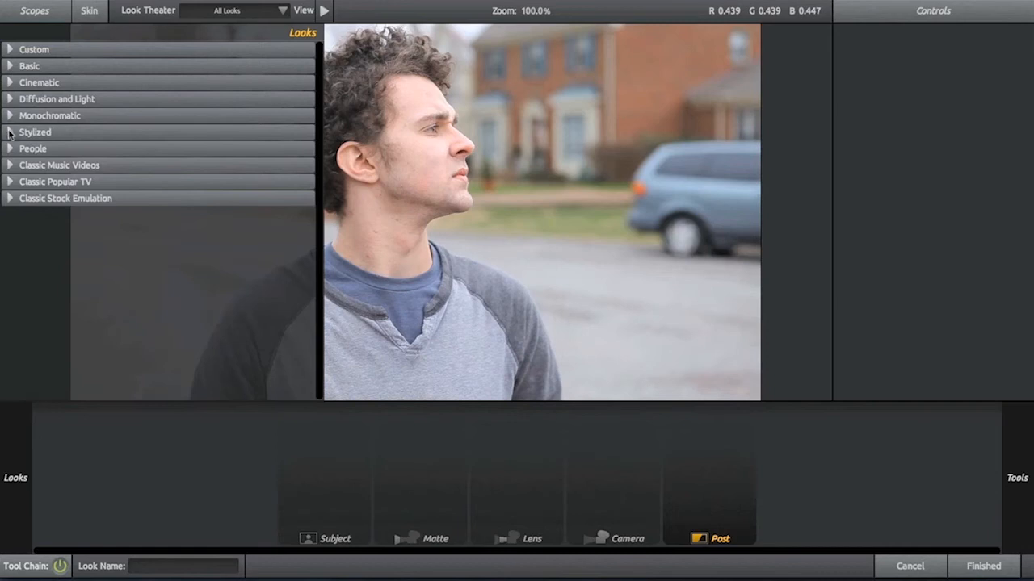
Step: Examine the preset thumbnails in the Stylized and People look categories
left_click(9, 133)
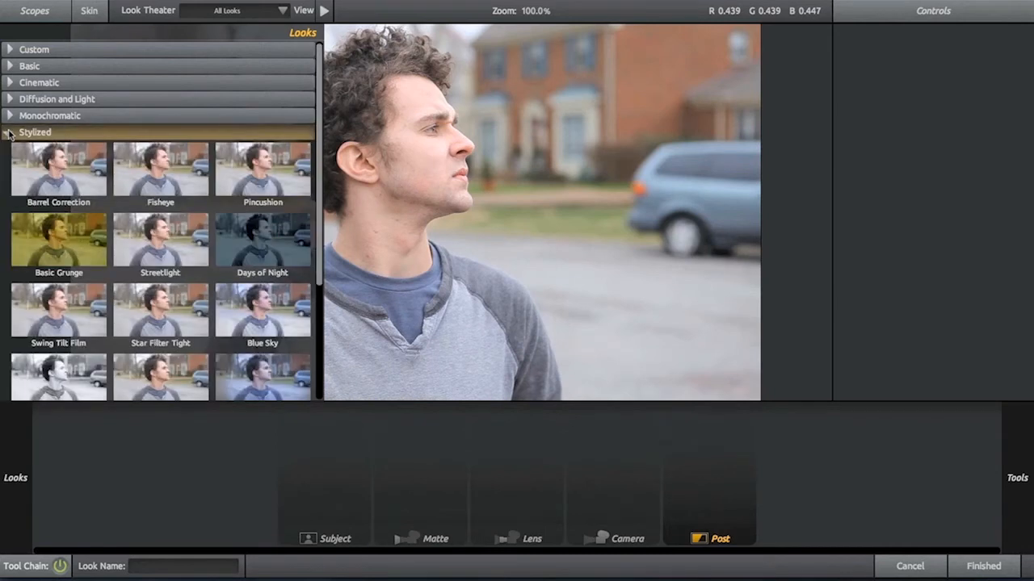
left_click(10, 133)
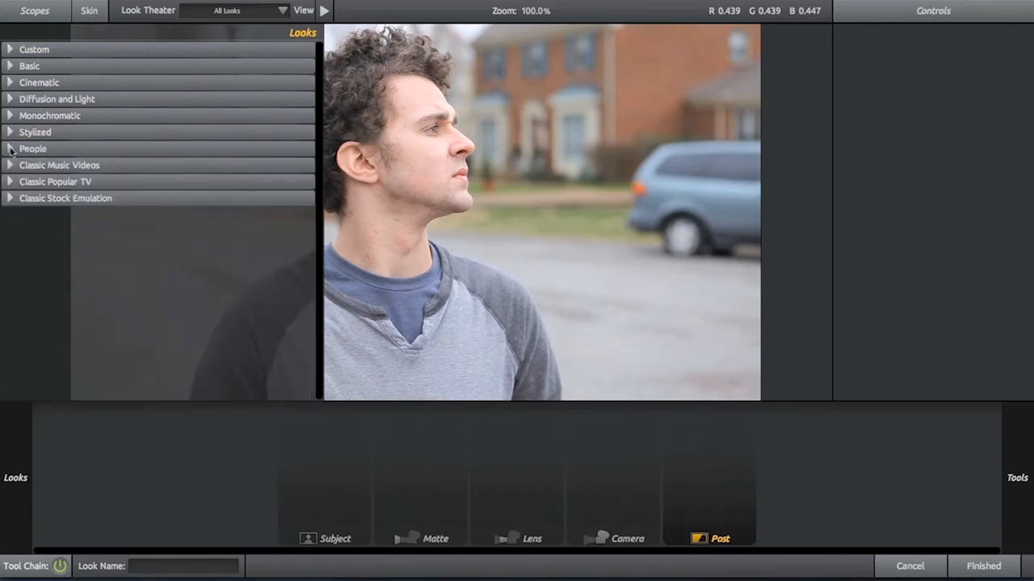
left_click(11, 149)
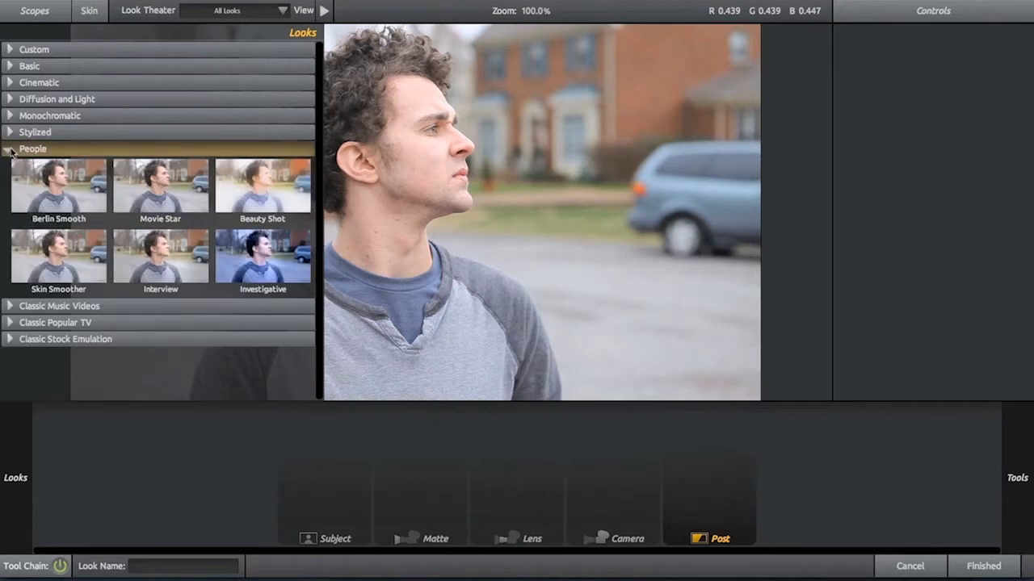
left_click(10, 149)
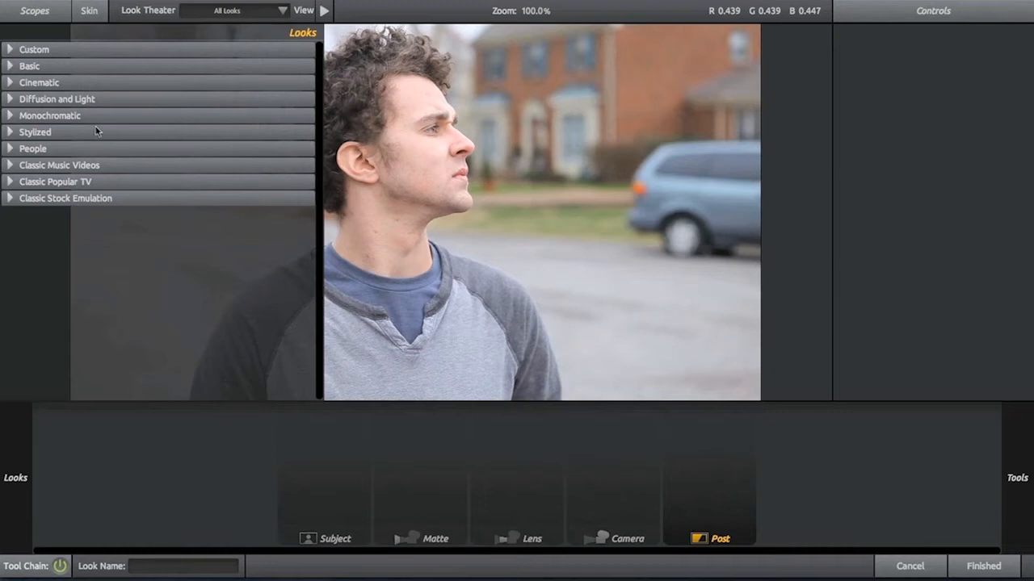
left_click(17, 135)
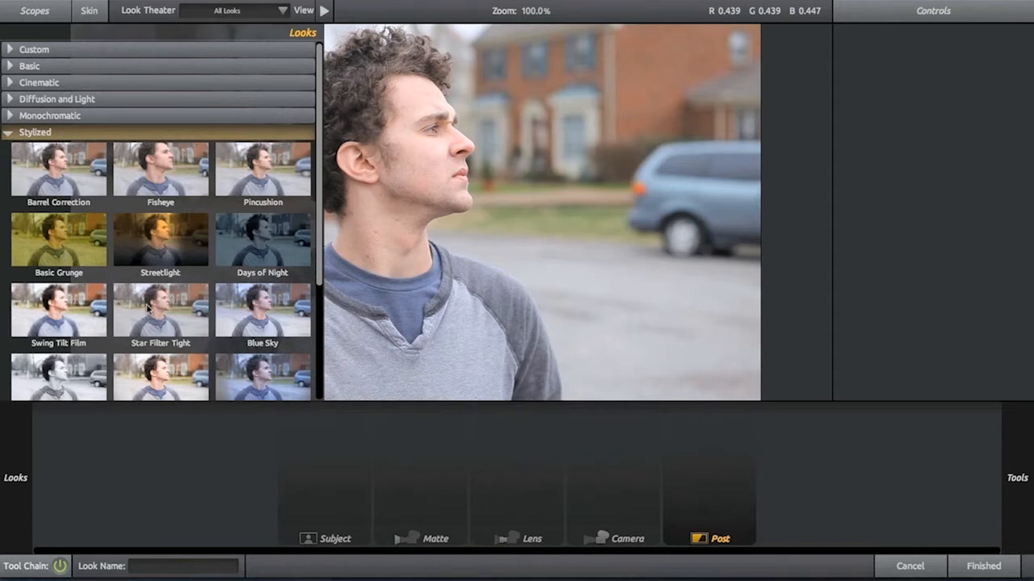
left_click(10, 134)
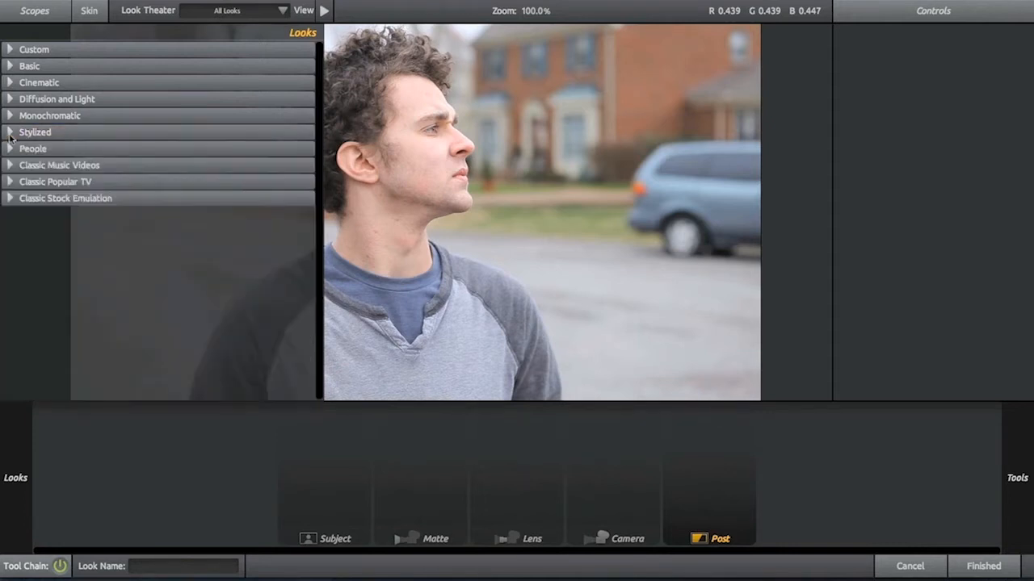
Step: Apply the Contrast look from the Basic presets and compare the image with the whole tool chain off and on
left_click(11, 67)
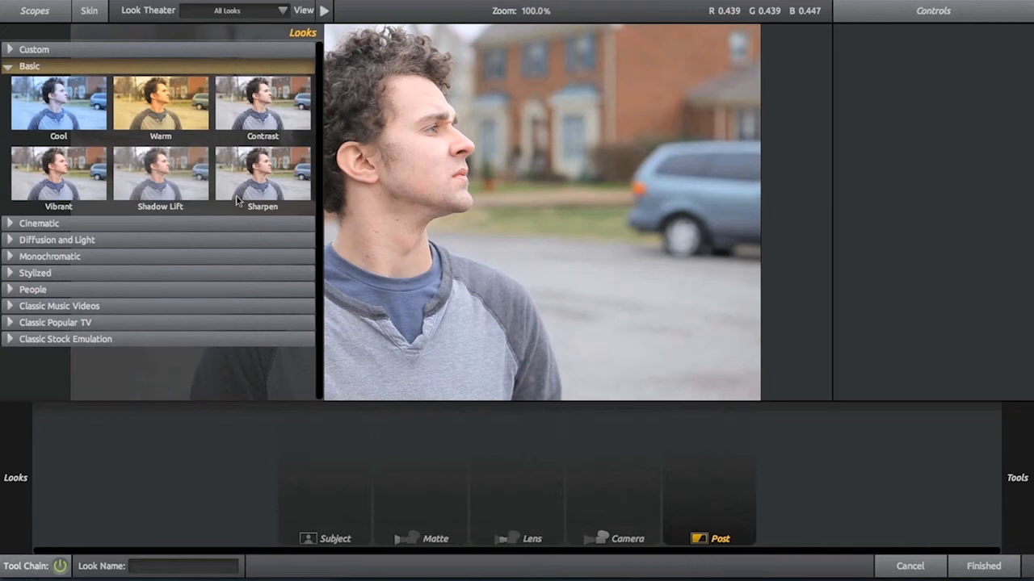
left_click(276, 111)
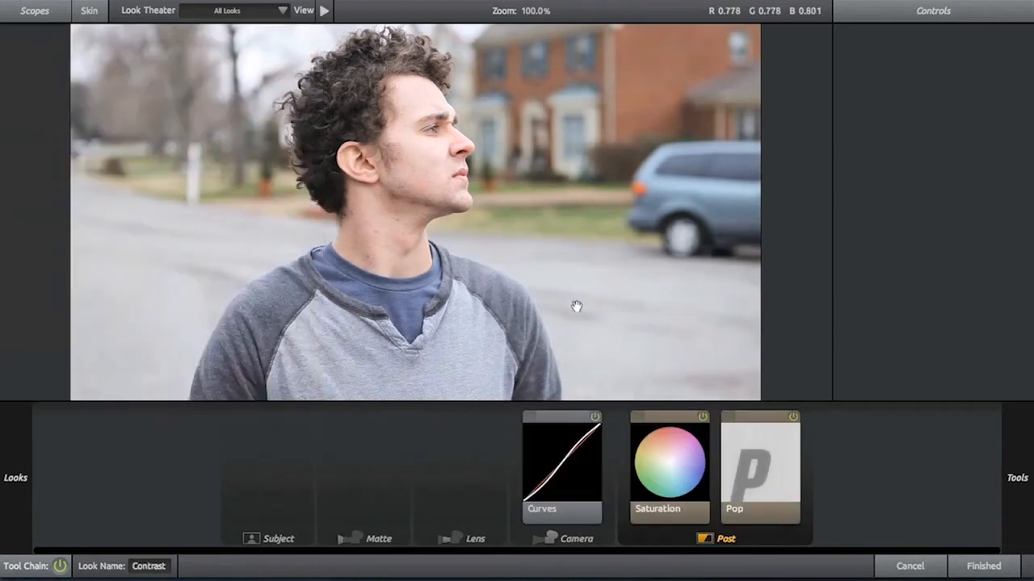
left_click(61, 568)
left_click(62, 567)
left_click(62, 568)
left_click(61, 567)
key("space")
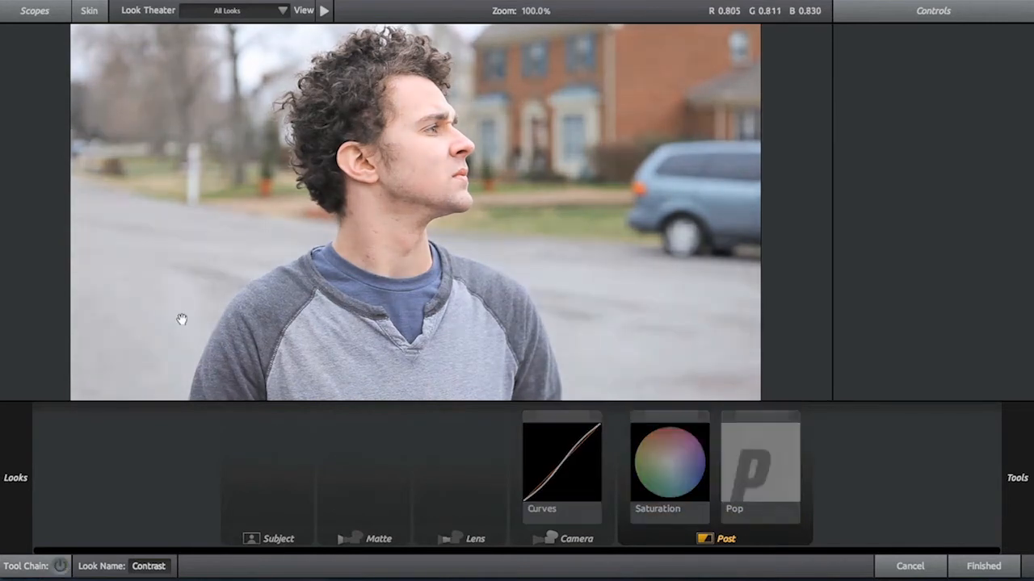
key("space")
key("space")
key("space")
key("space")
key("space")
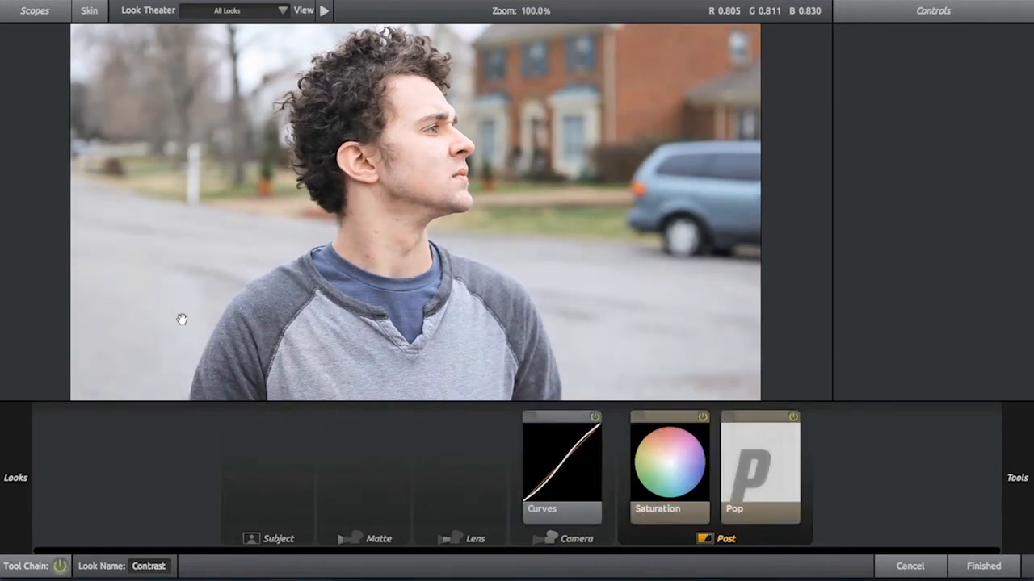
key("space")
key("space")
Step: Compare the image with the Contrast look's Curves tool and its Saturation tool each switched off and on
left_click(549, 443)
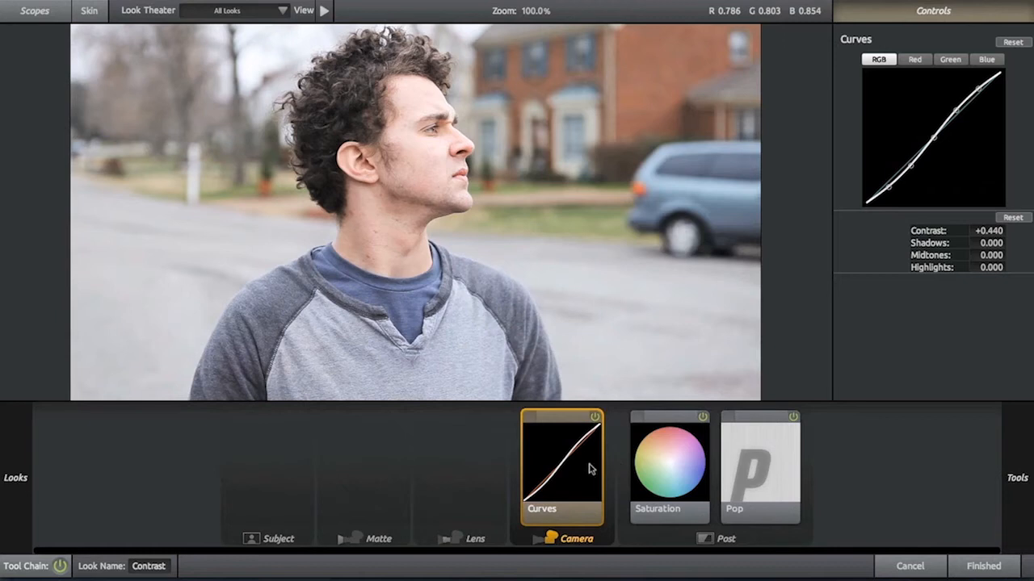
left_click(595, 417)
left_click(596, 417)
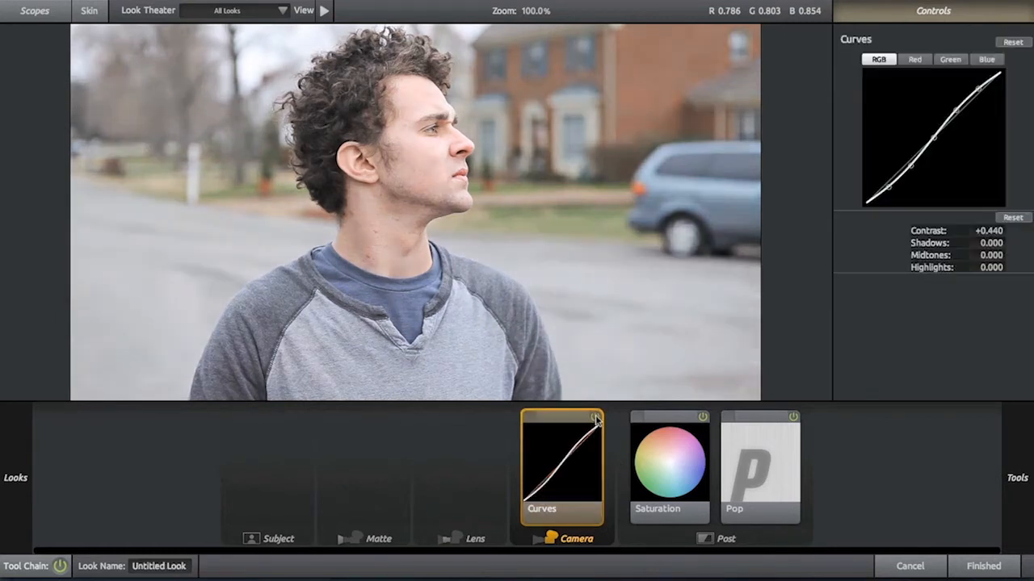
left_click(674, 461)
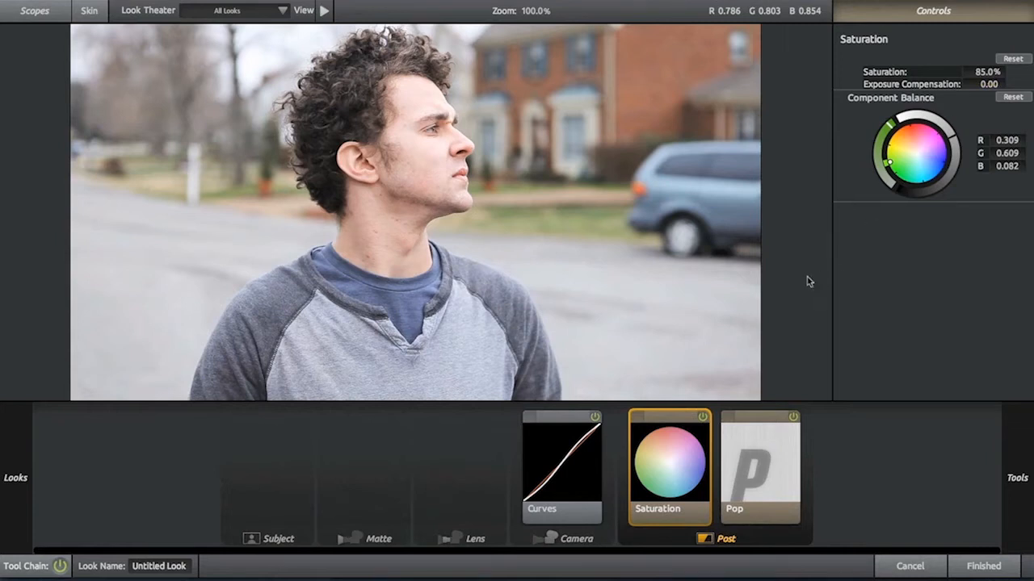
left_click(703, 418)
left_click(704, 419)
Step: View the Contrast look's Pop settings and compare the image with Pop switched off and on
left_click(772, 456)
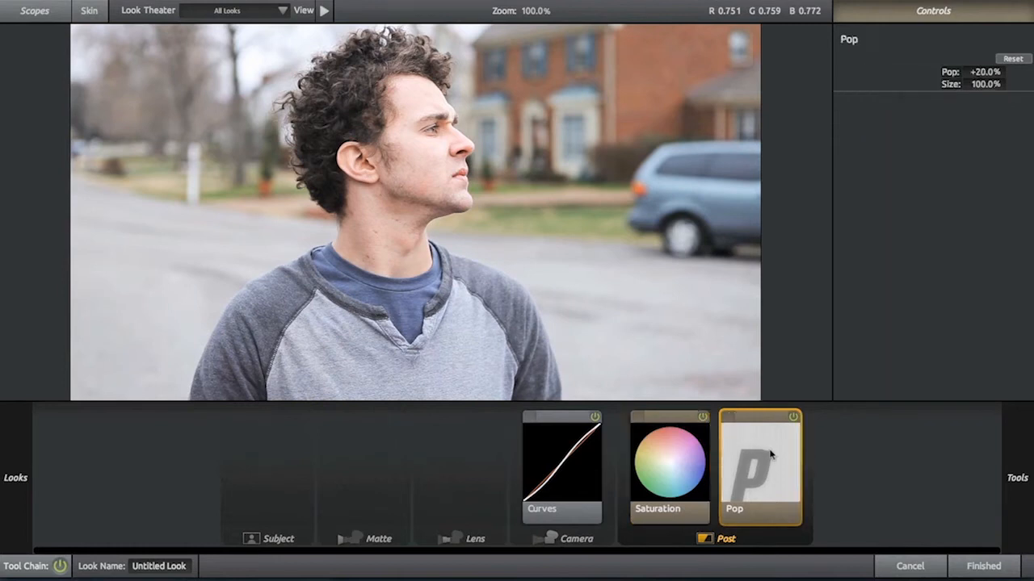
left_click(794, 417)
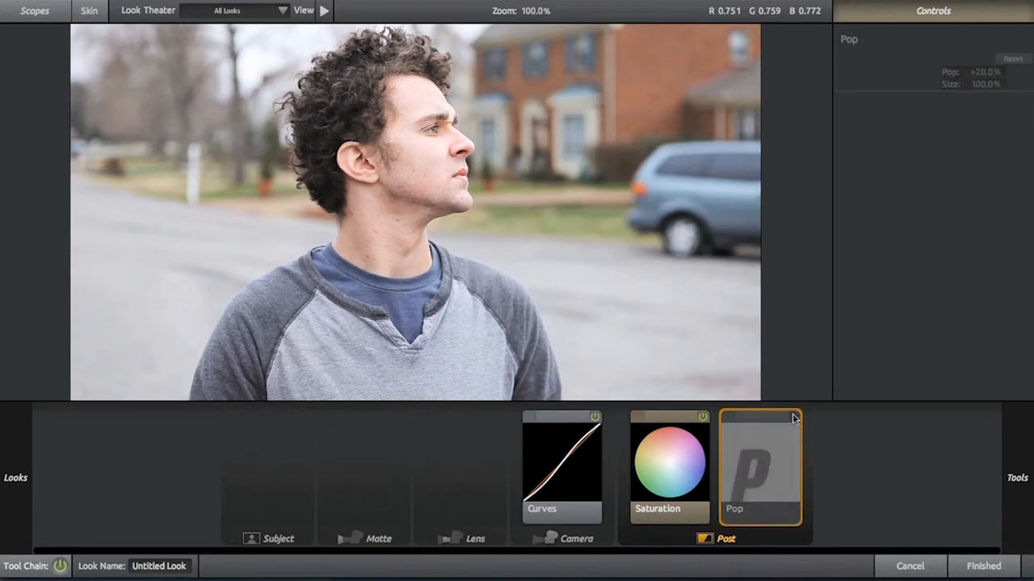
left_click(794, 417)
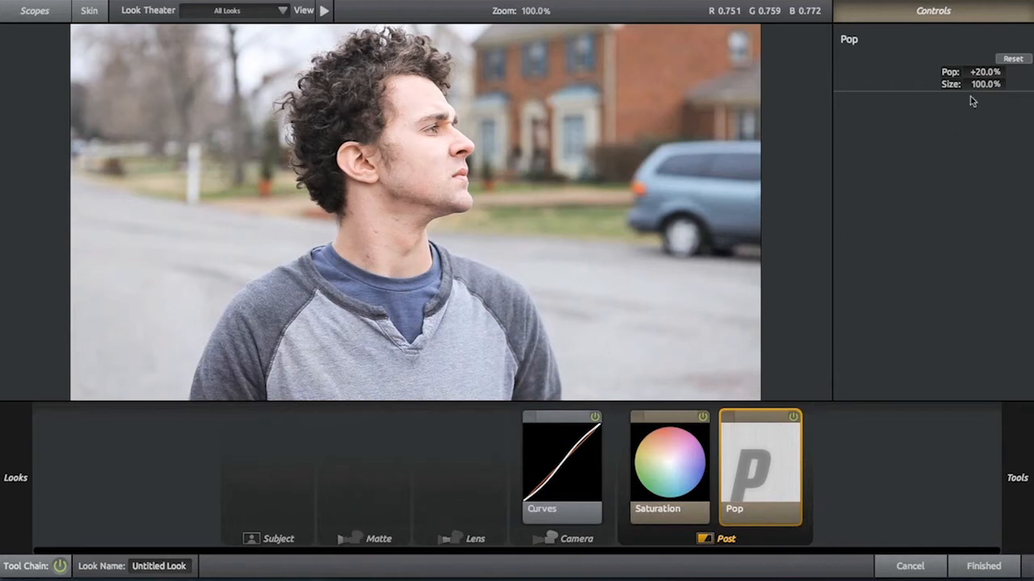
Step: Try Pop strengths of 87% and 34%, and set the value back to 20%
left_click_drag(980, 72, 1024, 72)
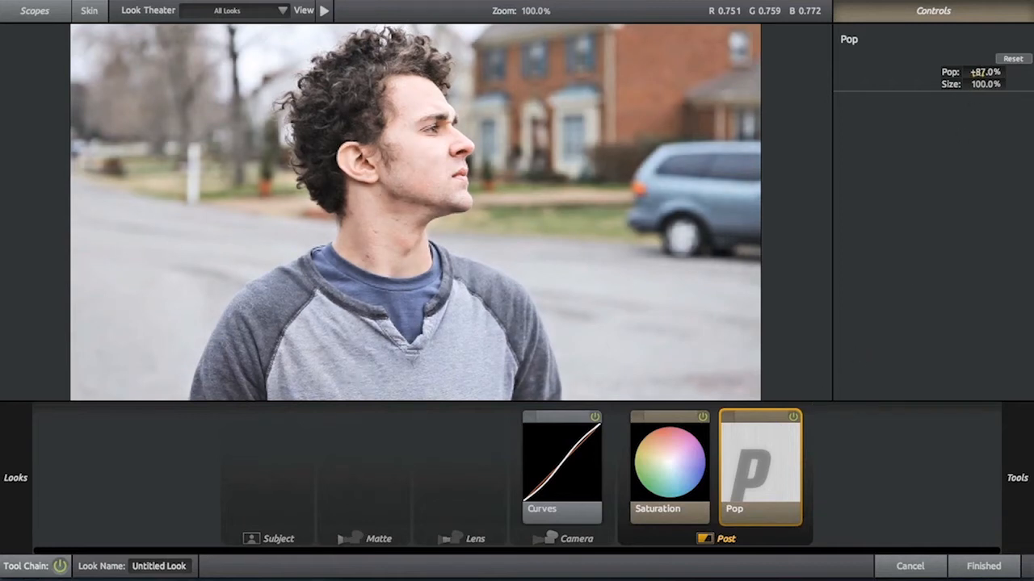
left_click(1013, 59)
mouse_move(986, 72)
left_mouse_down()
mouse_move(1026, 72)
mouse_move(979, 72)
mouse_move(994, 72)
left_mouse_up()
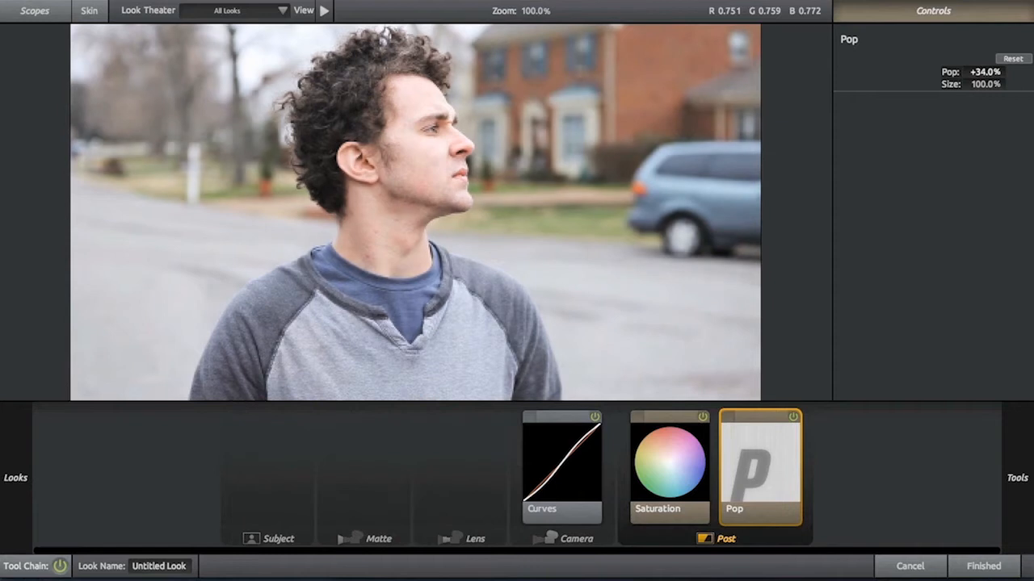
left_click_drag(985, 72, 984, 72)
Step: Apply the Sharpen look from the Basic presets and examine its effect with the tool chain off and on, including its Pop settings
mouse_move(3, 233)
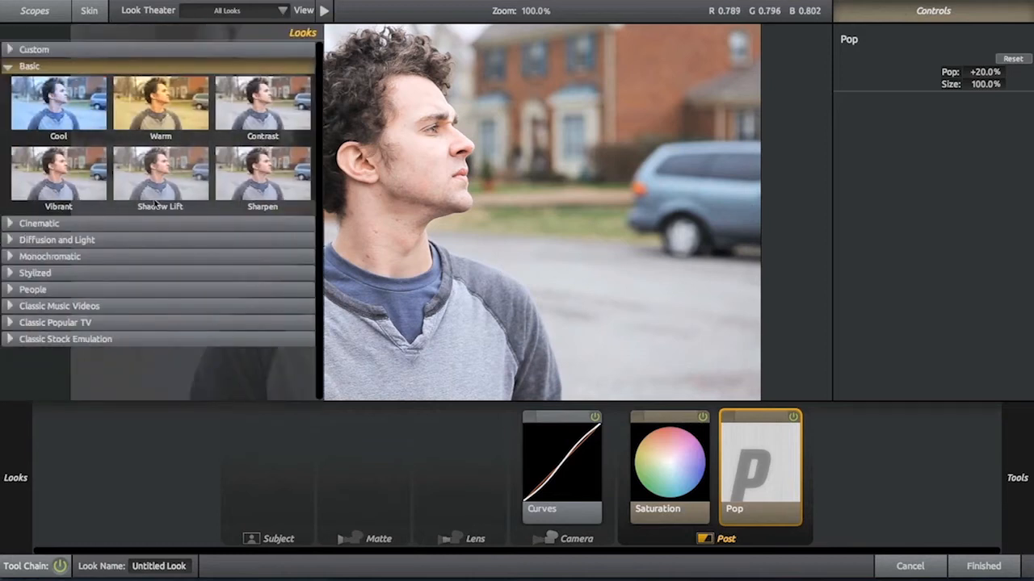
left_click(258, 179)
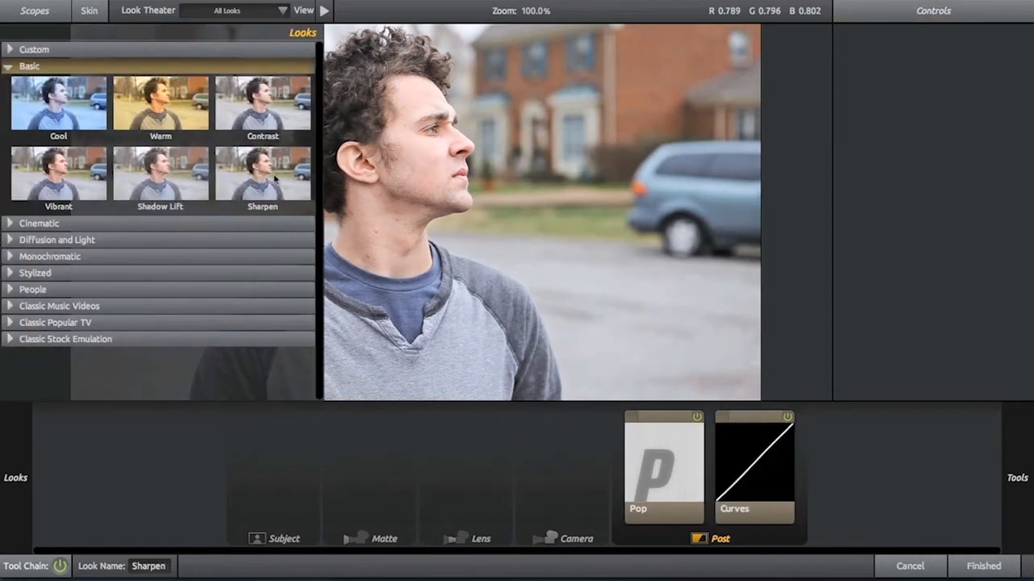
key("space")
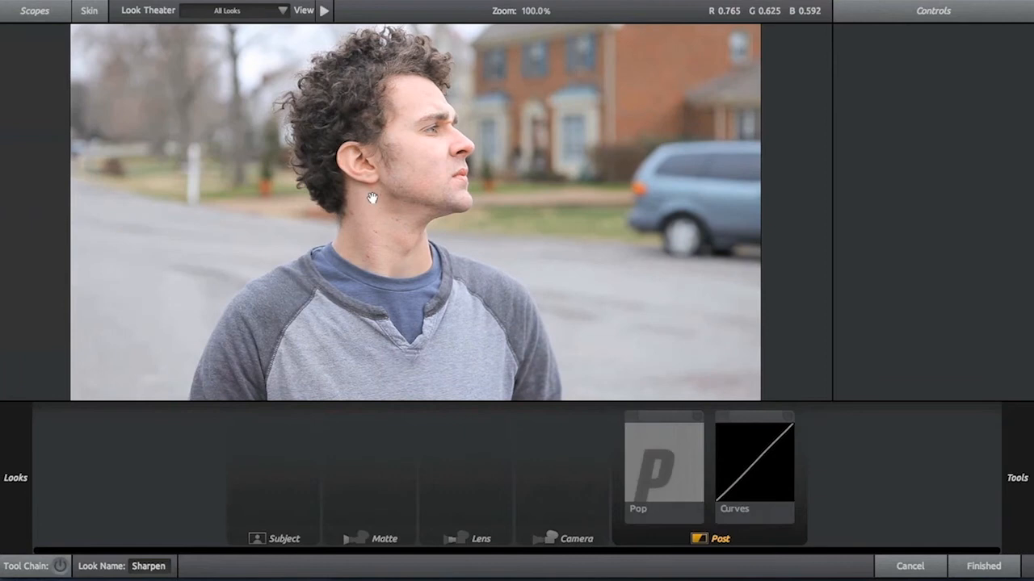
key("space")
key("space")
key("space")
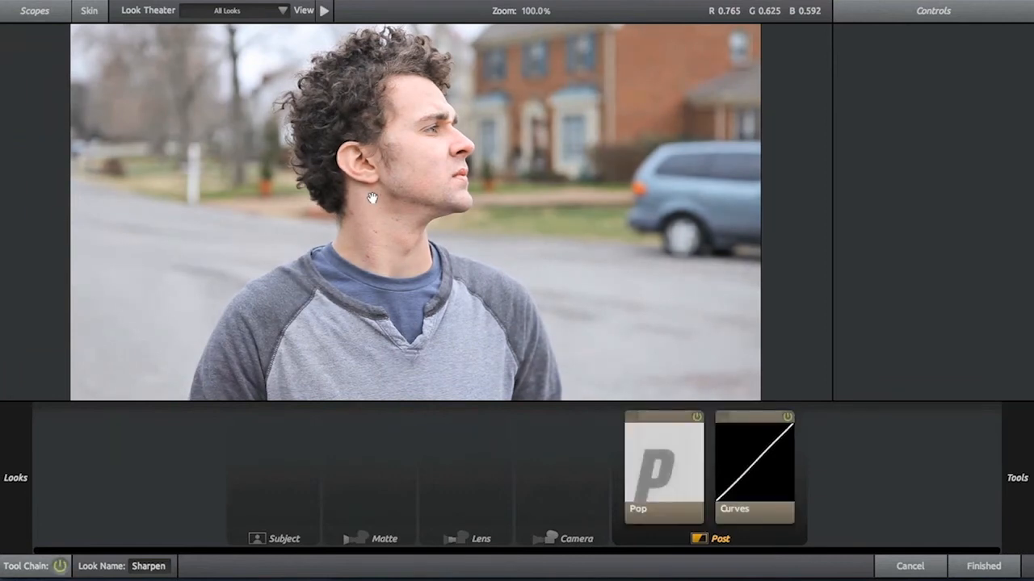
mouse_move(1, 196)
left_click(654, 448)
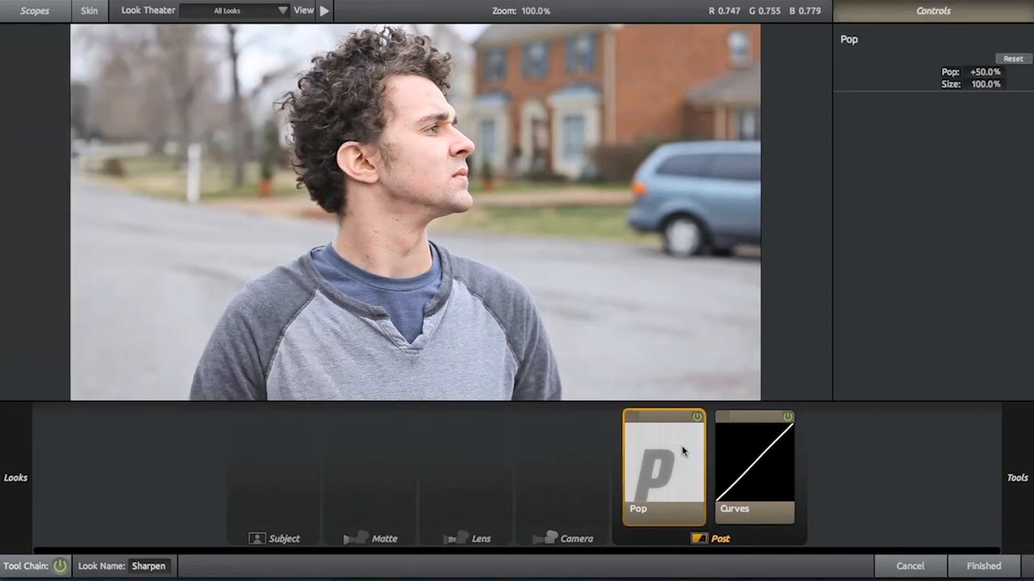
Step: Replace the current look with the Vibrant preset from the Basic category
mouse_move(1, 194)
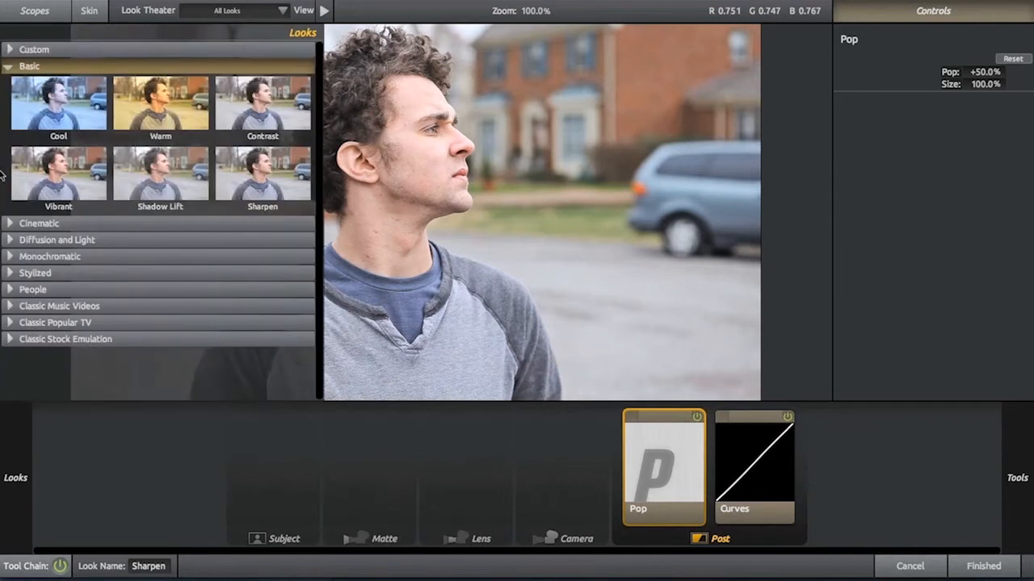
left_click(56, 176)
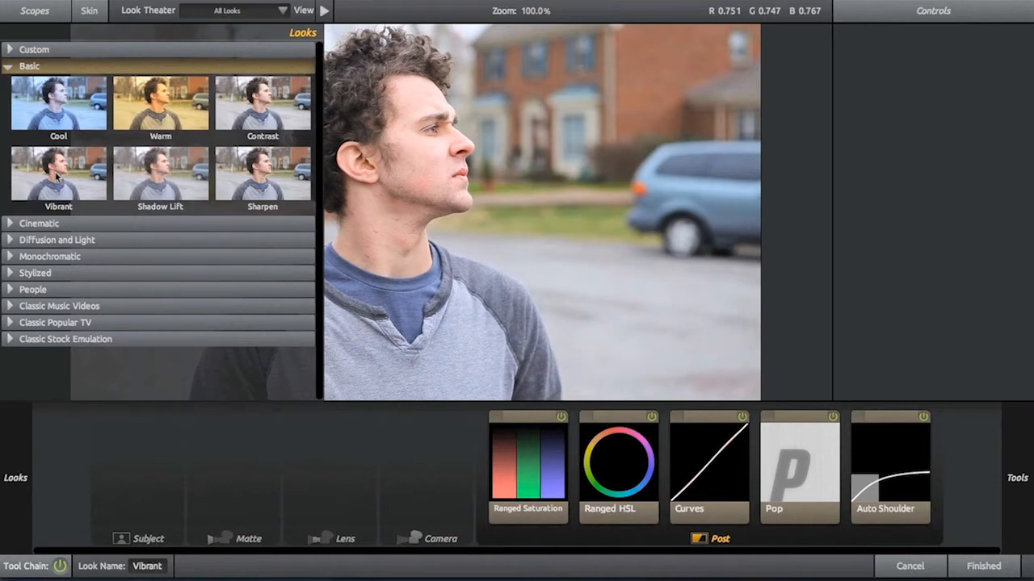
Step: Apply the Shadow Lift look from the Basic presets and compare the image with the tool chain off and on
left_click(156, 184)
key("space")
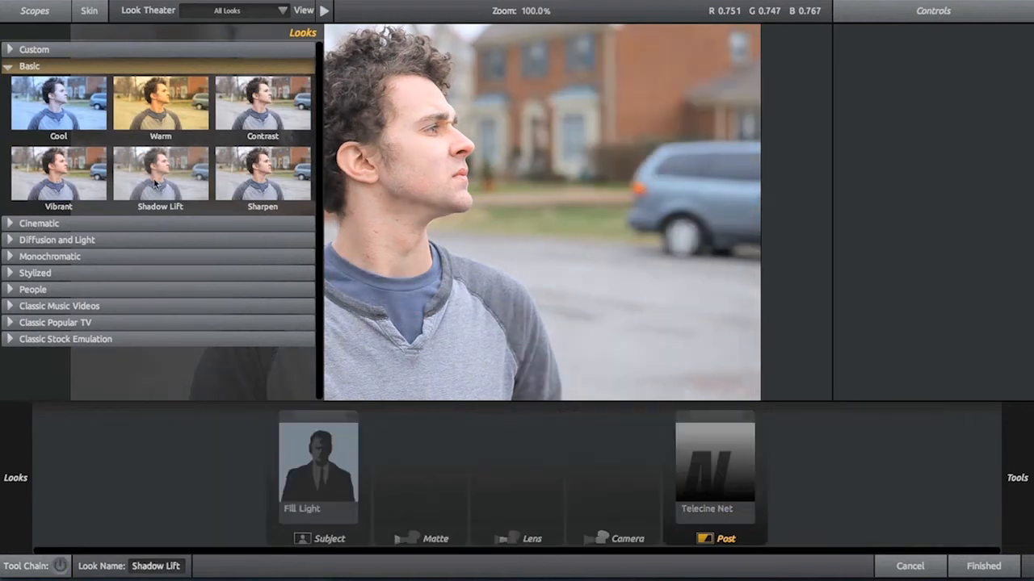
key("space")
key("space")
key("space")
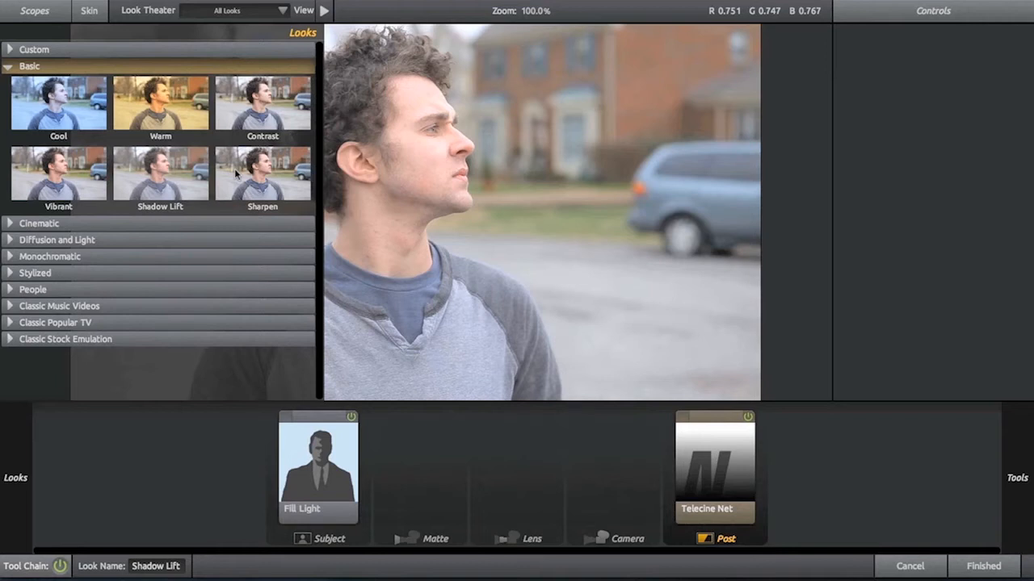
Step: Try the Contrast, Sharpen, Shadow Lift, Vibrant and Warm presets in turn, ending on the Cool preset
left_click(263, 133)
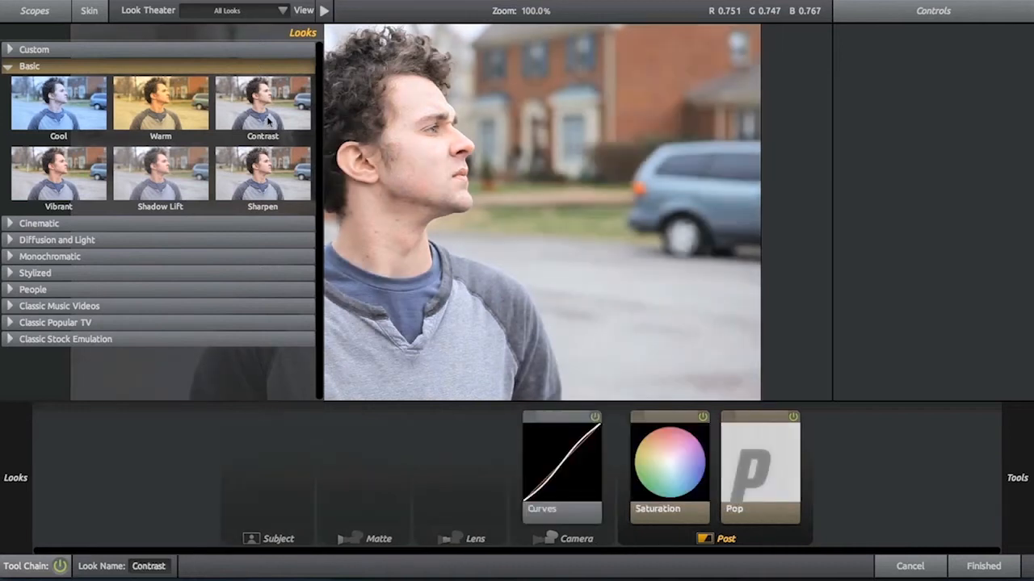
left_click(253, 180)
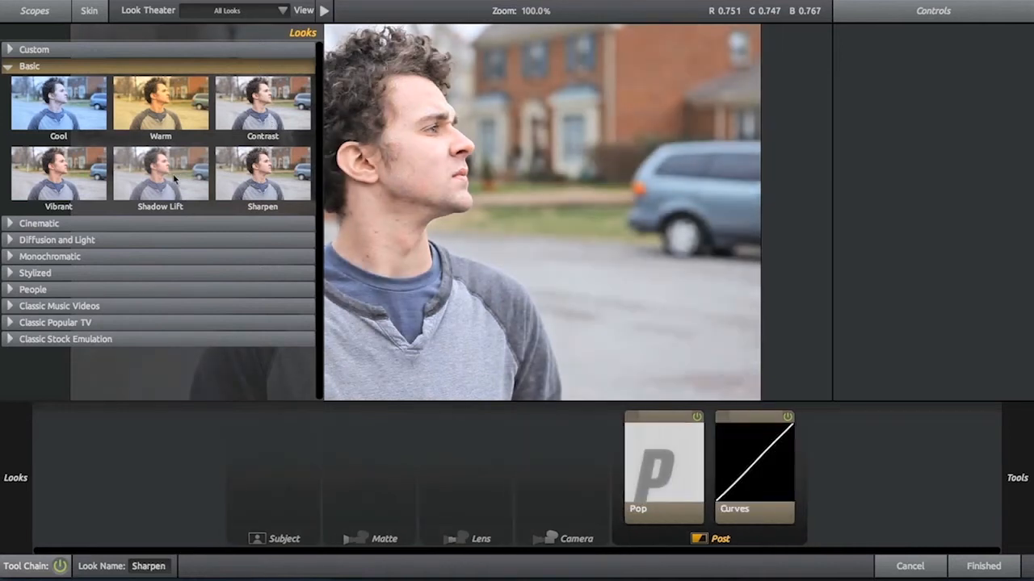
left_click(176, 179)
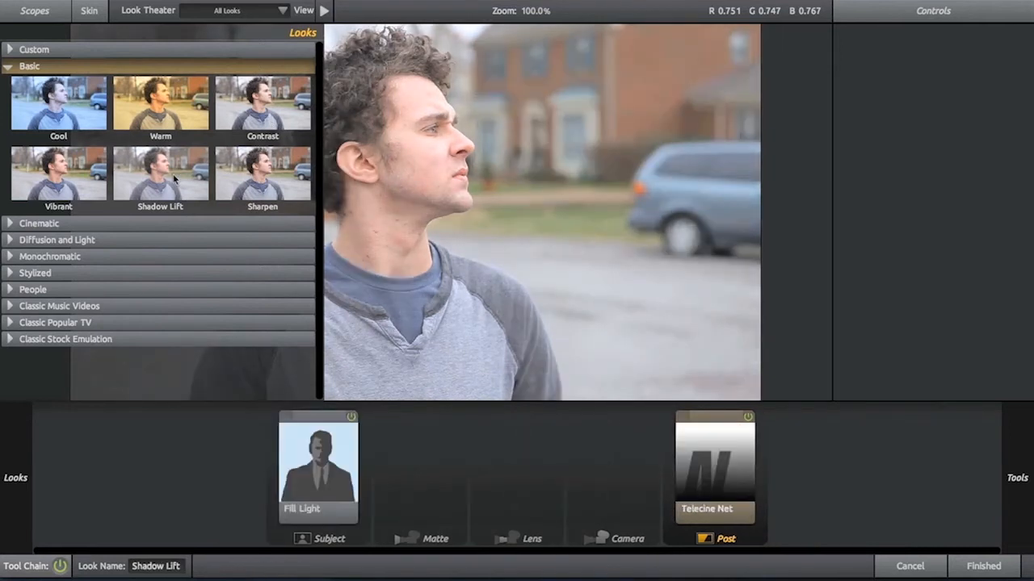
left_click(58, 178)
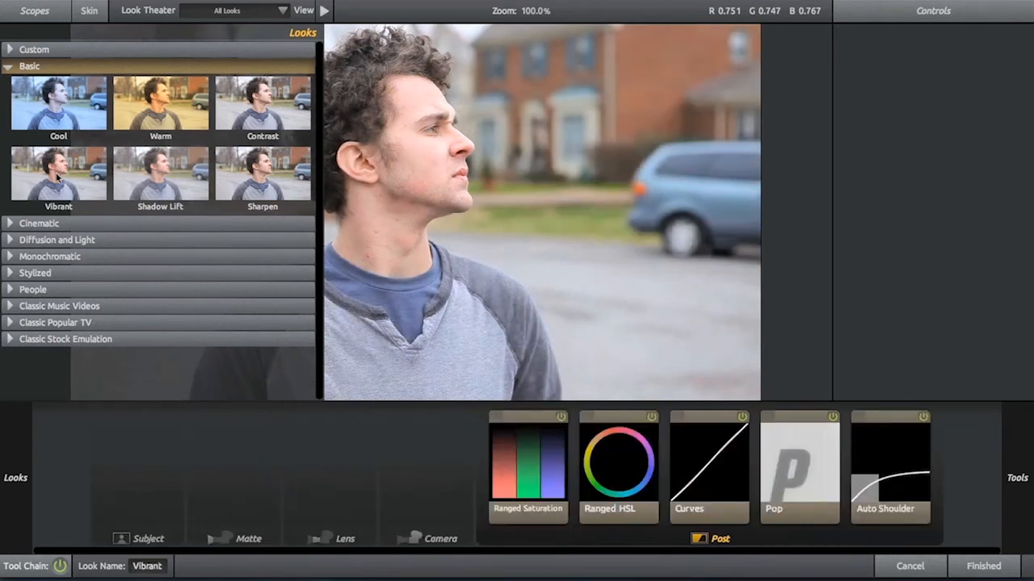
left_click(144, 120)
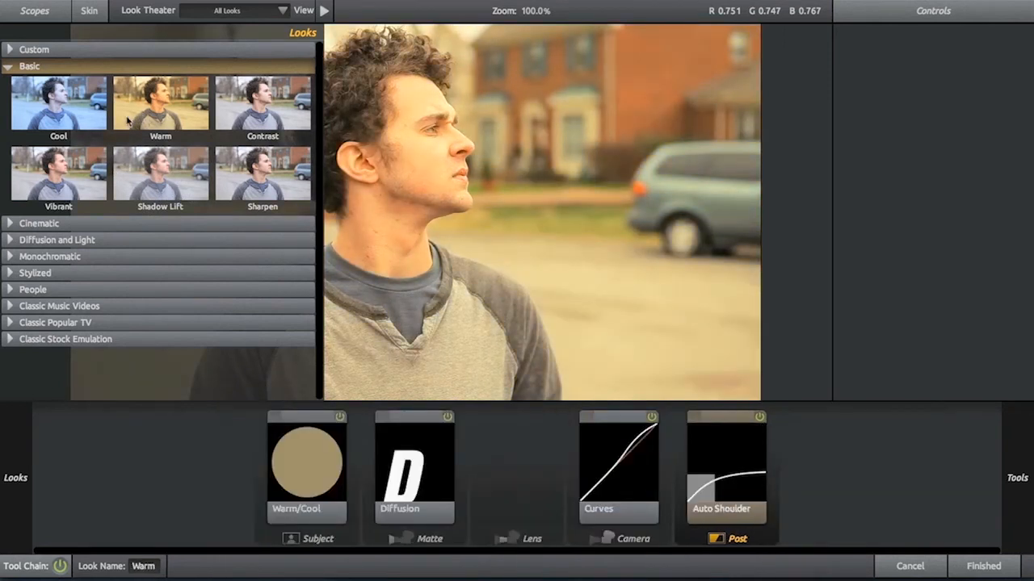
left_click(73, 117)
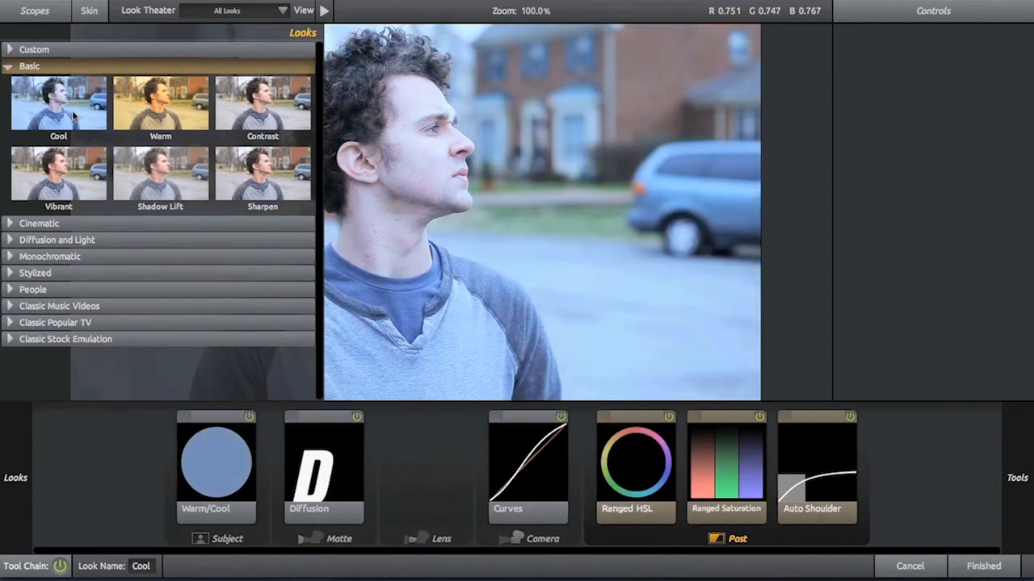
left_click(152, 120)
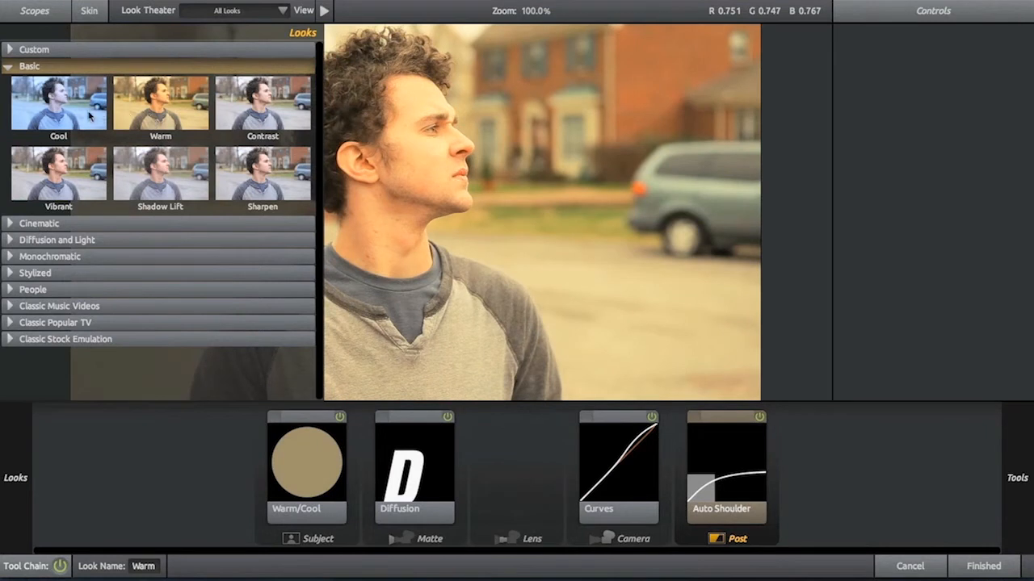
left_click(90, 116)
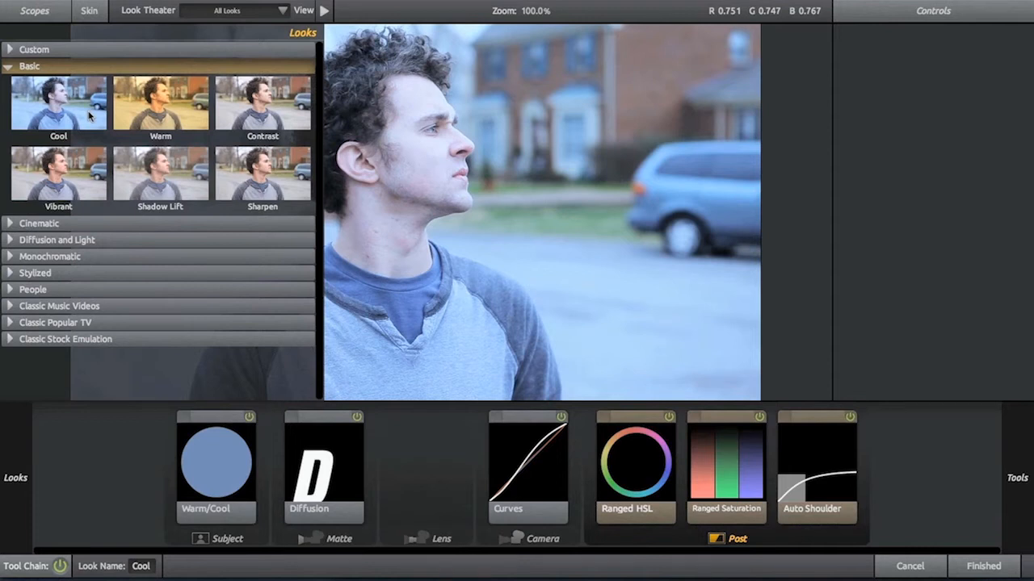
Step: Switch from the Basic to the Cinematic looks, try Miami and Warm and Fuzzy, and apply Blockbuster
left_click(10, 67)
left_click(9, 82)
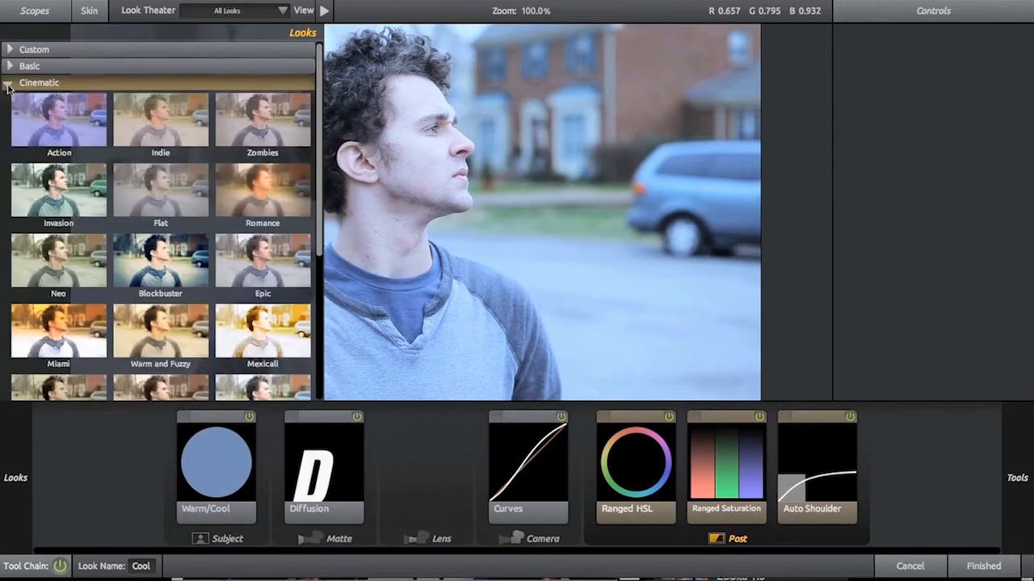
left_click(54, 336)
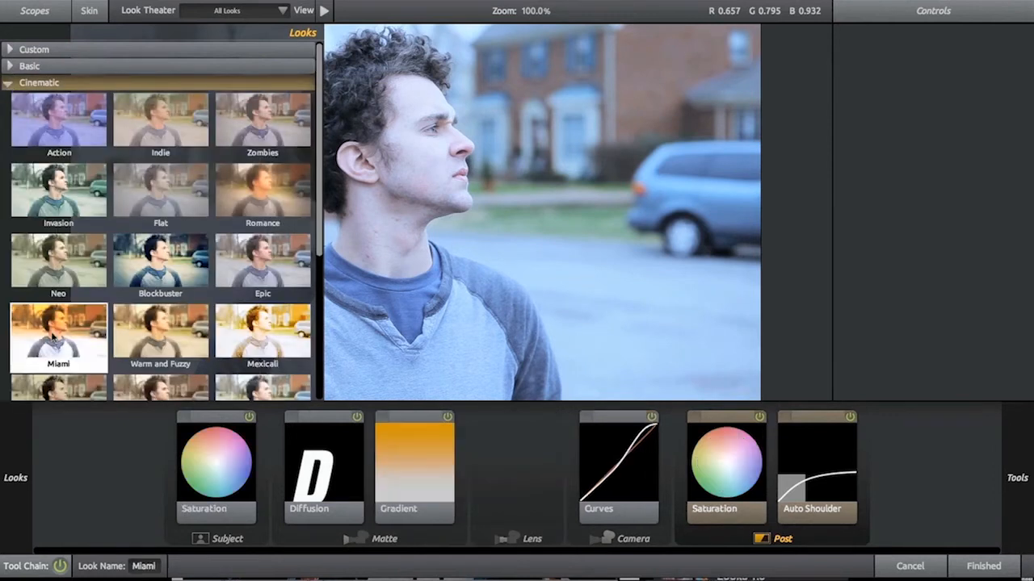
left_click(150, 338)
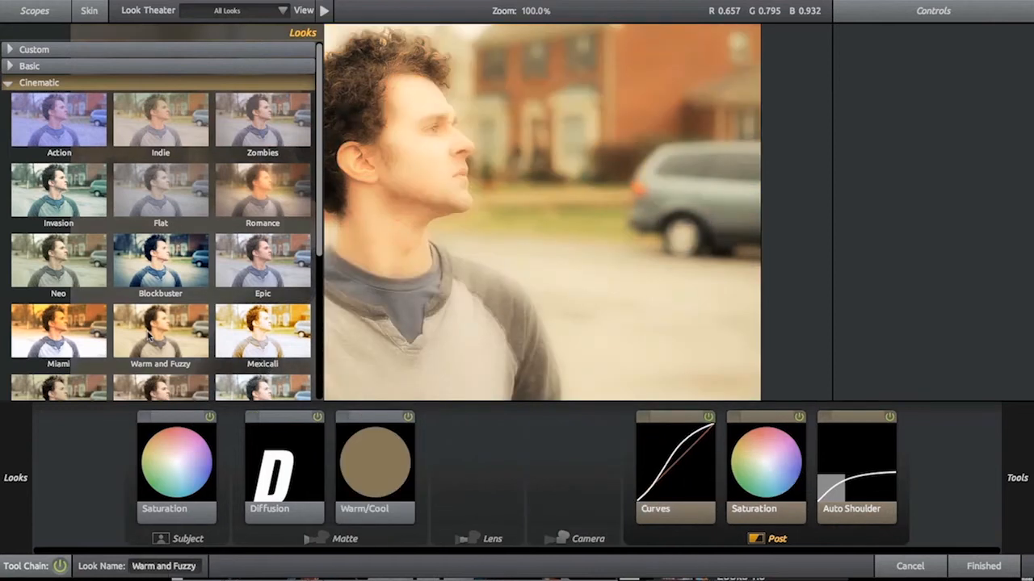
left_click(168, 273)
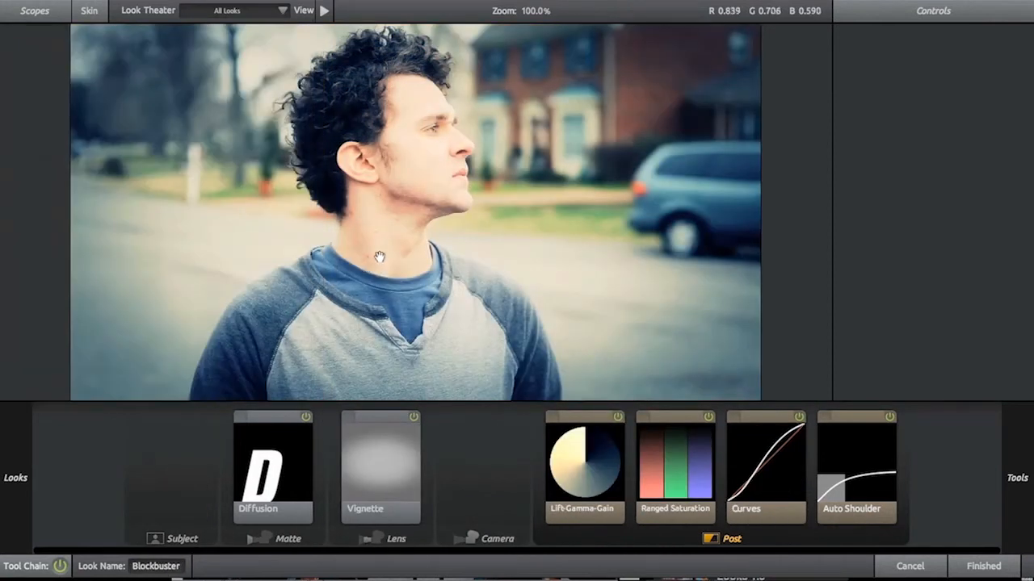
Step: Shrink the Blockbuster look's lens vignette to a radius of about 0.55 with an aspect of about 1.68
left_click(390, 429)
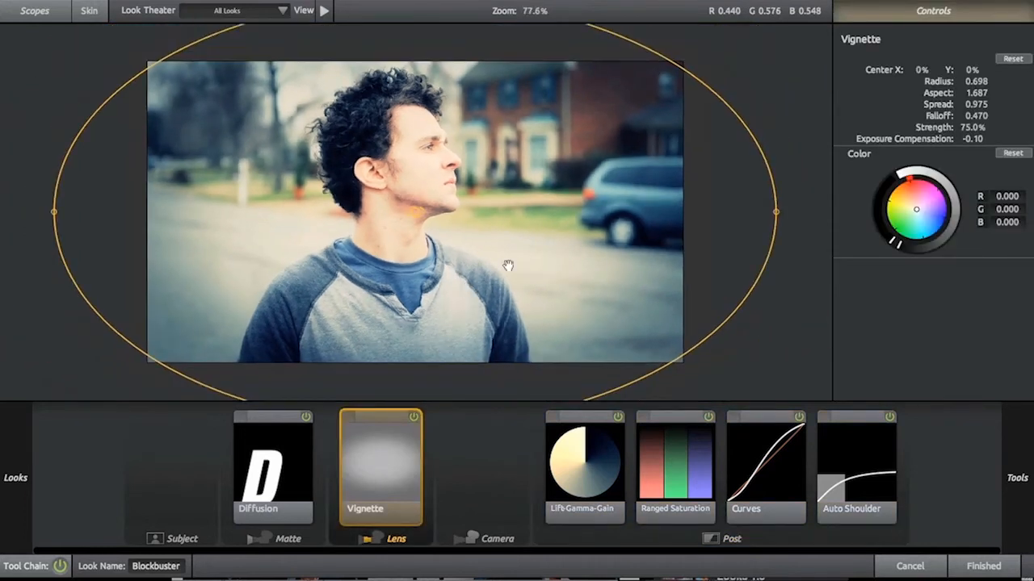
left_click_drag(733, 115, 650, 114)
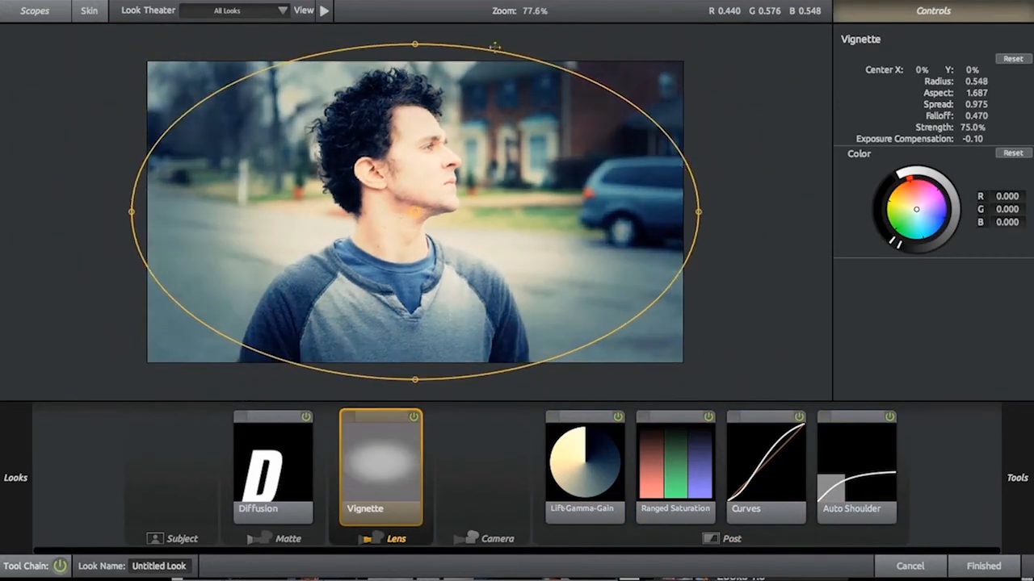
left_click_drag(416, 42, 438, 38)
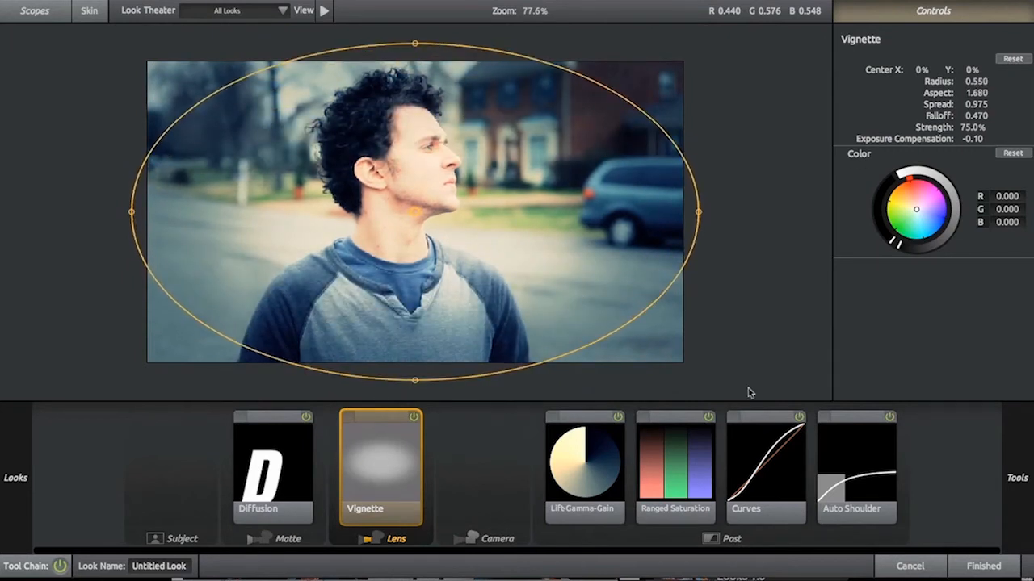
Step: Compare the image with Auto Shoulder off and on, also checking its effect in the RGB Parade and Hue/Saturation scopes
left_click(890, 418)
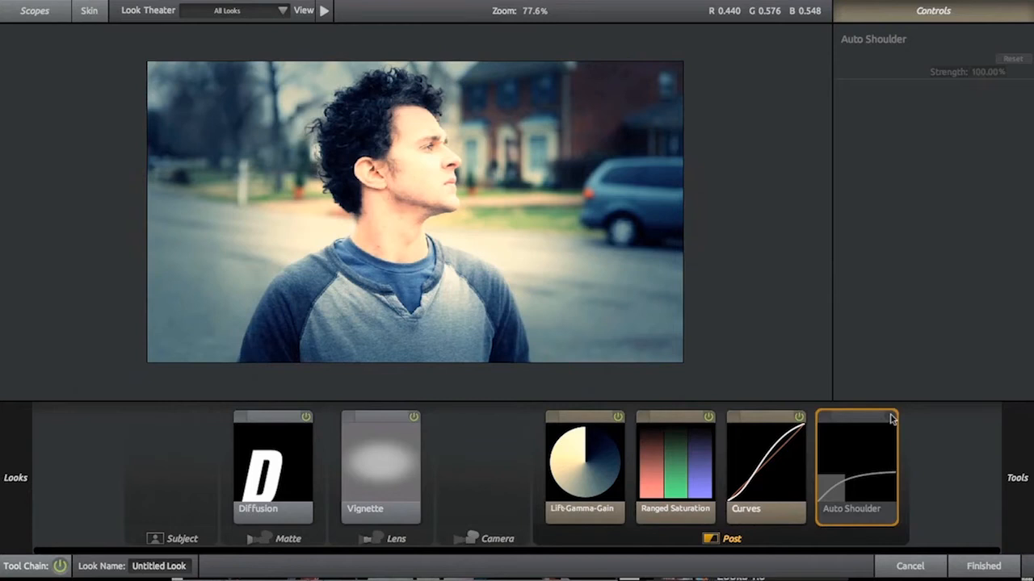
left_click(890, 418)
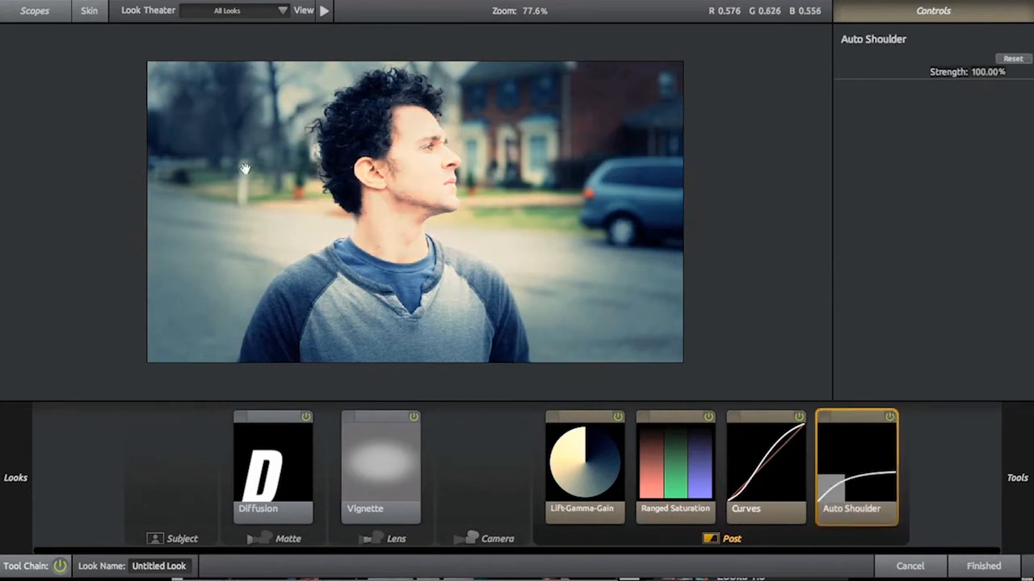
left_click(54, 18)
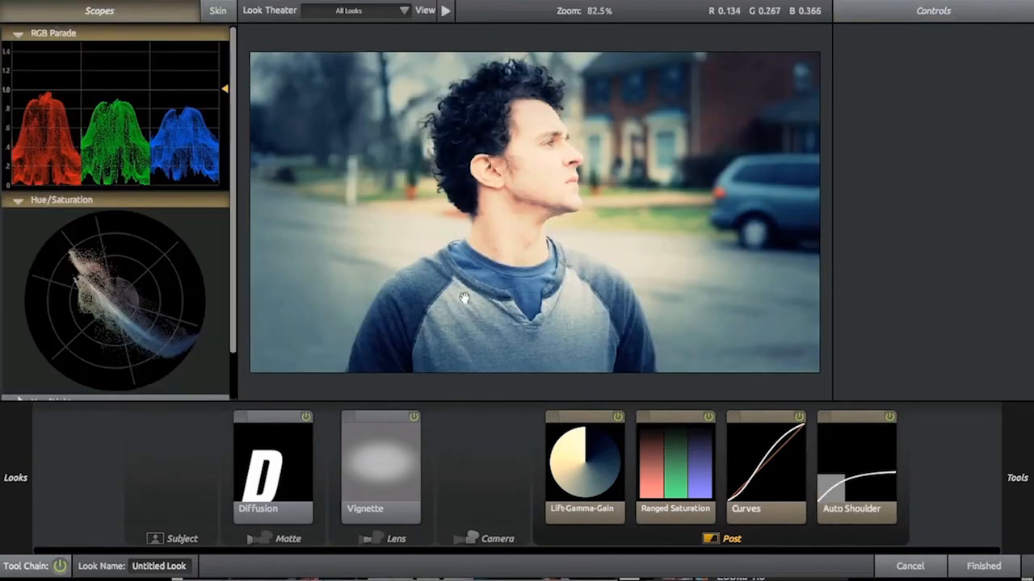
left_click(890, 418)
left_click(889, 418)
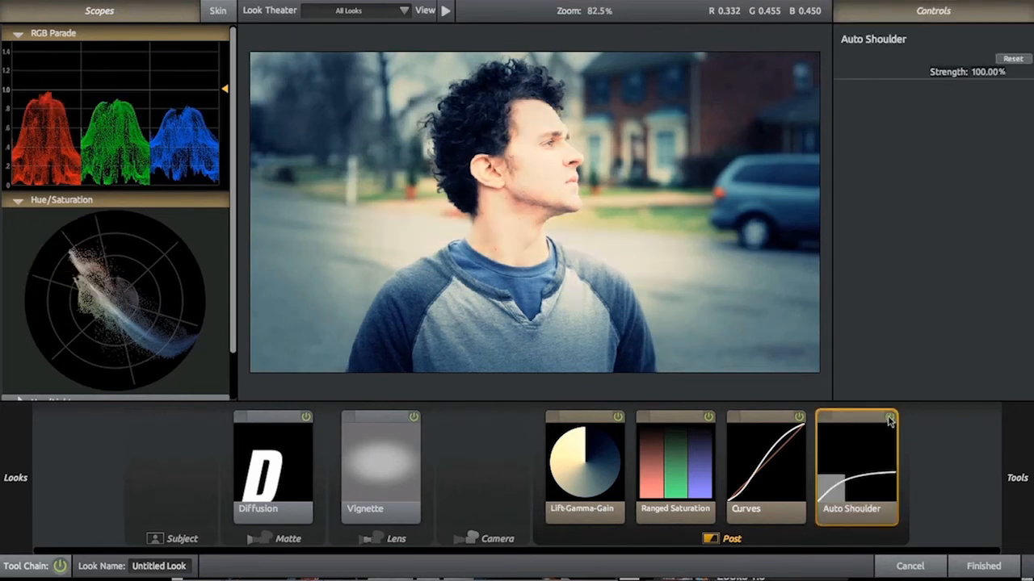
left_click(889, 418)
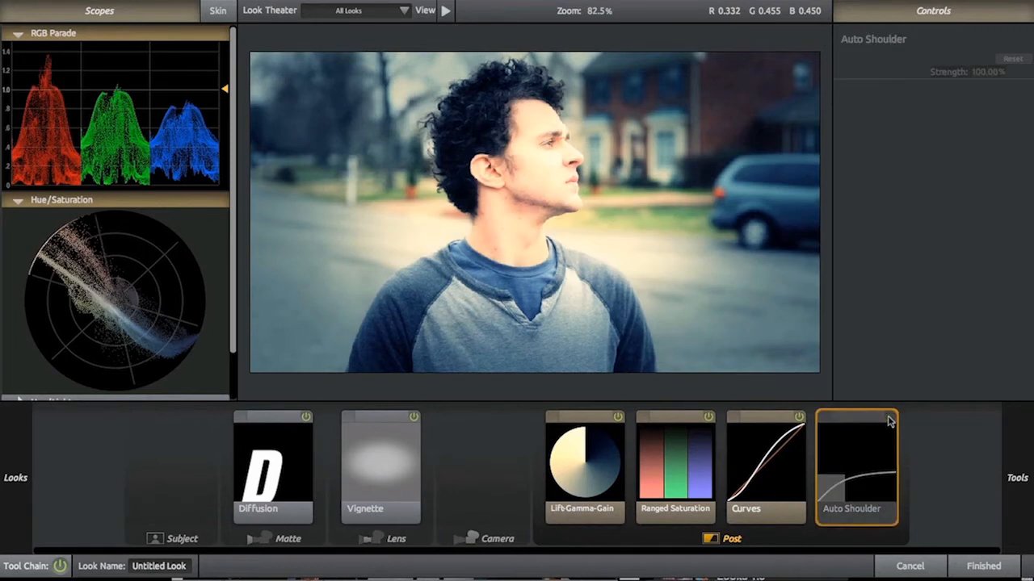
left_click(890, 419)
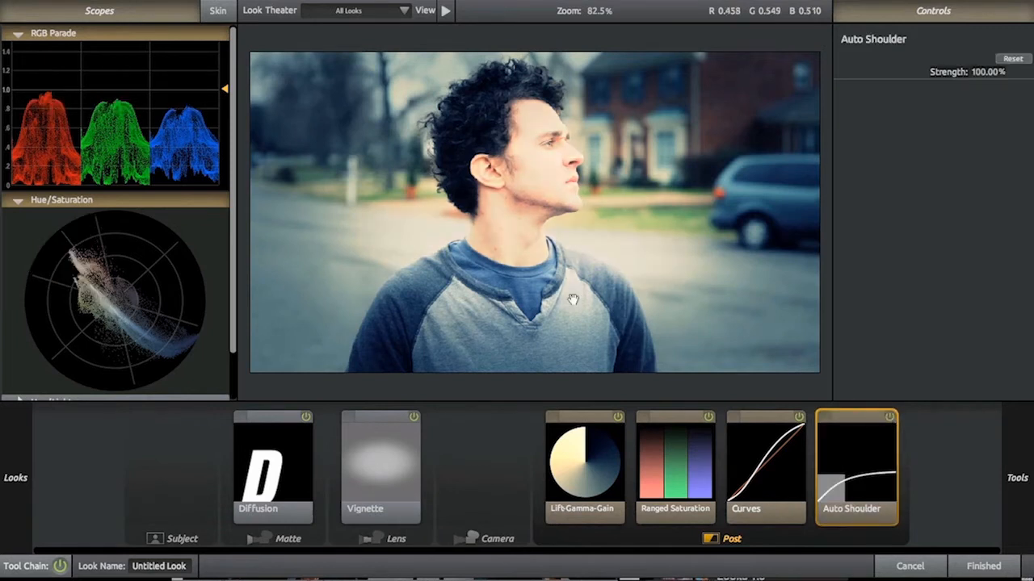
left_click(117, 19)
Step: Try the Miami, Neo, Action and Indie cinematic looks, and finish by applying Zombies
mouse_move(4, 167)
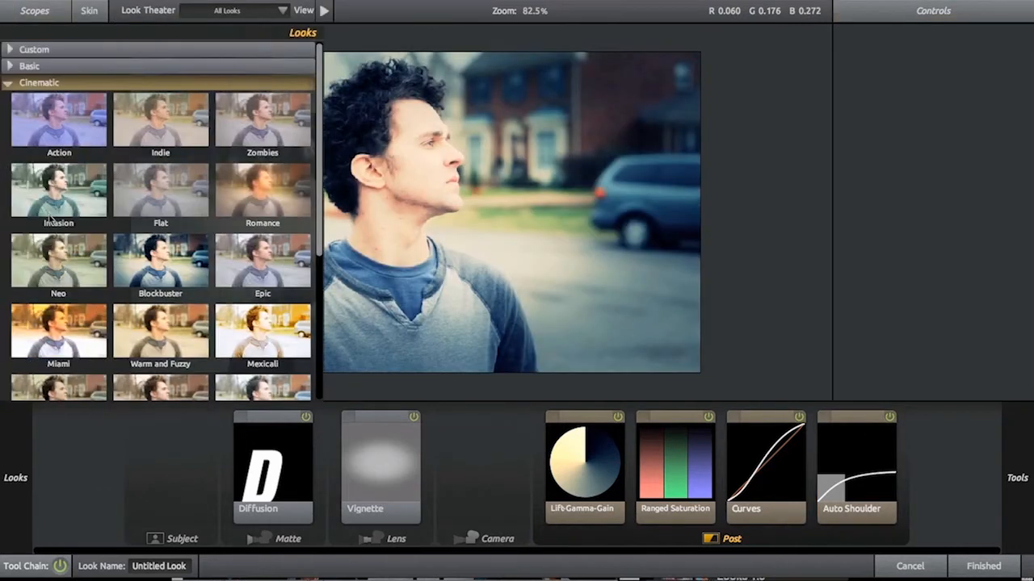
left_click(57, 343)
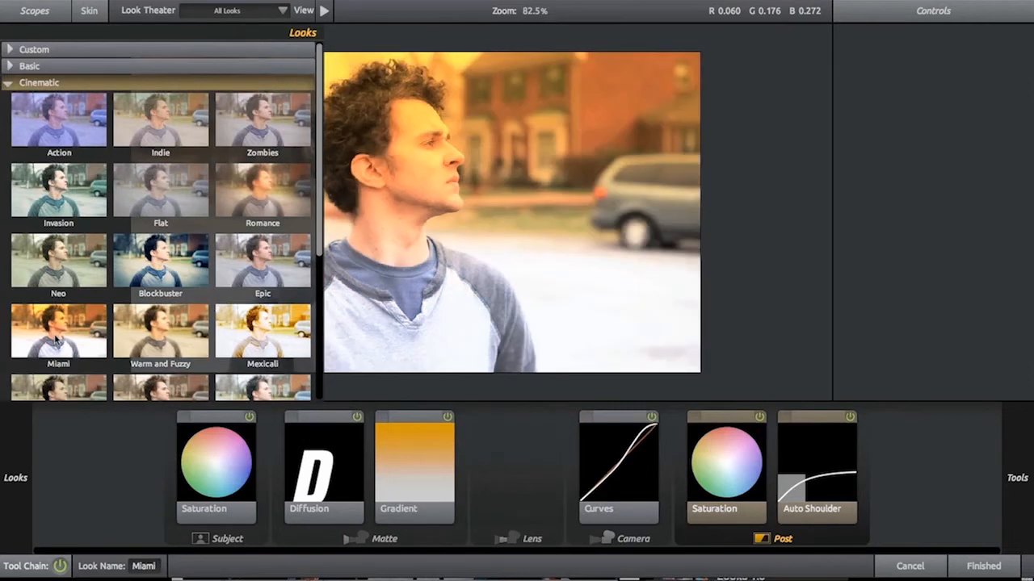
left_click(65, 279)
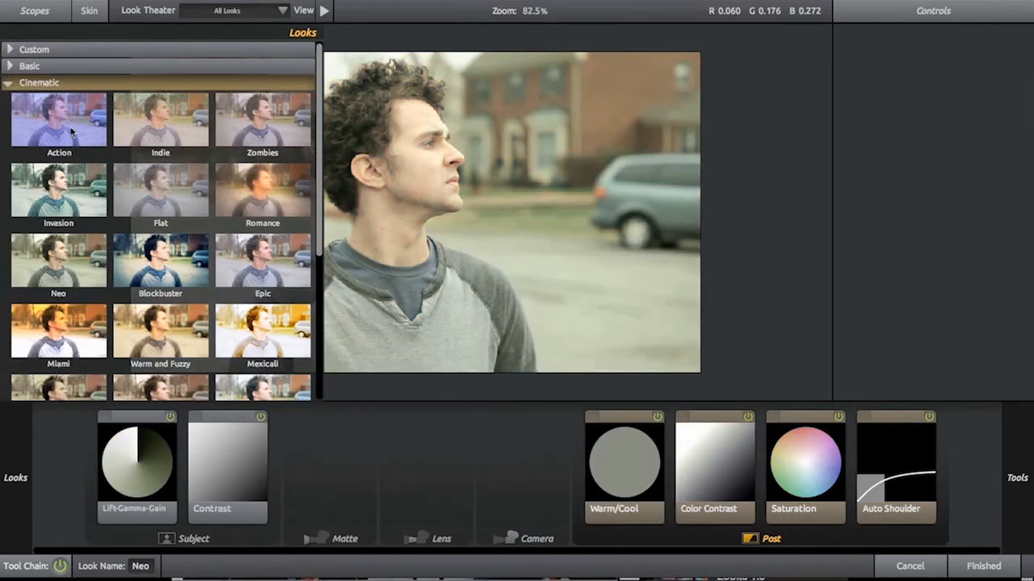
left_click(71, 132)
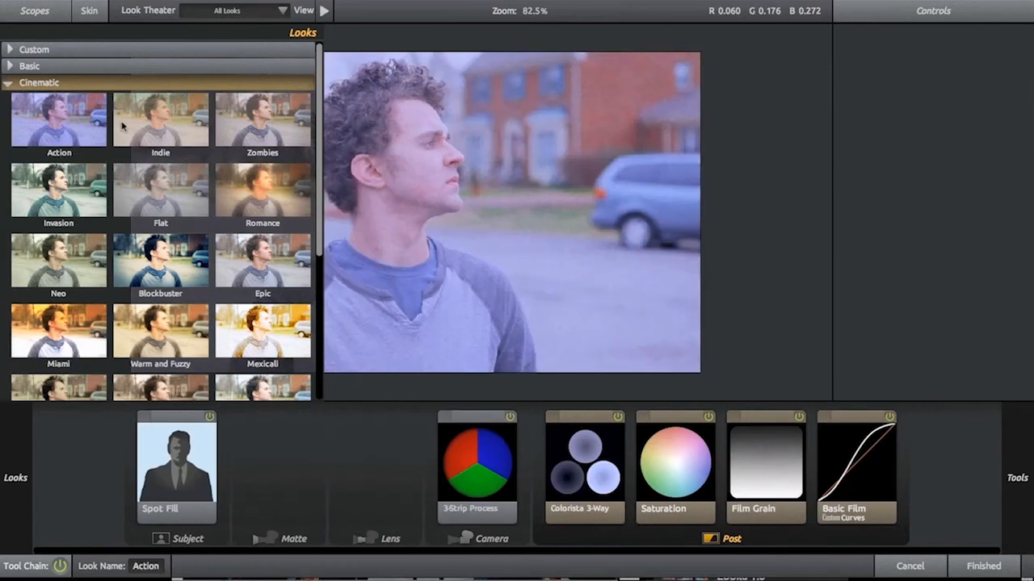
left_click(148, 133)
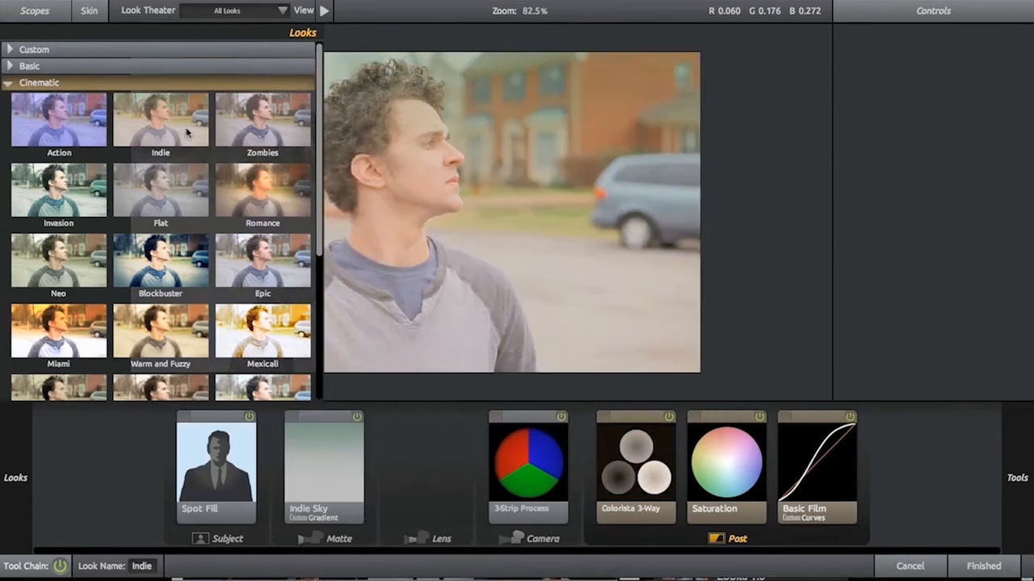
left_click(263, 128)
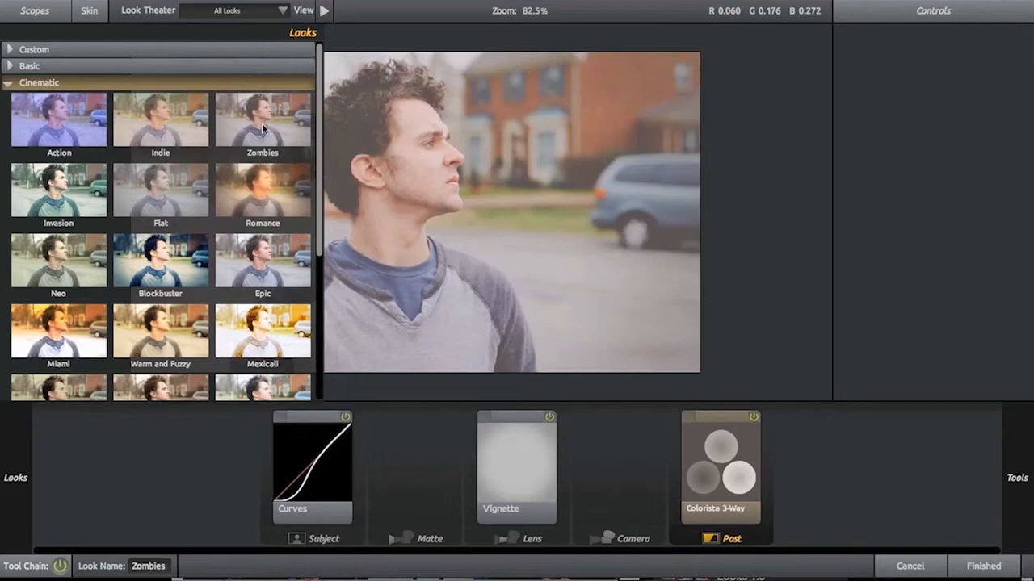
Step: Switch to the browser's Plot Device page, play part of the film, look through the page and return to the looks editor
key("super+Tab")
key("super+Tab")
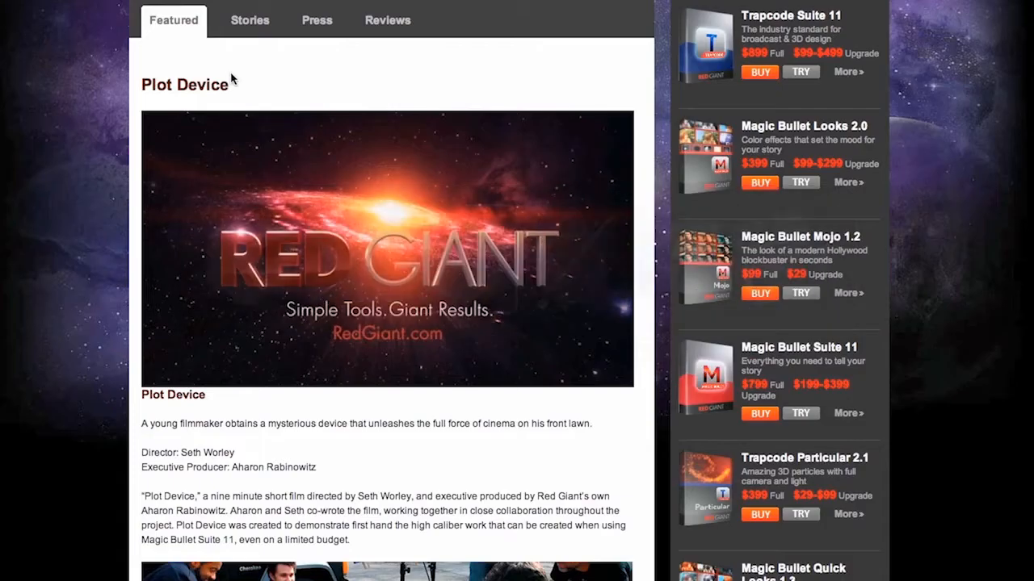
mouse_move(143, 207)
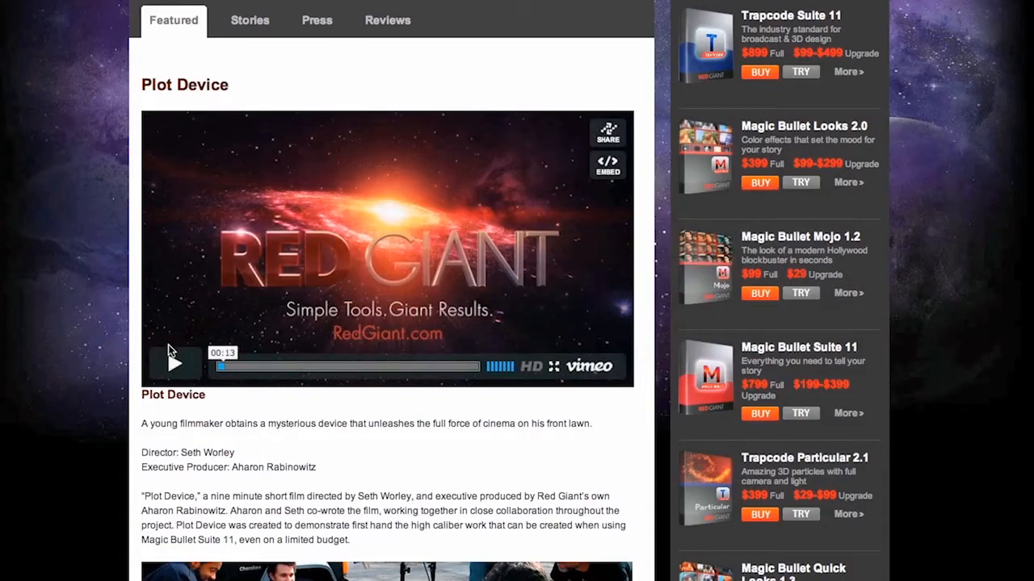
left_click(176, 367)
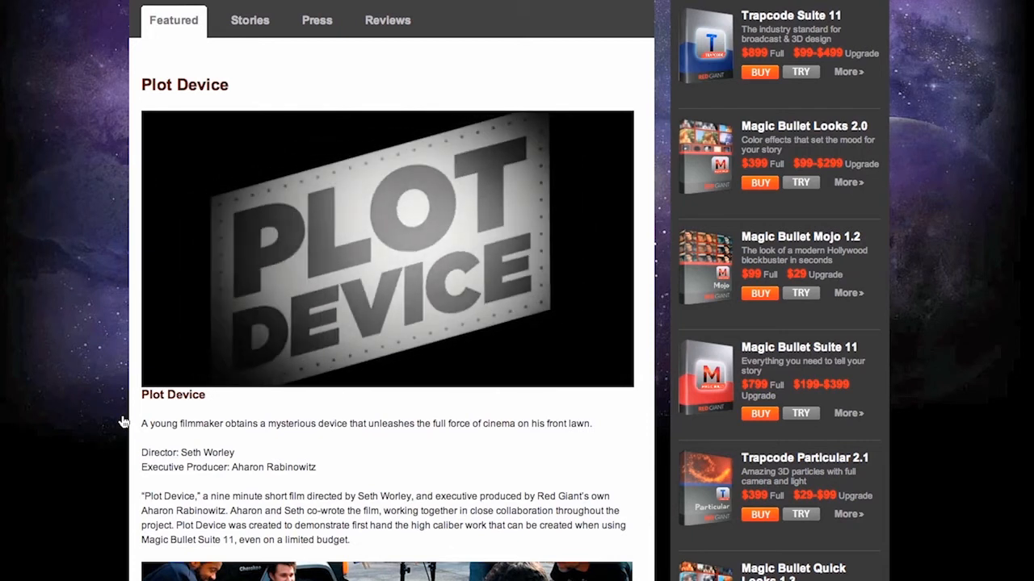
left_click(176, 368)
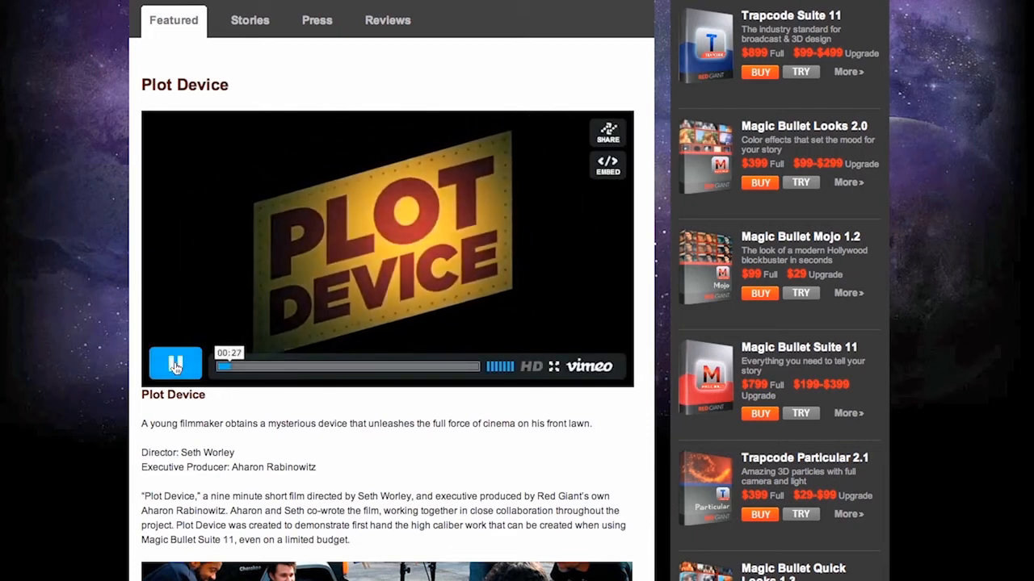
scroll(175, 367, "down", 5)
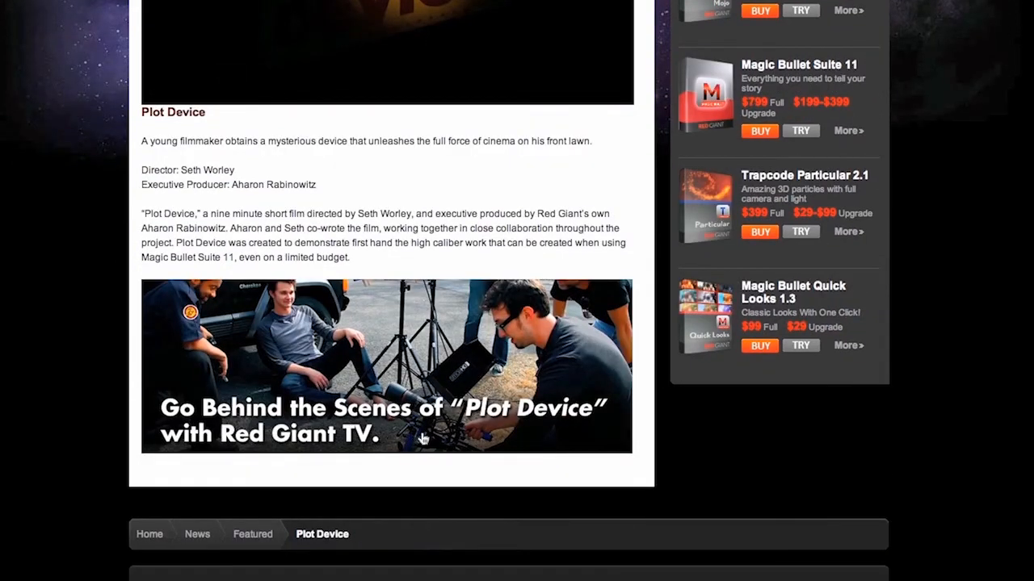
key("super+Tab")
key("super+Tab")
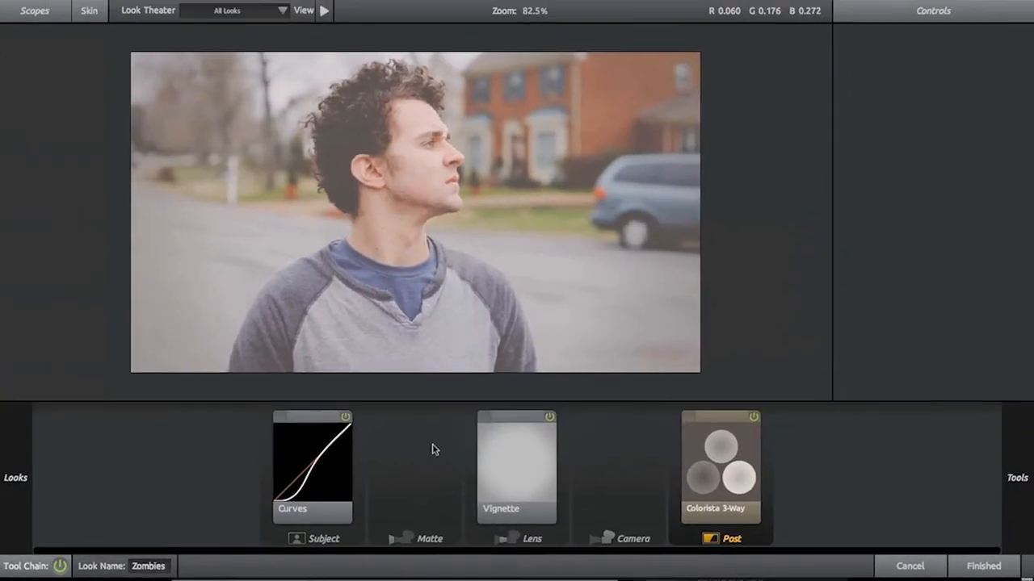
Step: Try the Bronze, Curahee, Bistrocity, Buffalo, Ohio, Ultimatum and Neo cinematic looks, and finish by applying Invasion
mouse_move(4, 224)
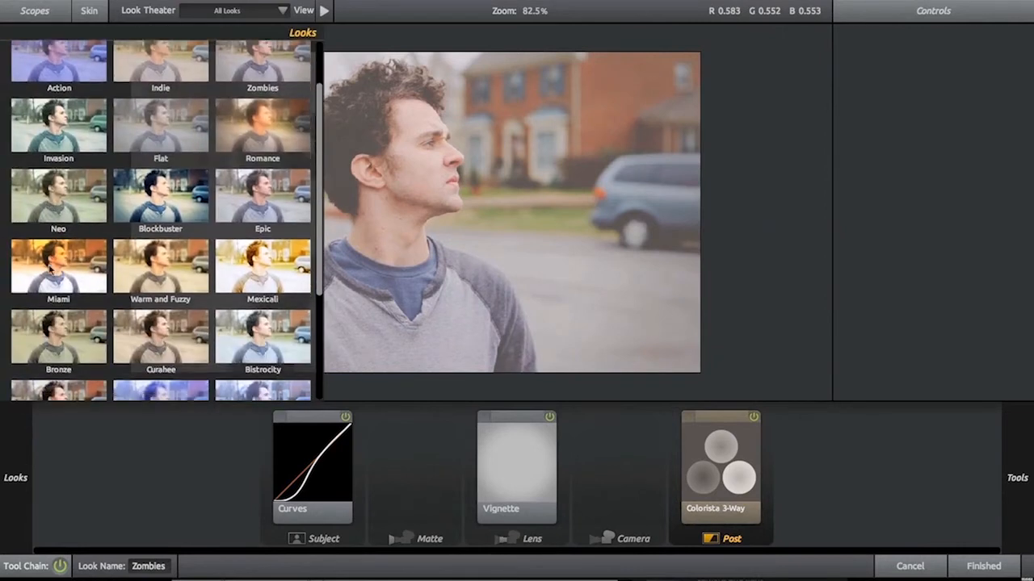
scroll(50, 271, "down", 1)
left_click(54, 276)
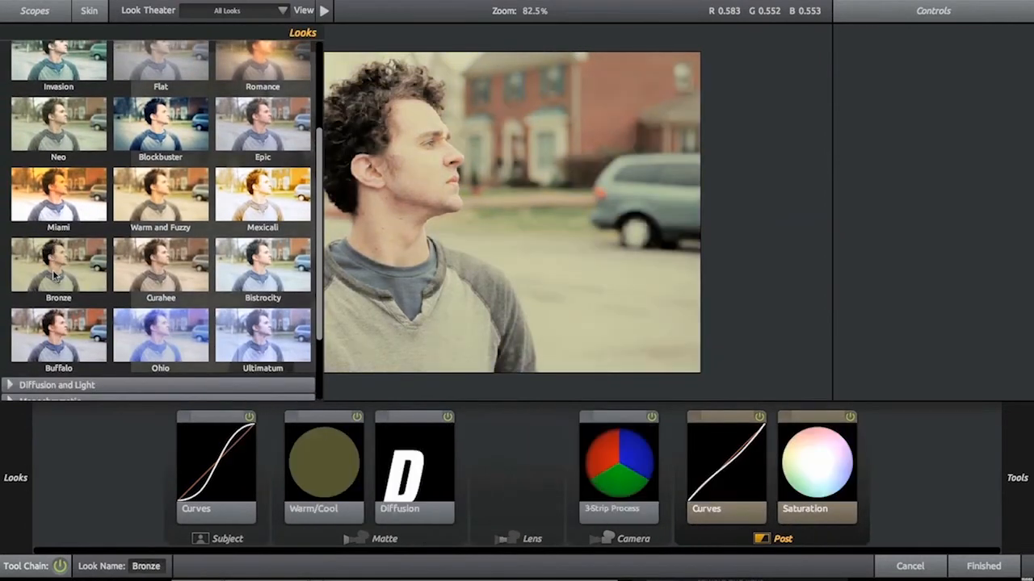
left_click(148, 276)
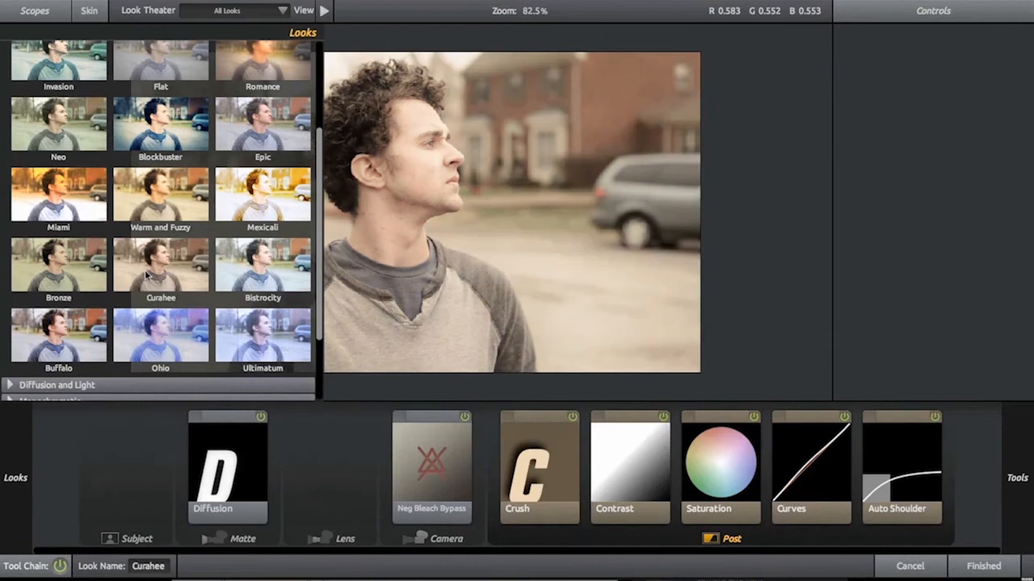
left_click(259, 282)
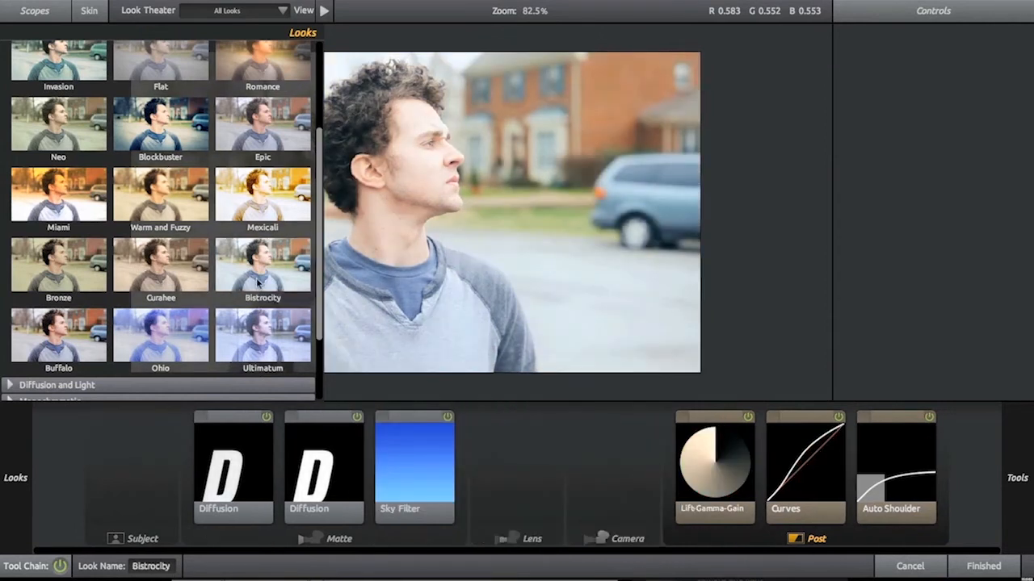
left_click(53, 340)
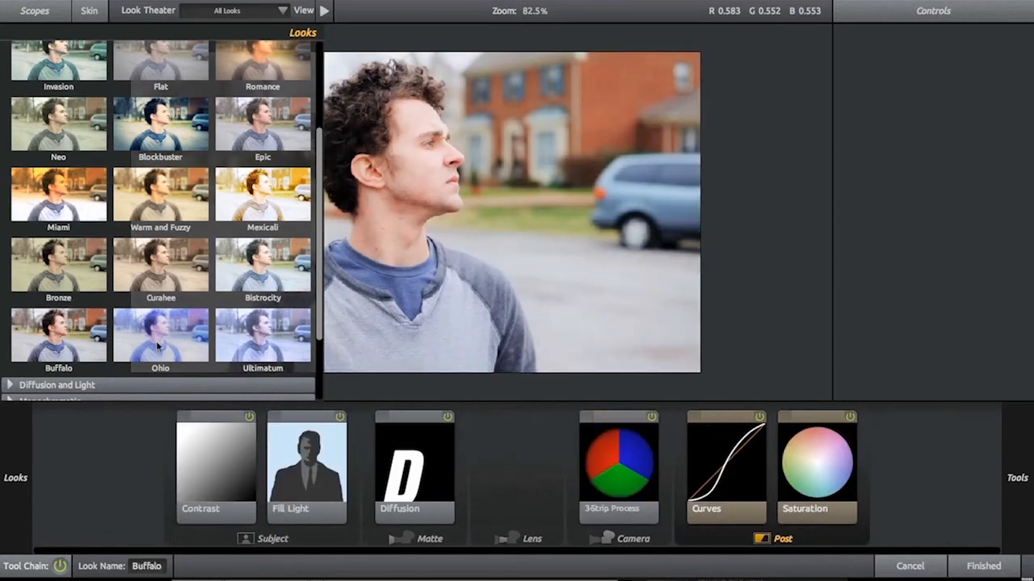
left_click(158, 345)
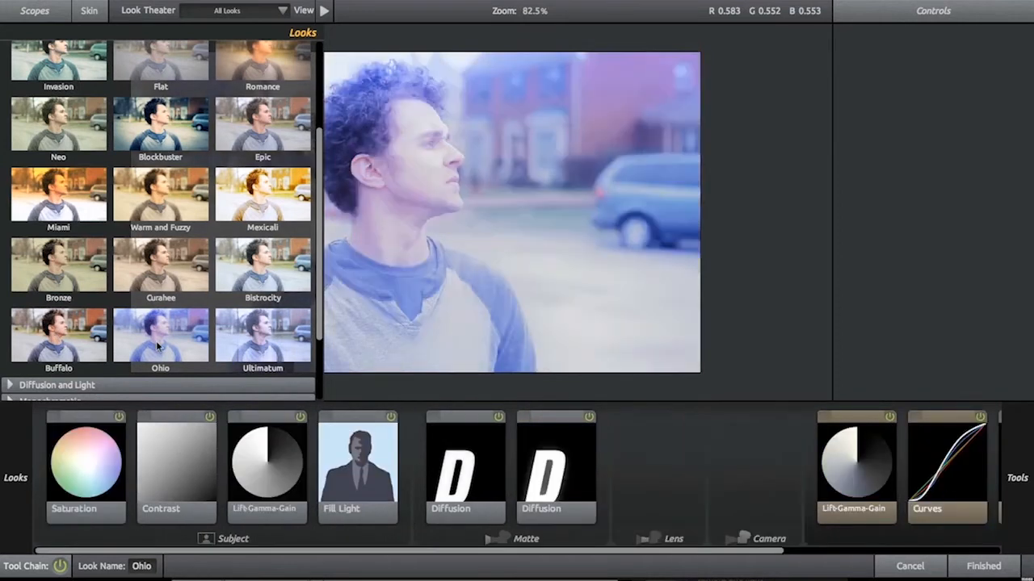
left_click(258, 343)
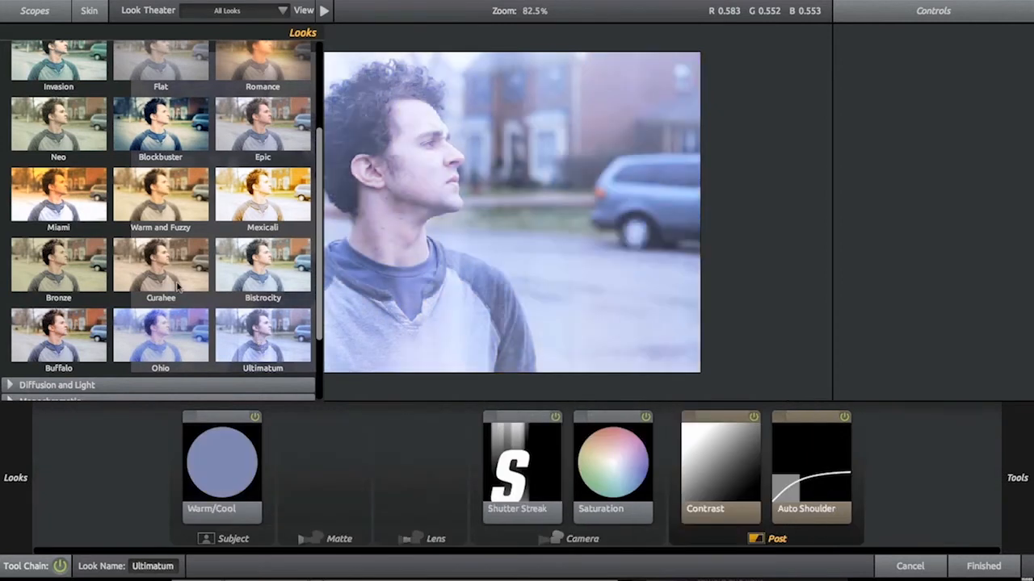
scroll(178, 287, "up", 2)
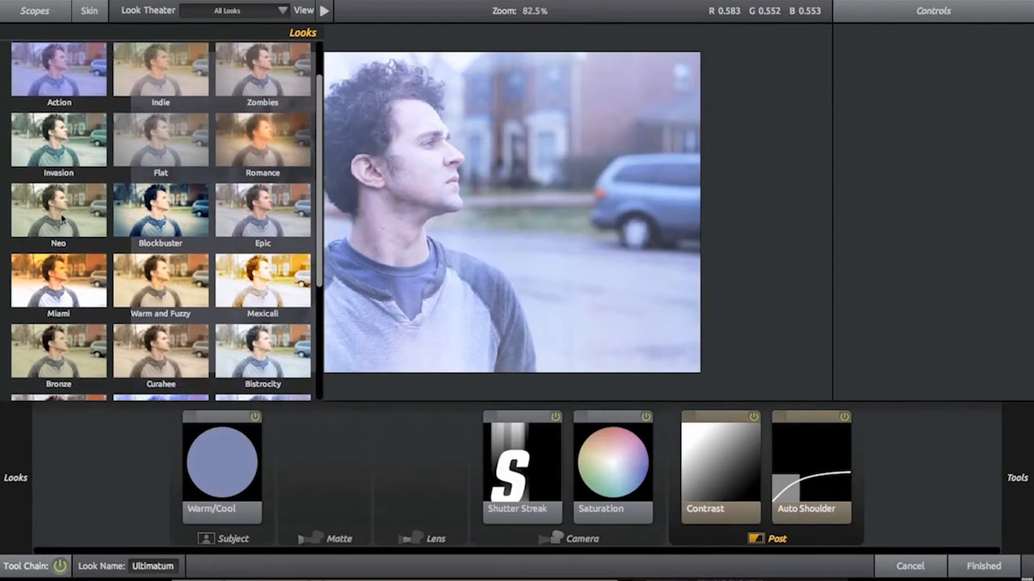
left_click(61, 219)
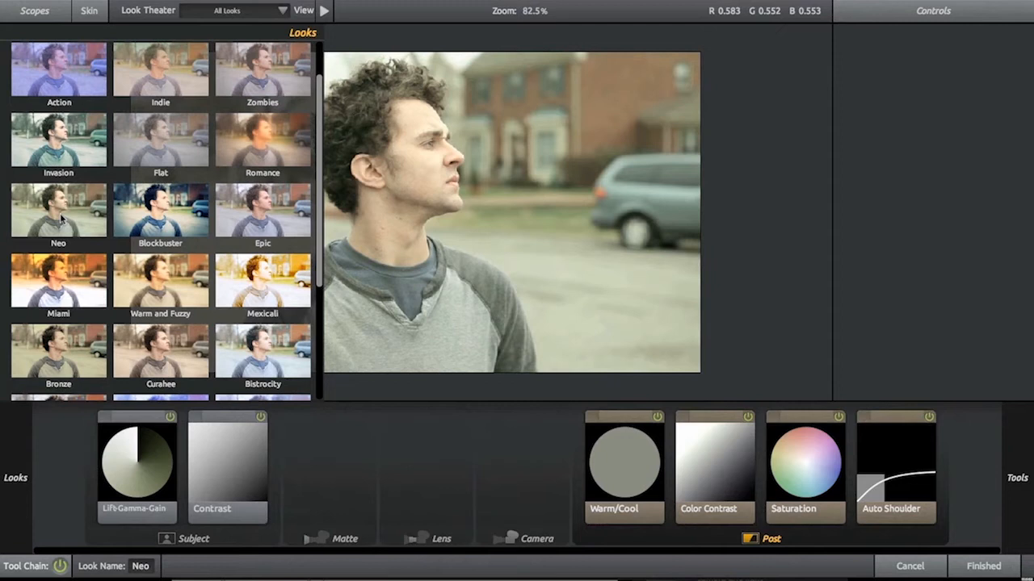
left_click(70, 153)
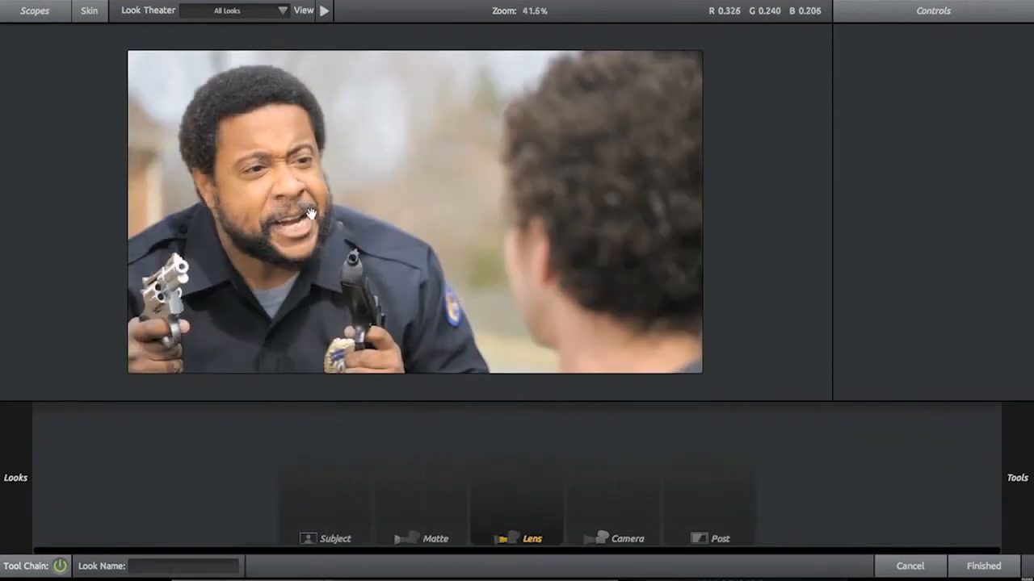
Step: Try the Softness and SultryTron looks from the Diffusion and Light group, comparing the SultryTron image with the original shot
mouse_move(3, 104)
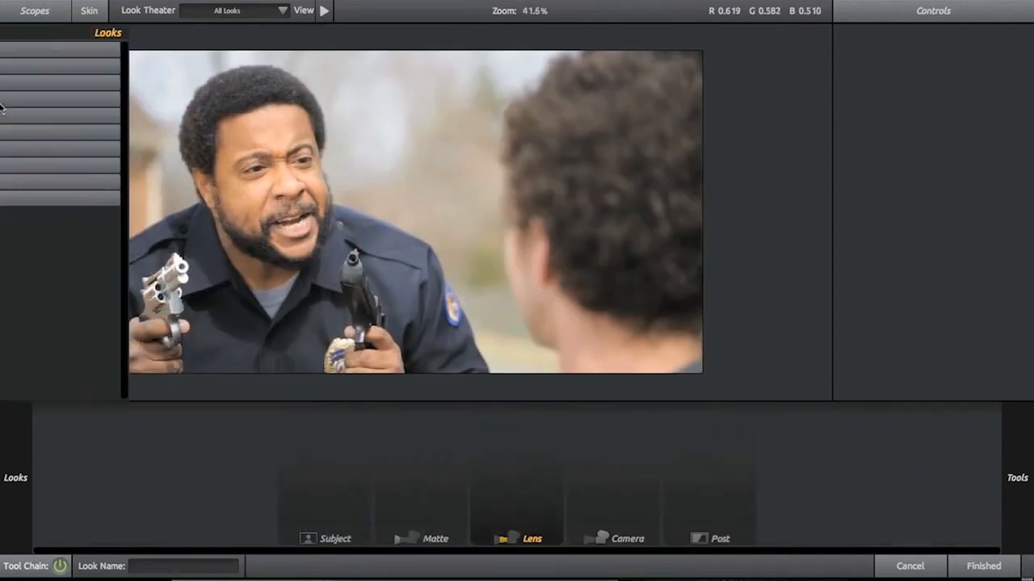
left_click(8, 99)
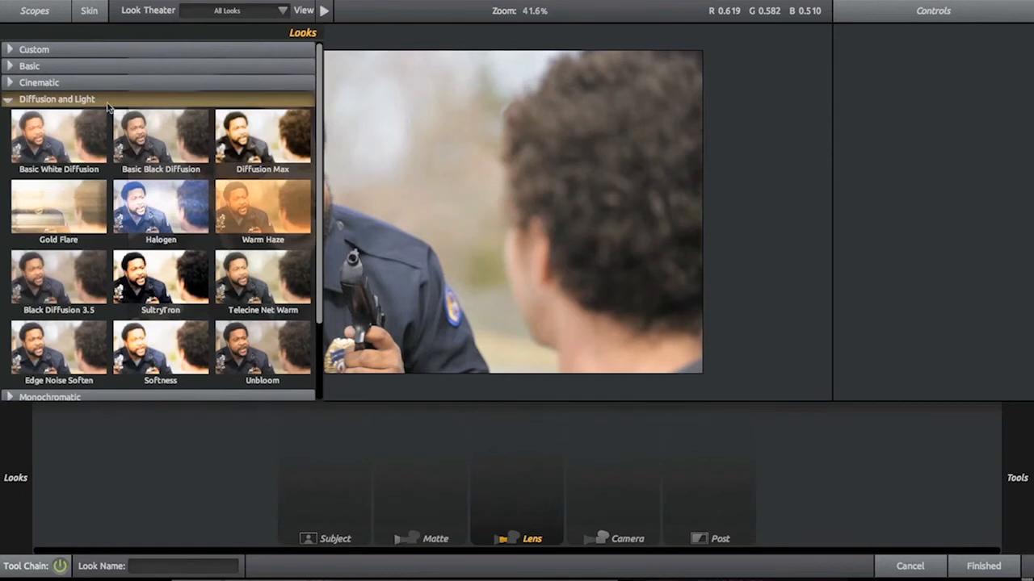
left_click(173, 363)
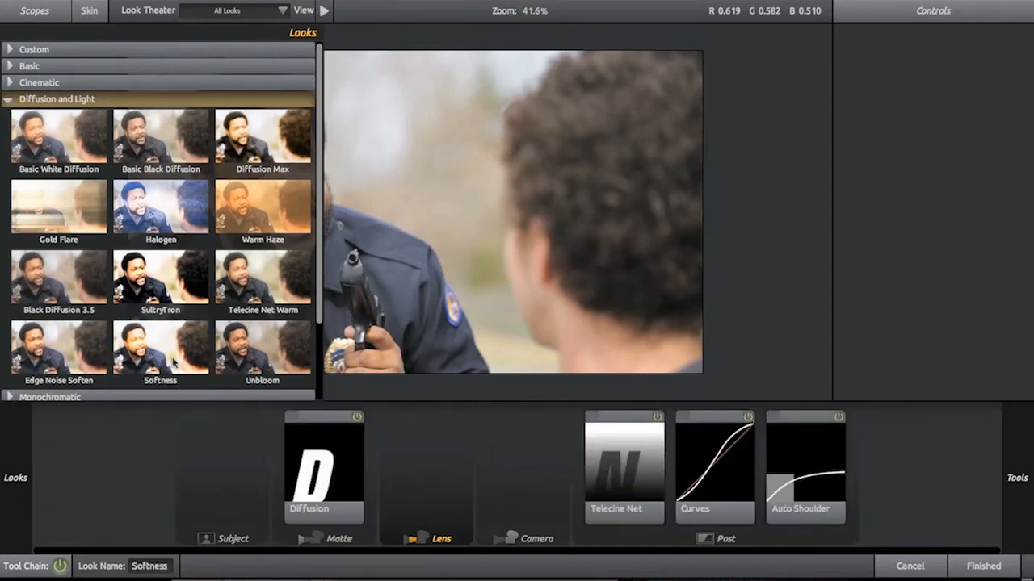
left_click(181, 297)
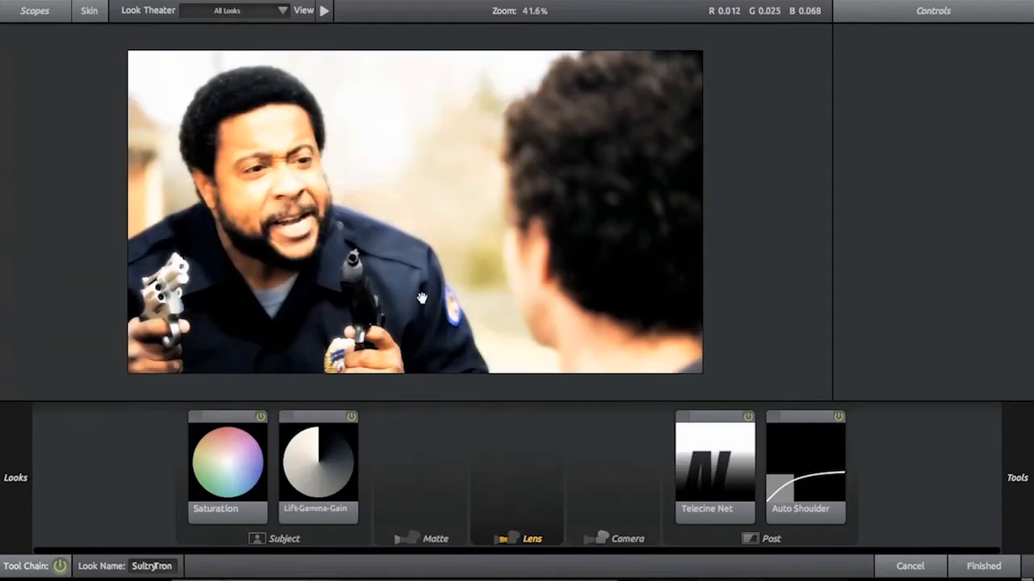
key("space")
key("space")
Step: Try the Warm Haze, Halogen and Gold Flare looks on the police officer shot, and finish by applying Warm Haze again
mouse_move(200, 247)
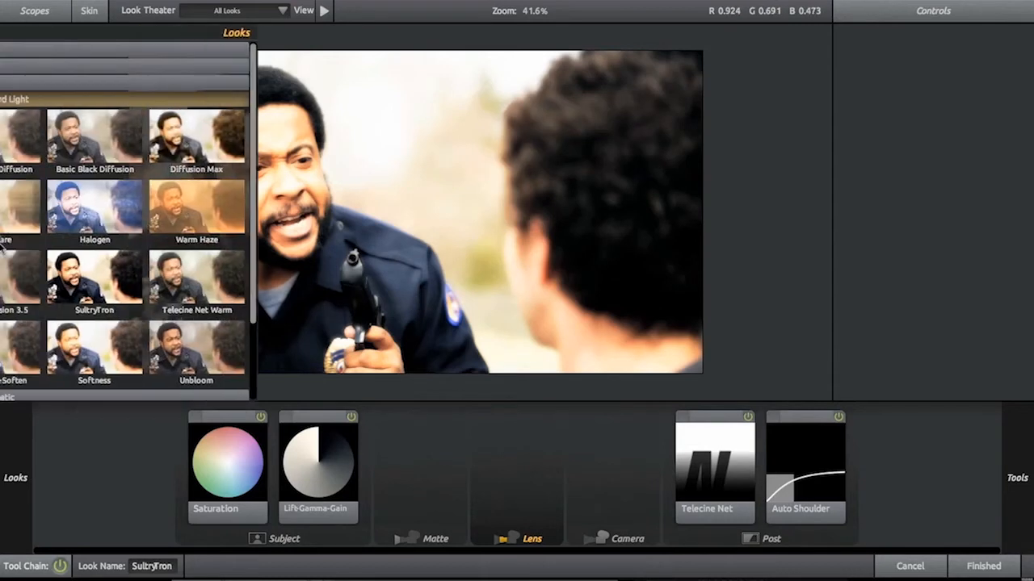
left_click(254, 214)
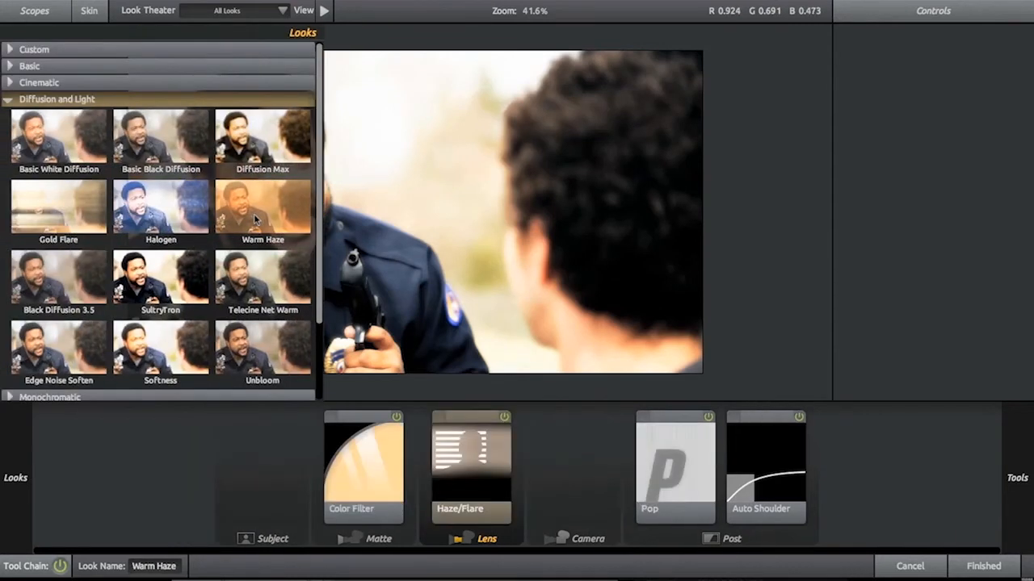
left_click(191, 206)
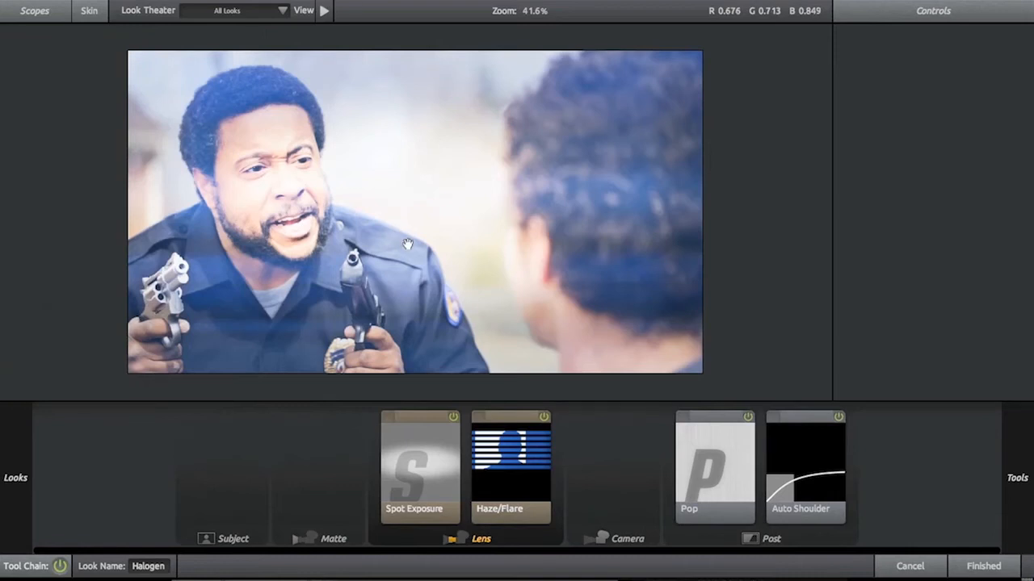
mouse_move(2, 243)
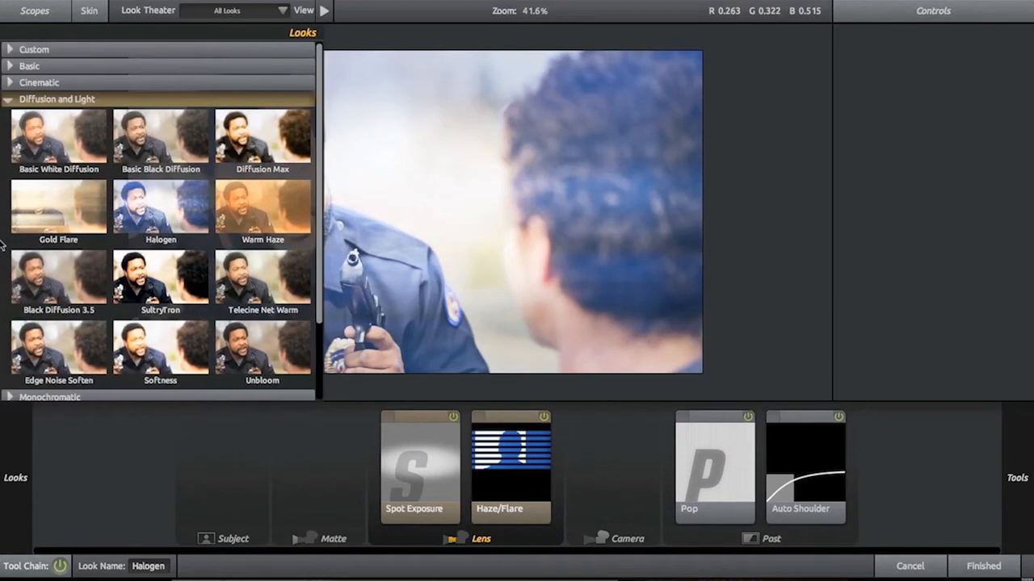
left_click(63, 203)
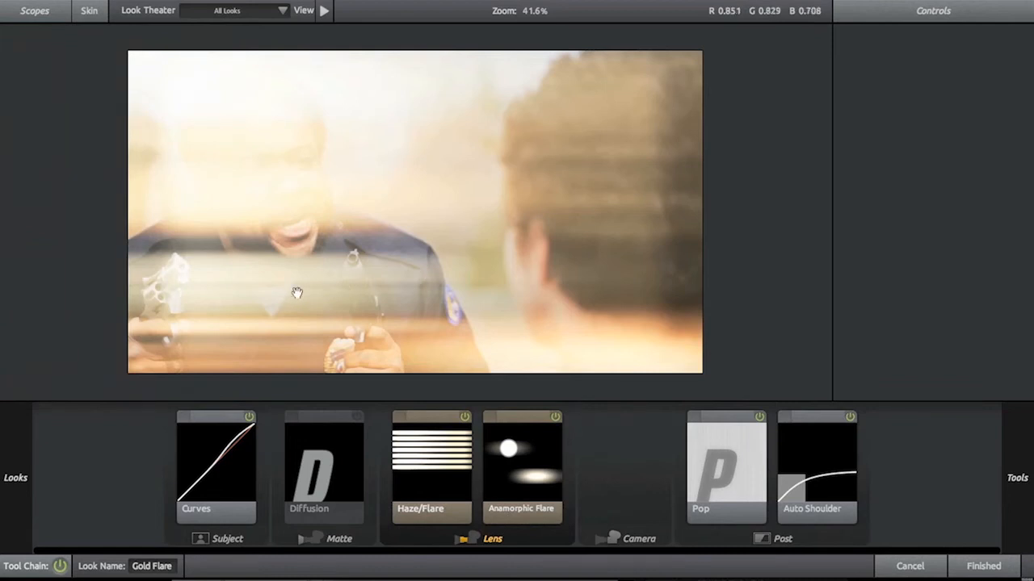
mouse_move(3, 231)
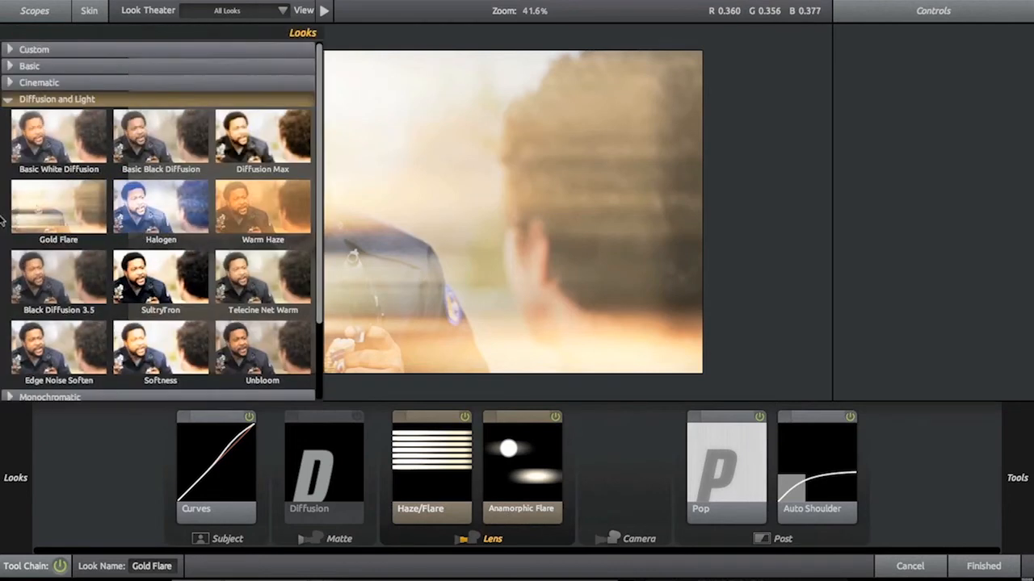
left_click(255, 223)
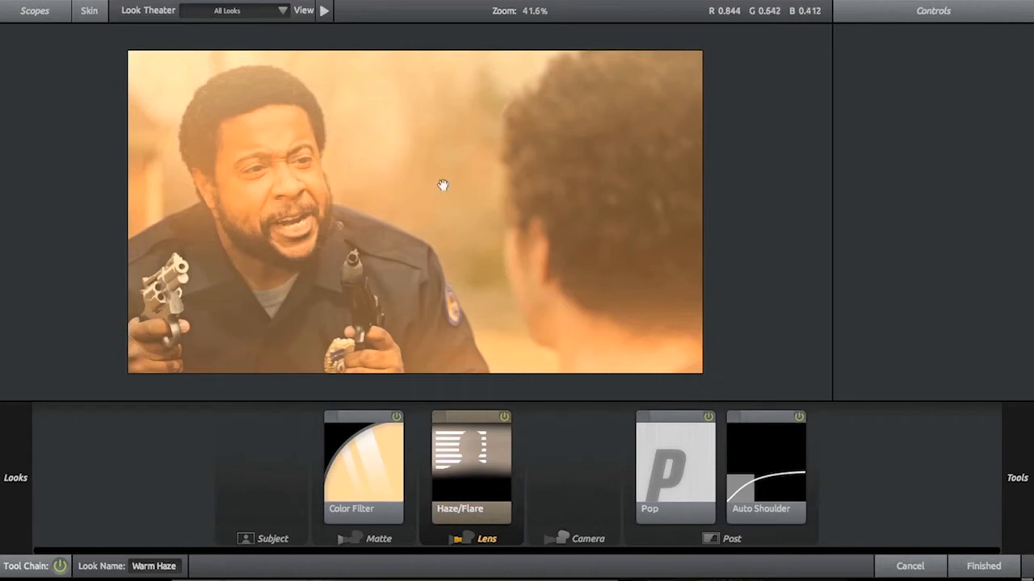
Step: Reduce the Warm Haze look's Haze/Flare spillage to 82% and turn off its Color Filter
left_click(479, 449)
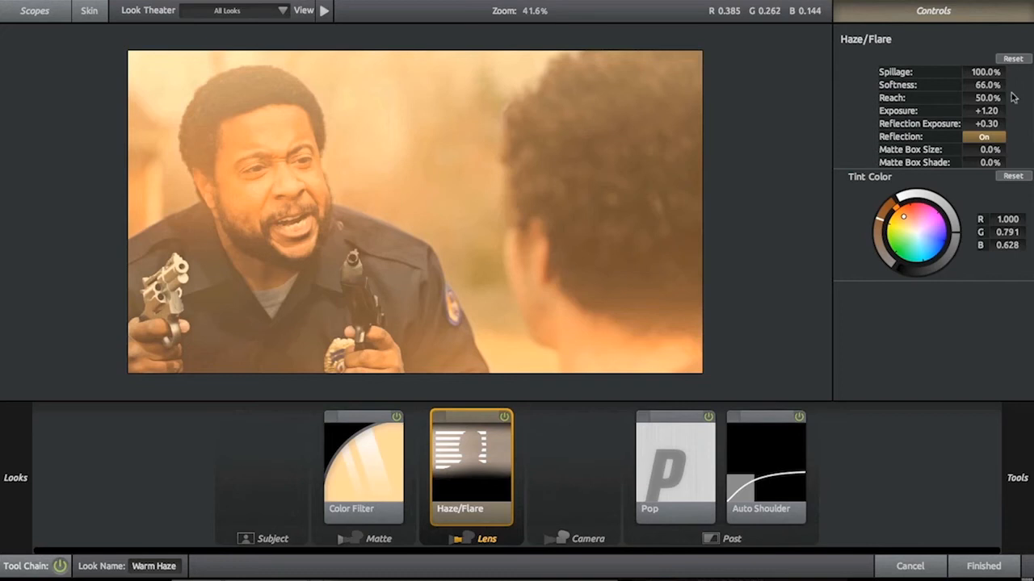
mouse_move(986, 72)
left_mouse_down()
mouse_move(918, 72)
mouse_move(972, 71)
left_mouse_up()
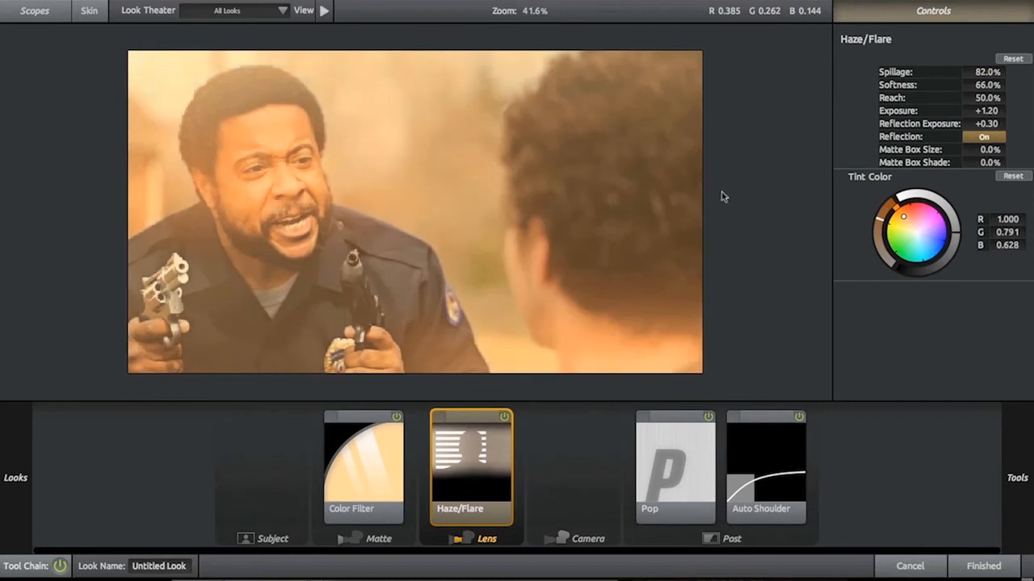
left_click(397, 418)
Step: Change the Haze/Flare tint color to light blue, about R 0.441, G 0.758, B 1.000
left_click(487, 456)
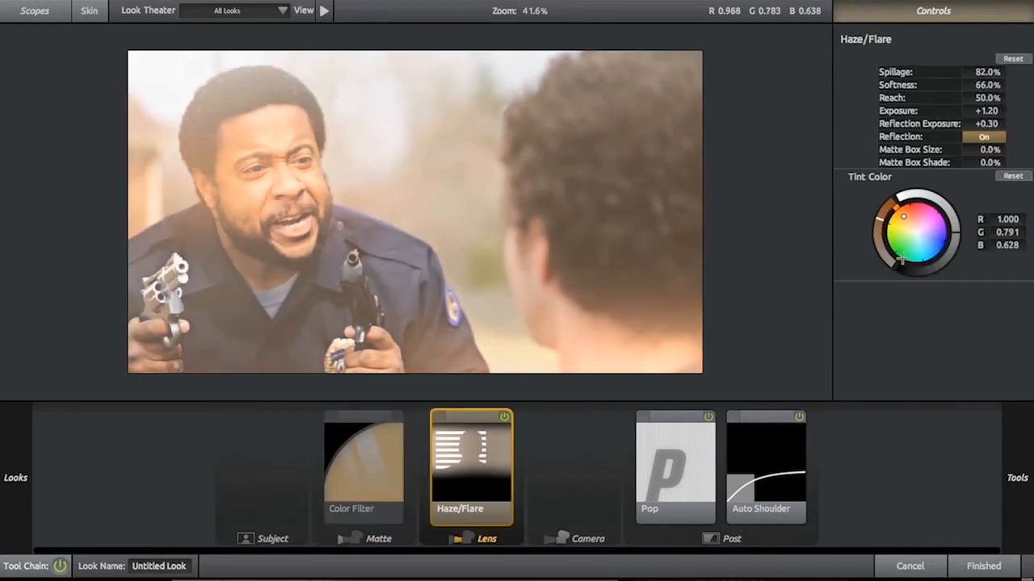
left_click(933, 251)
left_click_drag(931, 252, 933, 251)
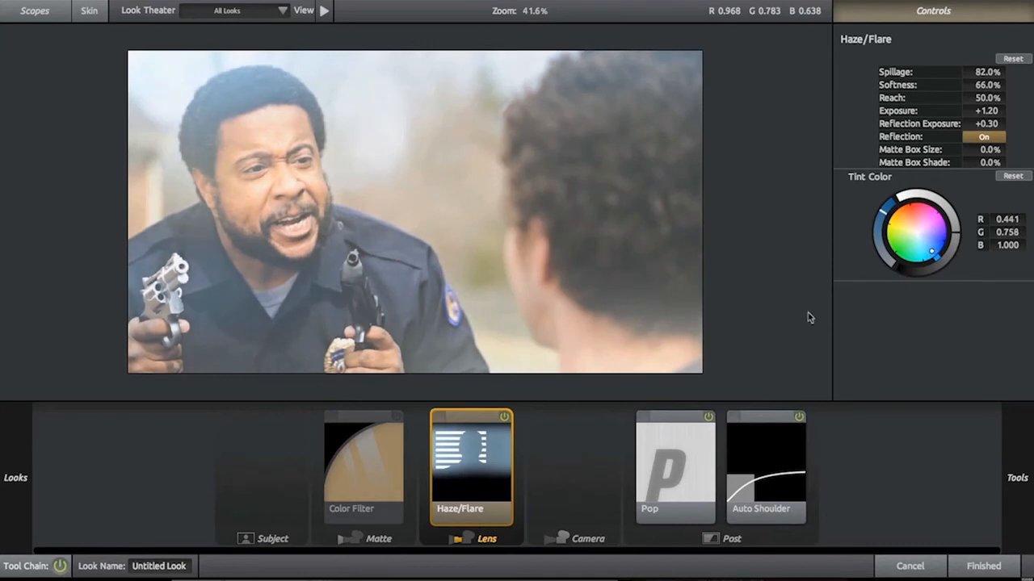
Step: Compare the image repeatedly with the Pop tool off and on, leaving it turned on
left_click(680, 455)
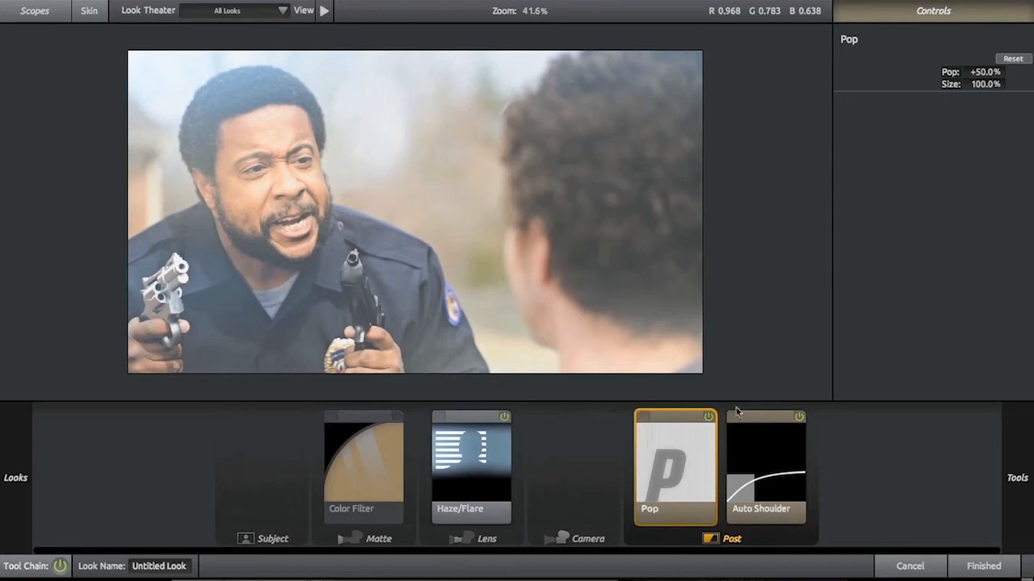
left_click(708, 416)
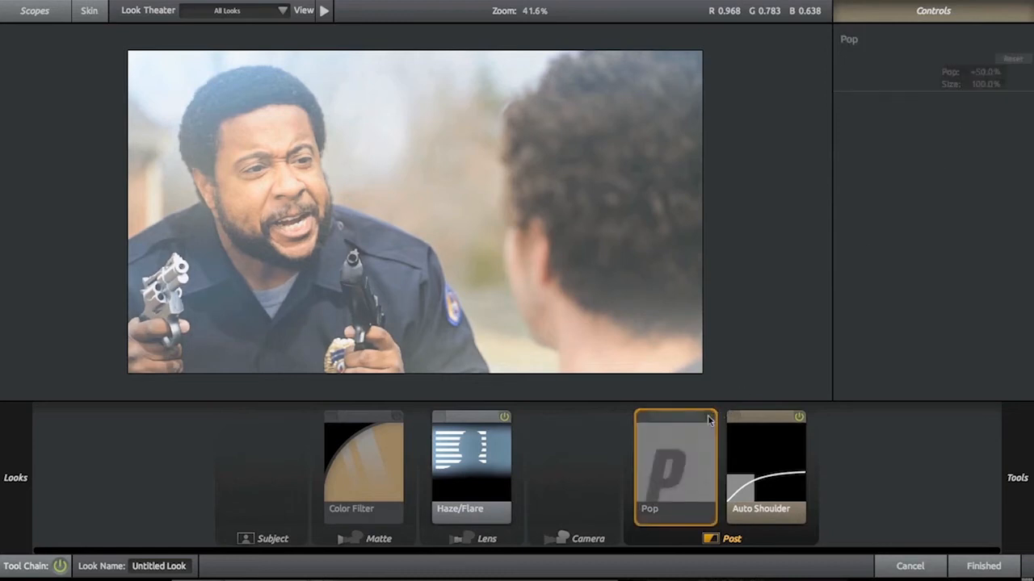
left_click(709, 418)
left_click(709, 417)
left_click(708, 418)
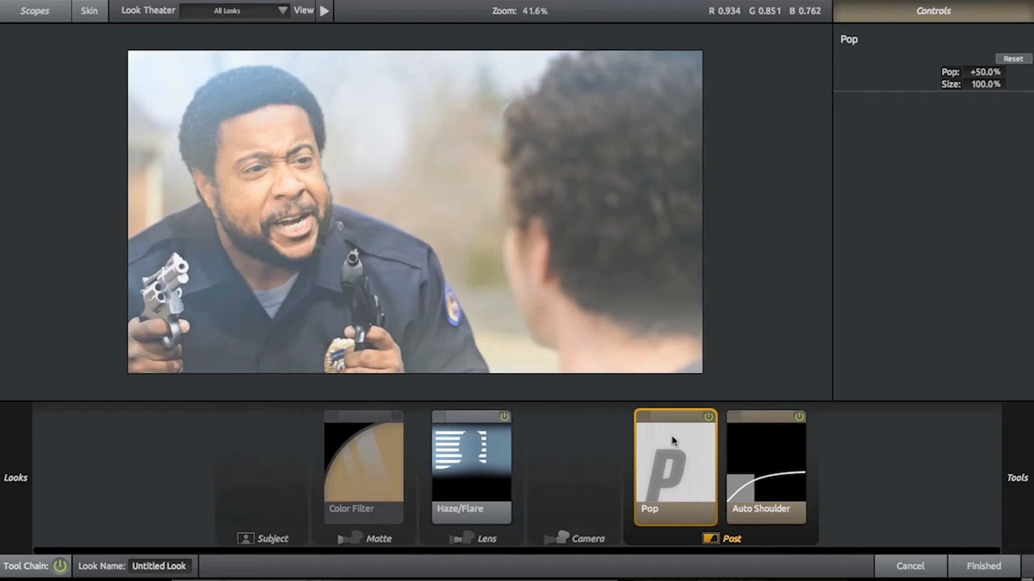
left_click(708, 416)
left_click(709, 416)
Step: Apply the Halogen look and shift its Spot Exposure slightly, to a center of about X -2.5%, Y +0.4%
mouse_move(3, 252)
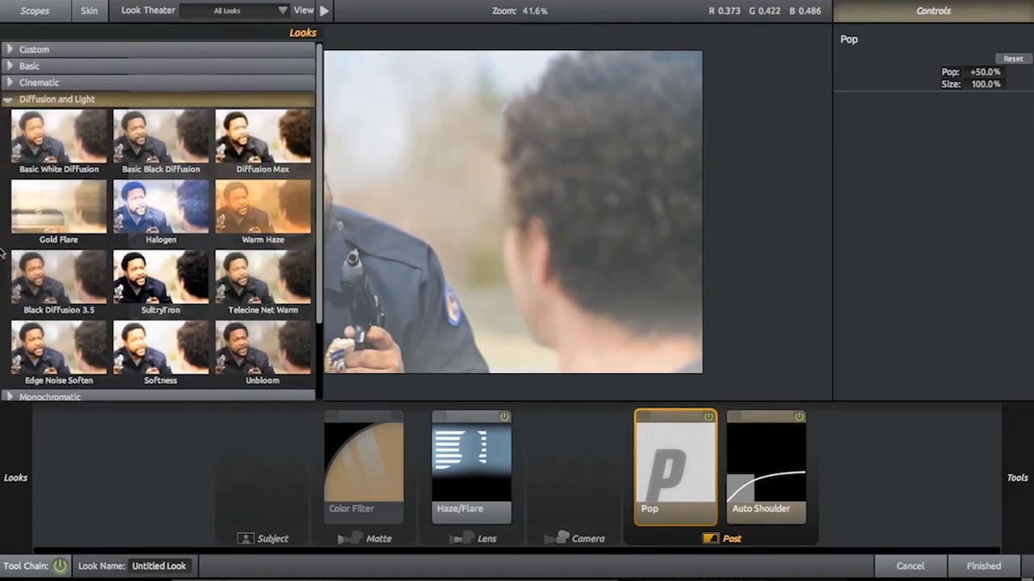
left_click(159, 207)
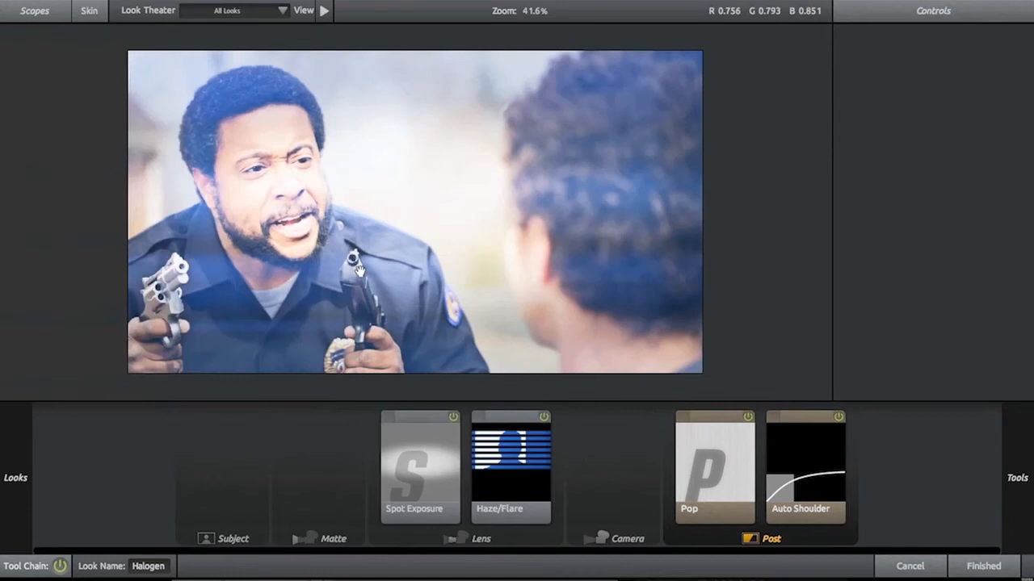
left_click(424, 455)
mouse_move(523, 273)
left_mouse_down()
mouse_move(436, 308)
mouse_move(442, 290)
mouse_move(572, 203)
mouse_move(567, 240)
mouse_move(533, 272)
mouse_move(455, 293)
mouse_move(468, 350)
mouse_move(487, 264)
mouse_move(487, 331)
mouse_move(515, 273)
left_mouse_up()
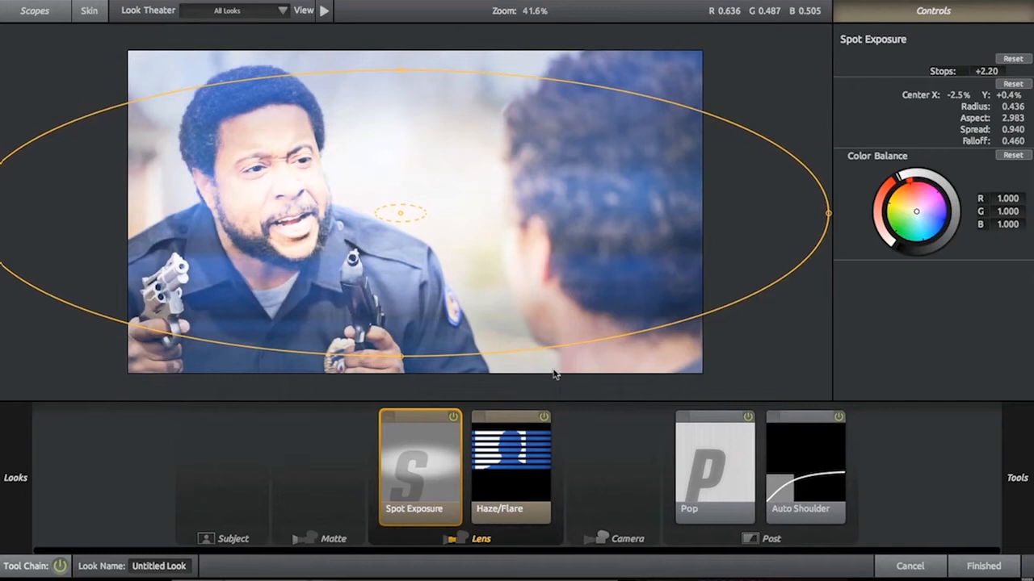
Step: Add an Anamorphic Flare to the Lens stage and turn off Haze/Flare
mouse_move(1007, 330)
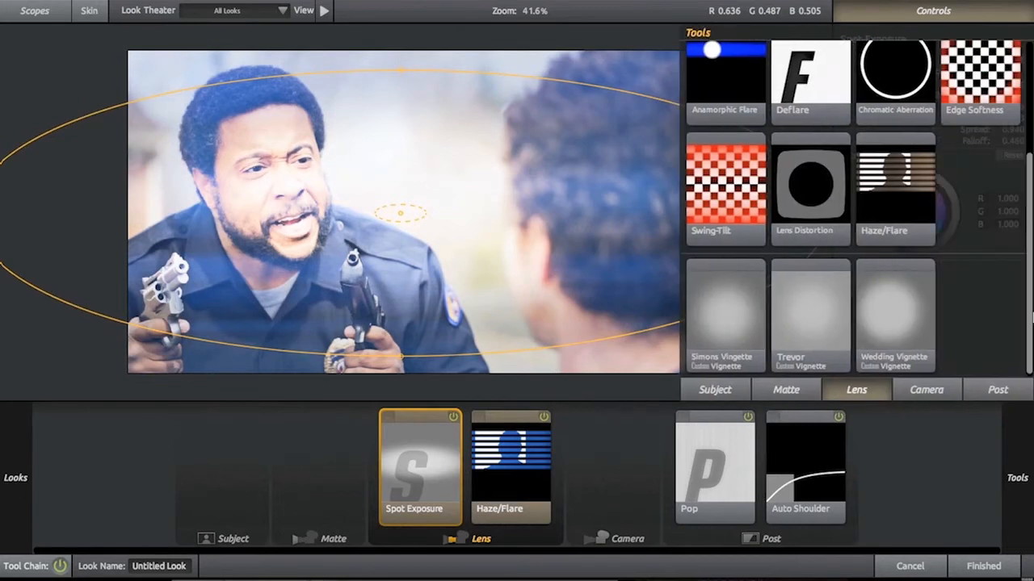
left_click_drag(727, 96, 601, 487)
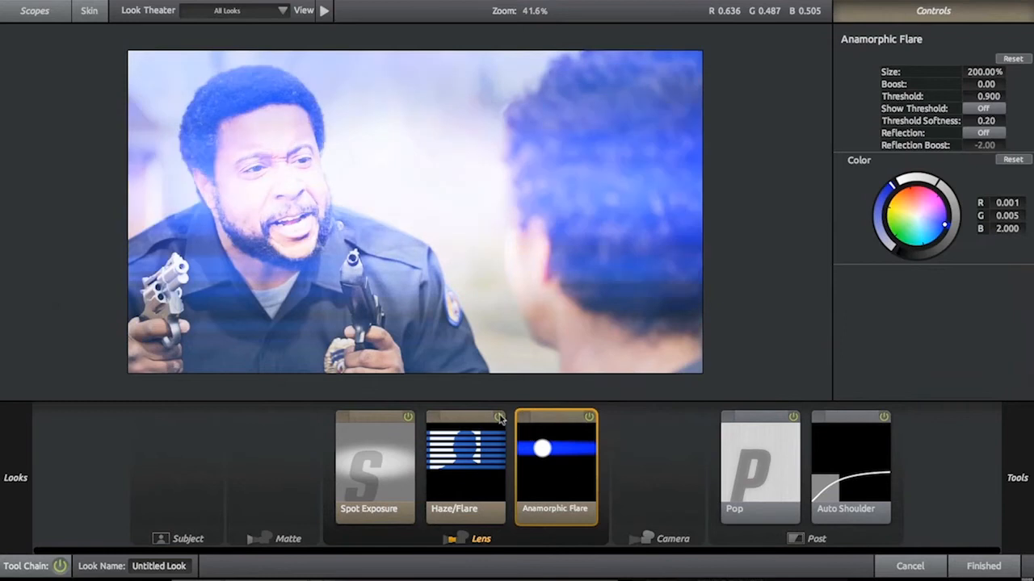
left_click(489, 420)
Step: Reposition the Spot Exposure on the image
left_click(387, 457)
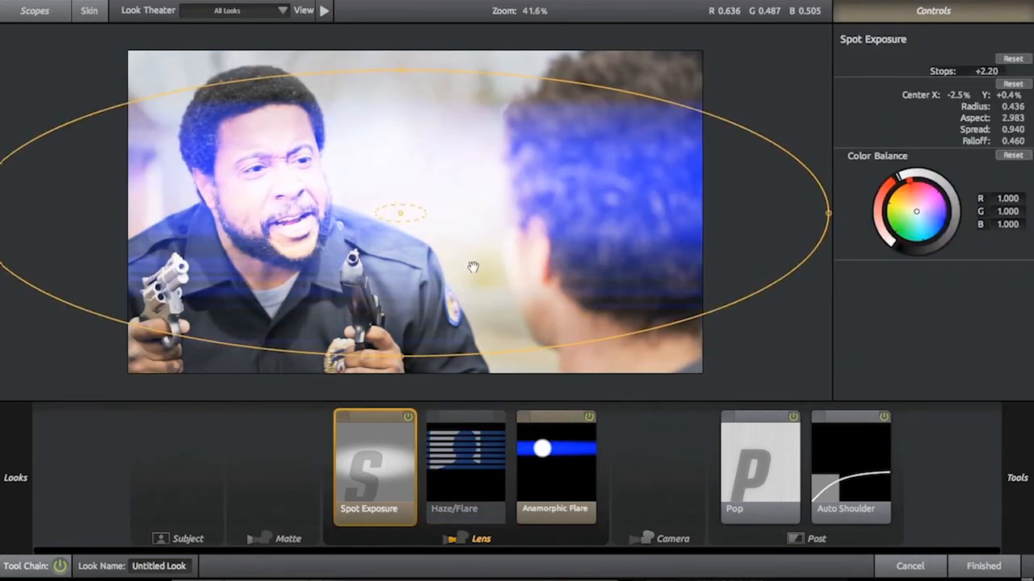
left_click_drag(520, 259, 561, 283)
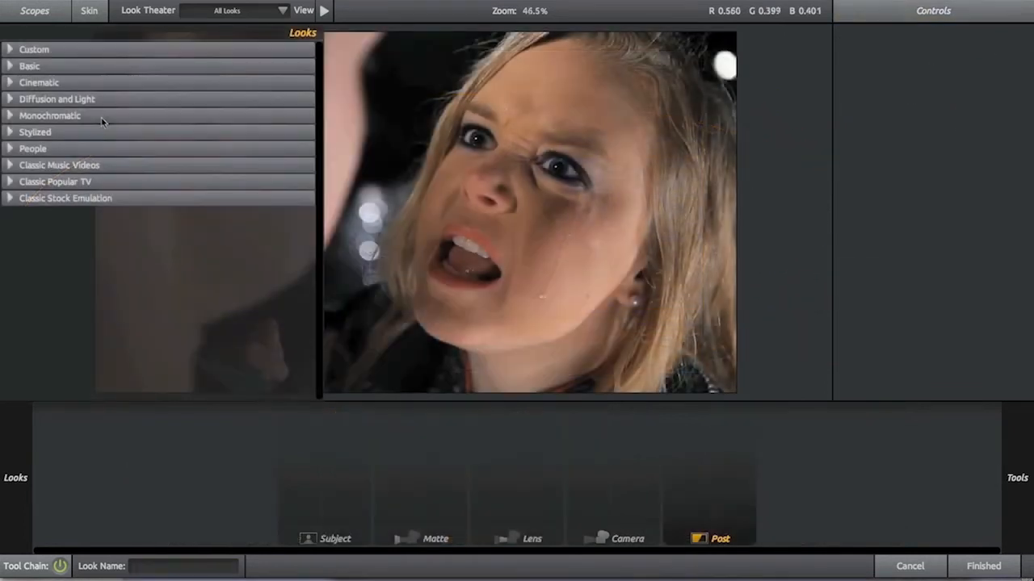
Step: Try the Monochromatic looks Black and White, Black and White Crunch, and Auto Art, finishing with Graphic Novel applied
left_click(10, 117)
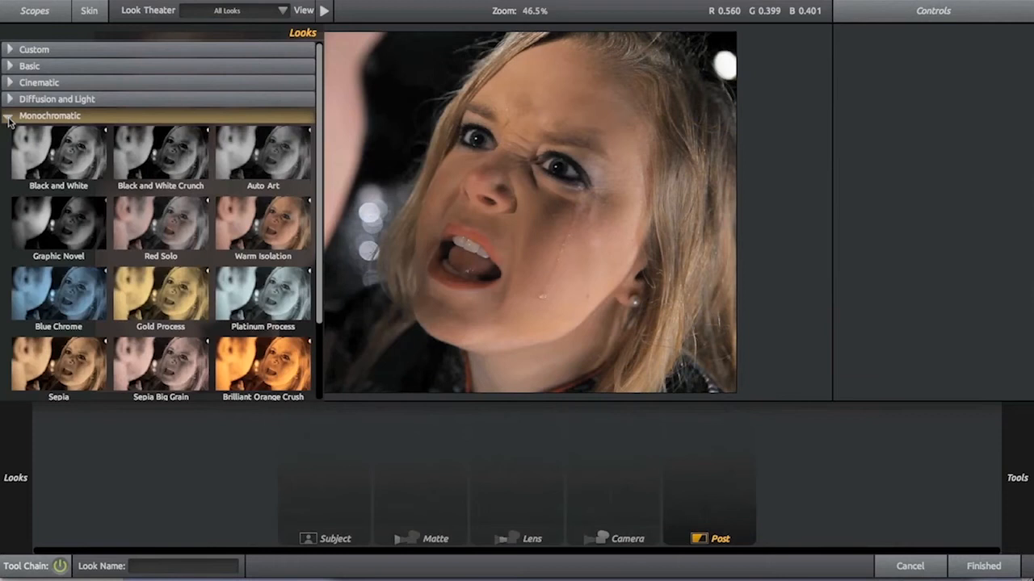
left_click(52, 152)
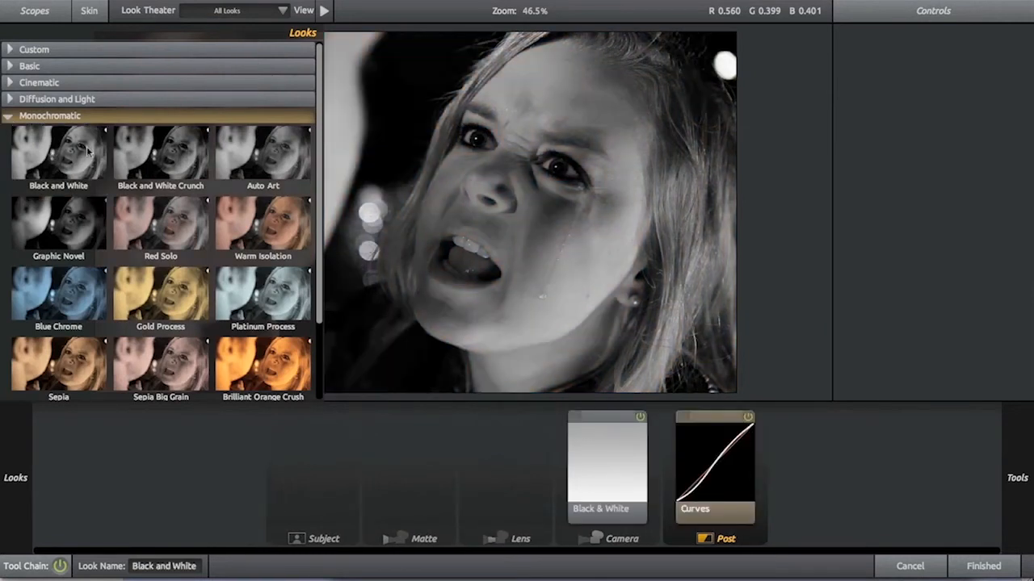
left_click(150, 162)
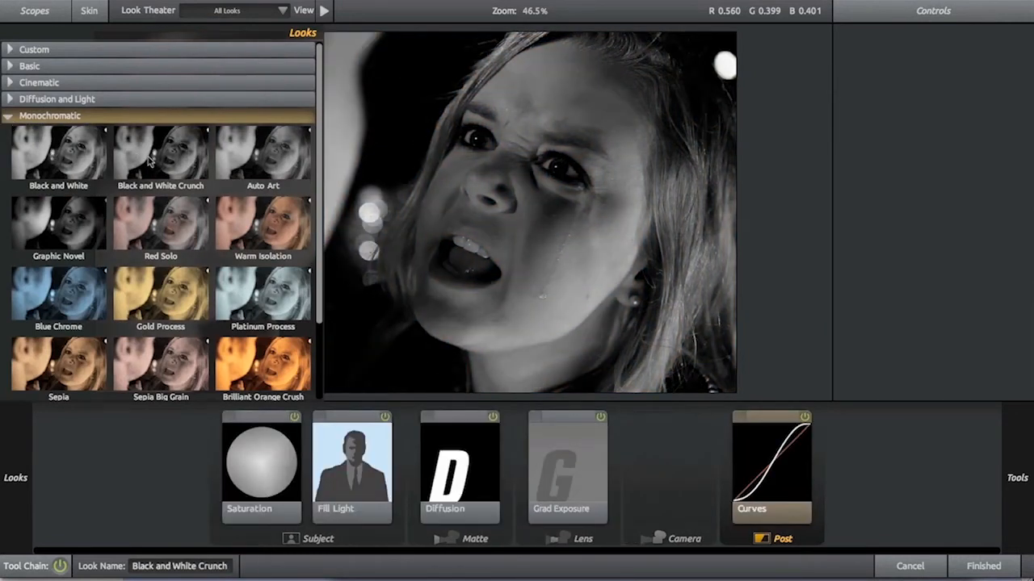
left_click(248, 158)
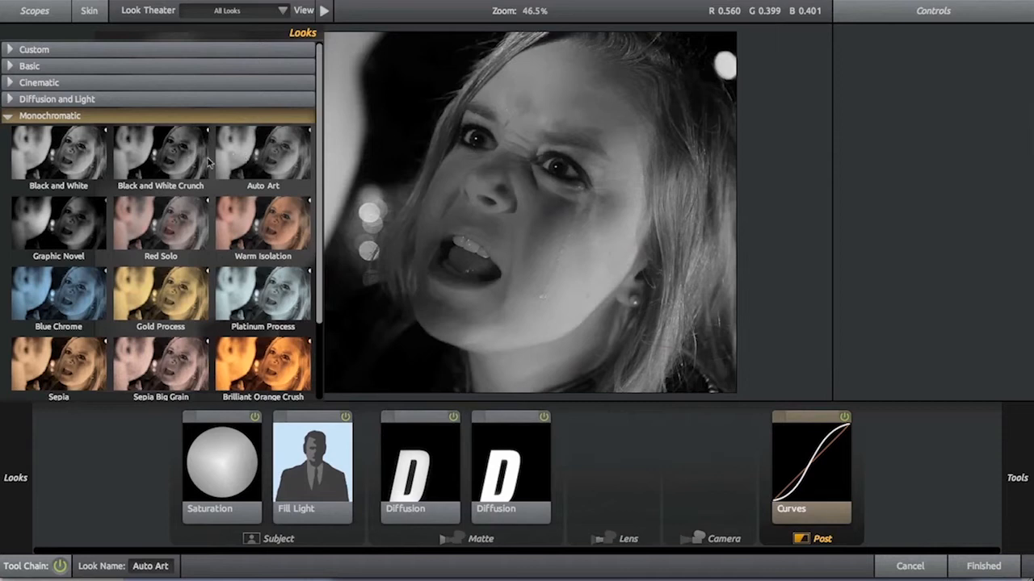
left_click(61, 224)
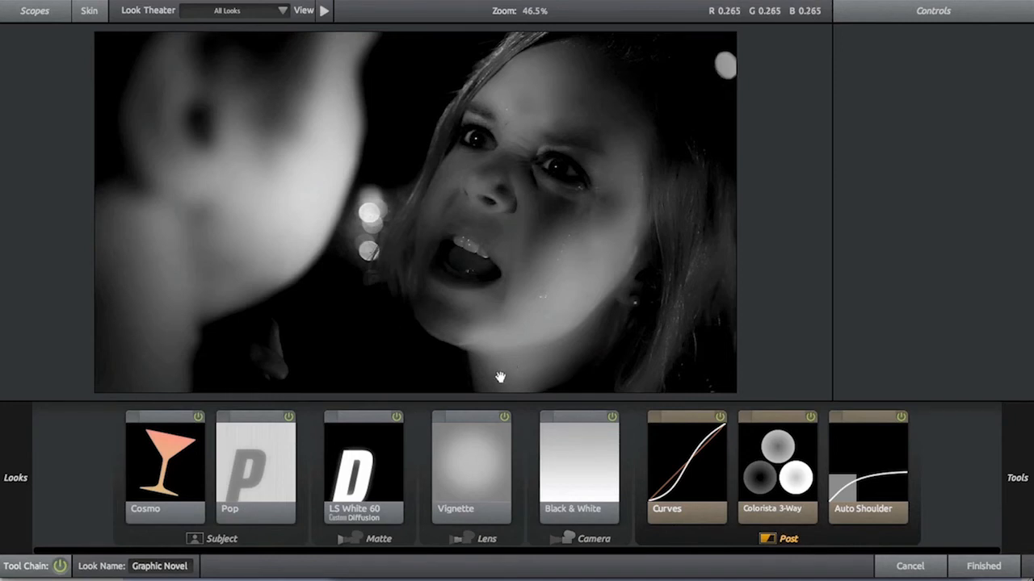
Step: Compare the Graphic Novel look with the original image by switching the whole tool chain off and on twice
key("space")
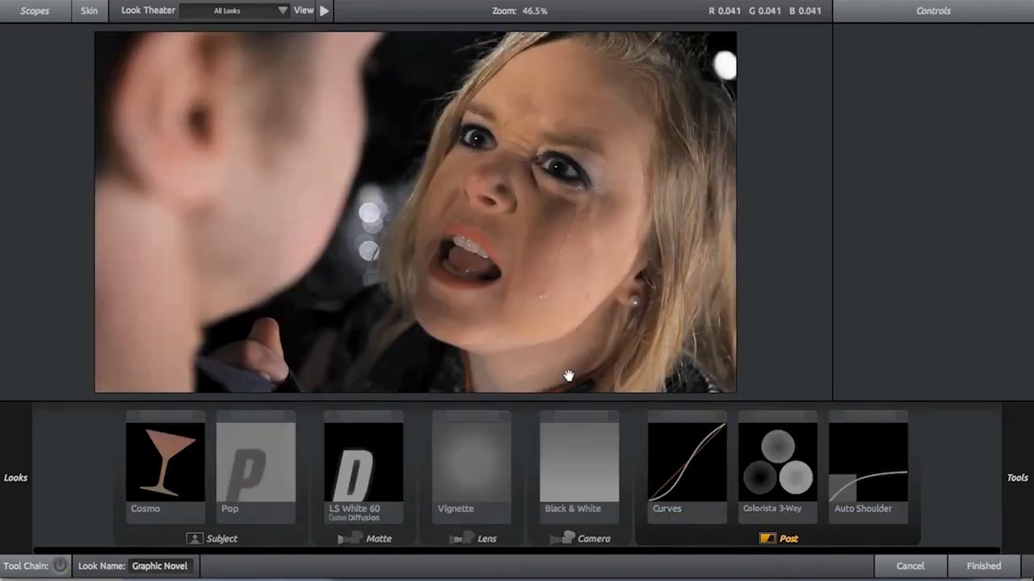
key("space")
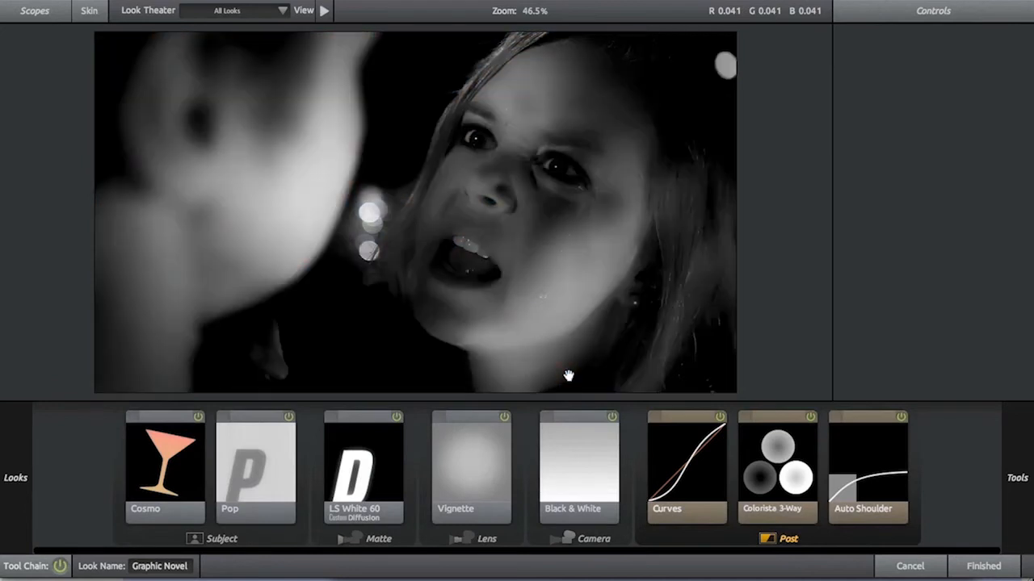
key("space")
key("space")
Step: Compare the image with the Cosmo and Pop tools switched off and on, leaving both turned on
left_click(202, 423)
left_click(290, 421)
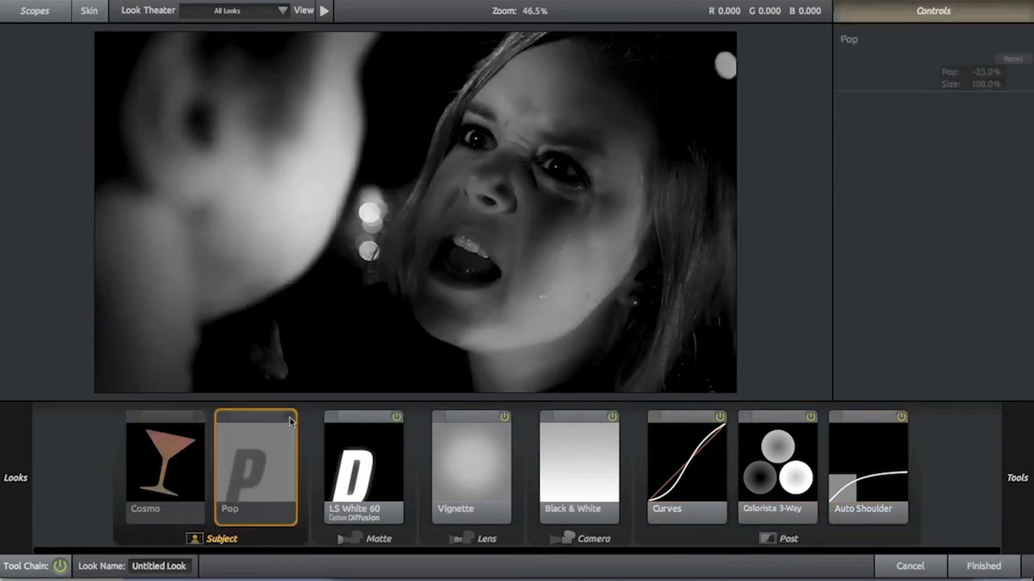
left_click(290, 421)
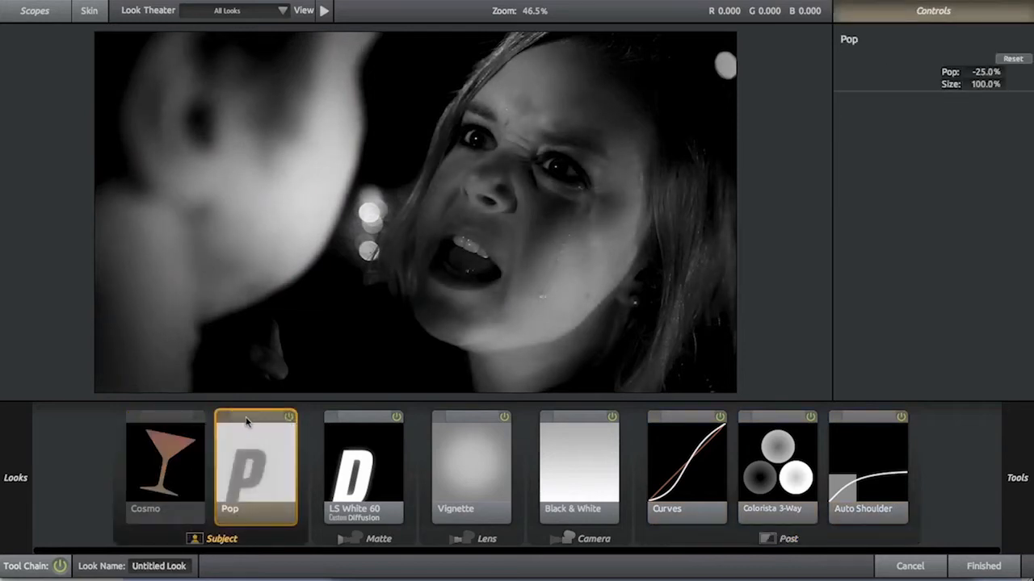
left_click(199, 417)
left_click(198, 417)
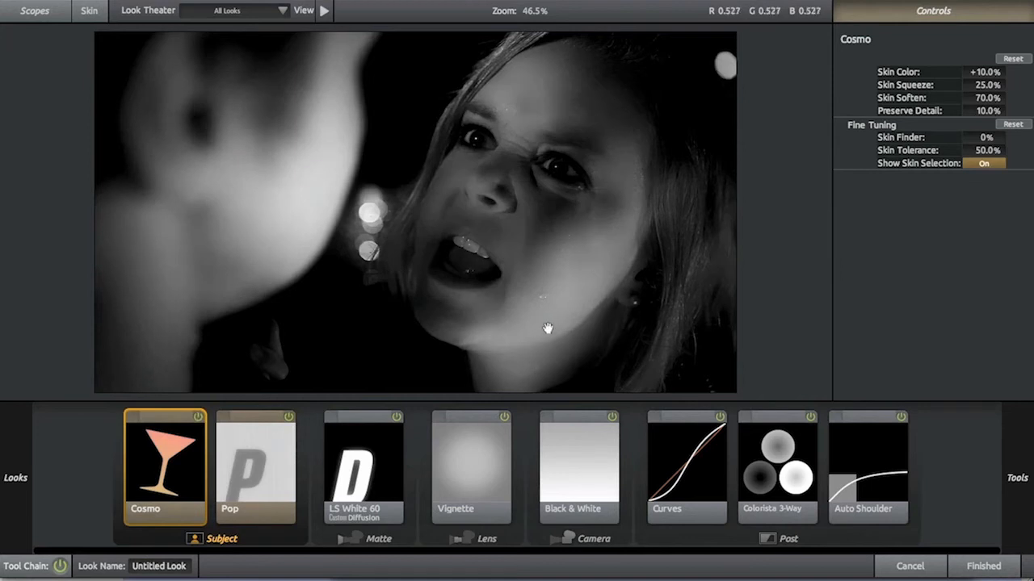
Step: Inspect the Vignette and Curves settings, and compare the image with Colorista 3-Way and Curves each off and on
left_click(482, 443)
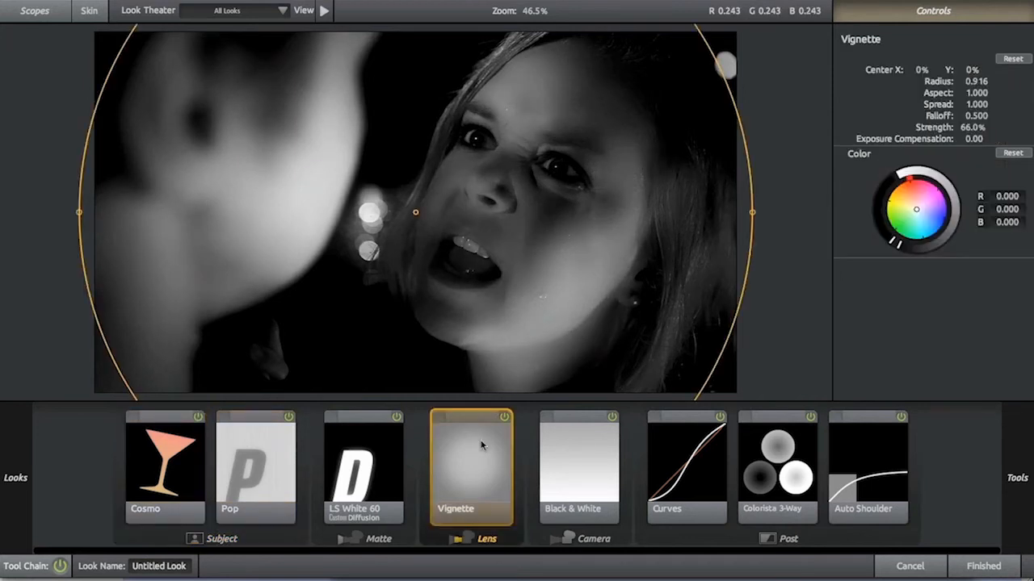
left_click(684, 474)
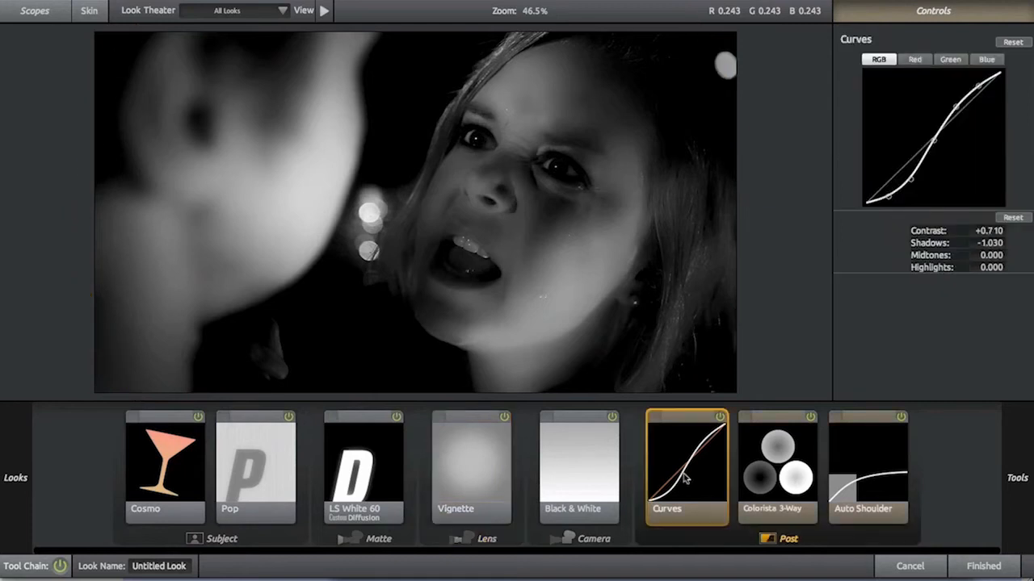
left_click(811, 423)
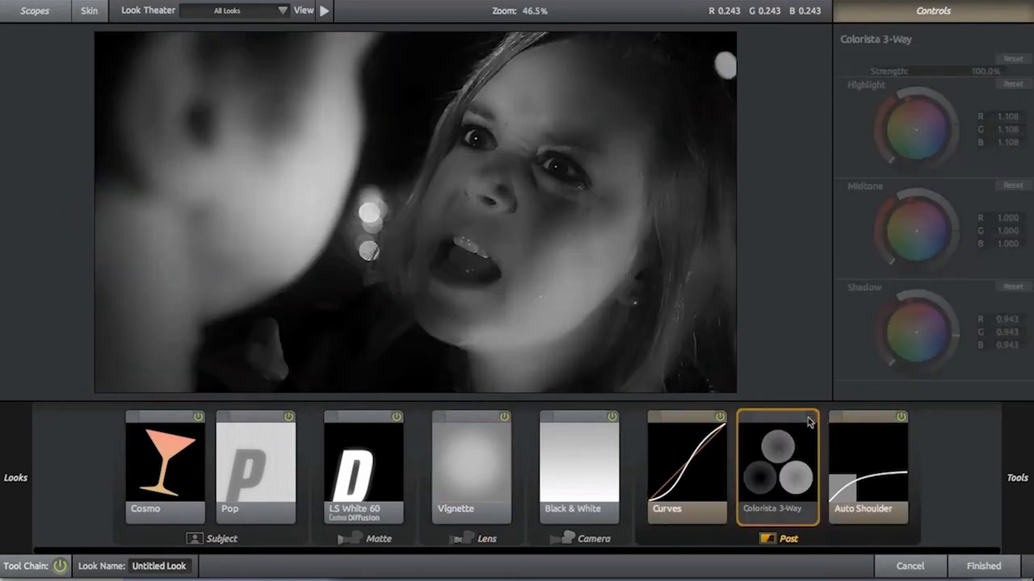
left_click(720, 419)
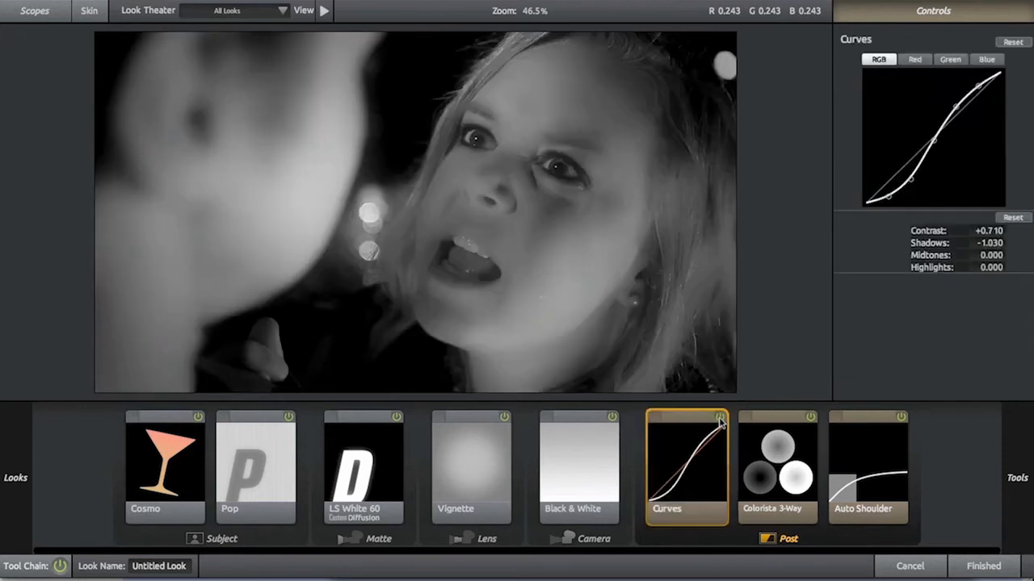
left_click(719, 419)
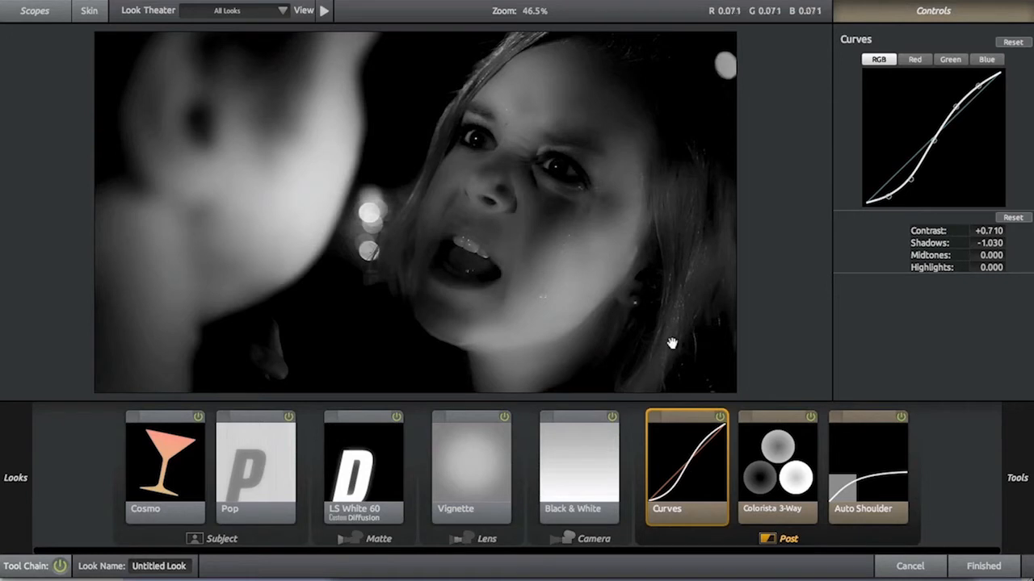
Step: Lower the Curves contrast to -0.740 and raise its highlights slightly
left_click_drag(989, 231, 871, 231)
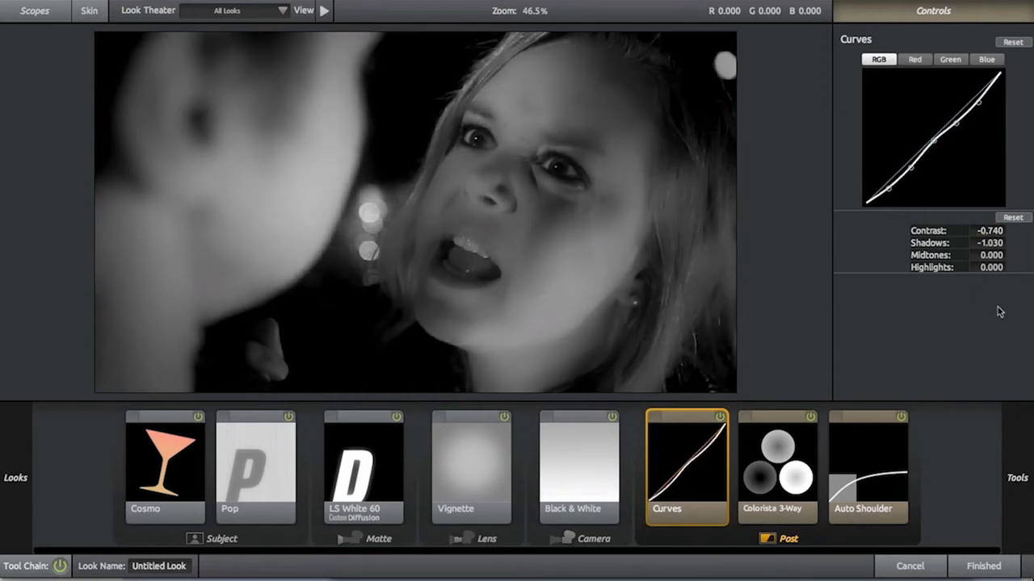
mouse_move(992, 267)
left_mouse_down()
mouse_move(979, 267)
mouse_move(1009, 267)
left_mouse_up()
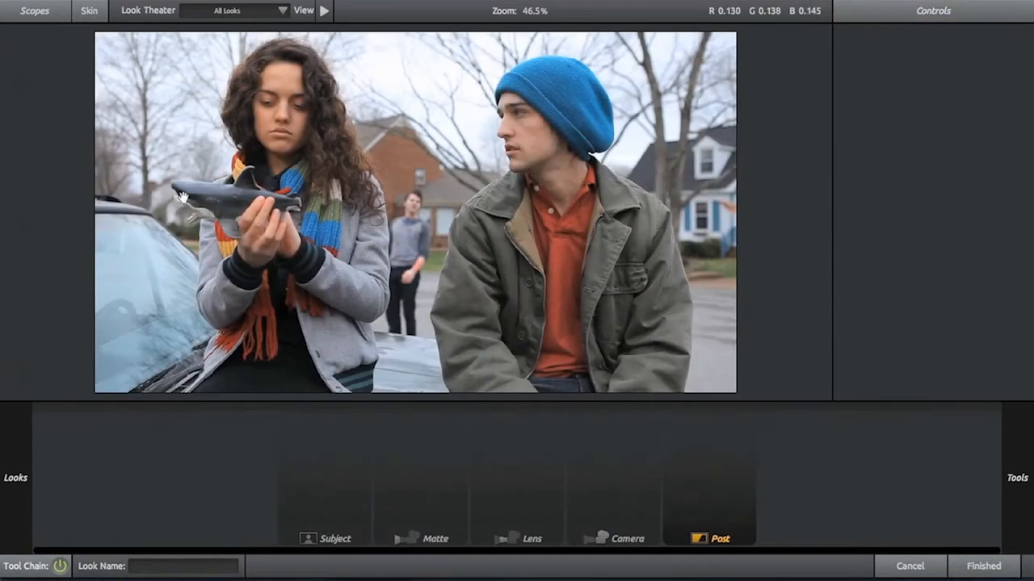
Step: Try the Red Solo look on the outdoor shot of the couple and replace it with Warm Isolation
mouse_move(2, 177)
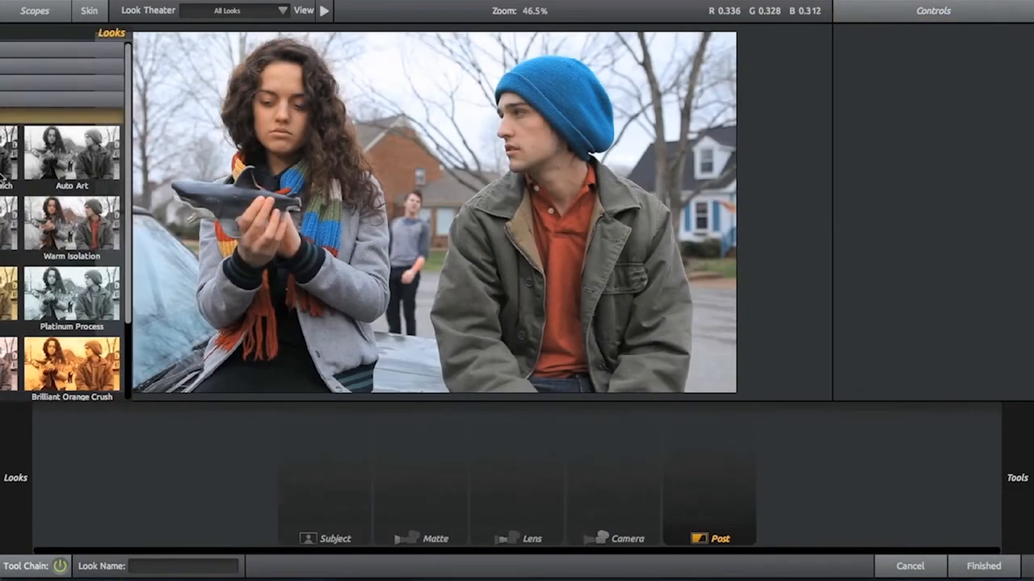
left_click(154, 230)
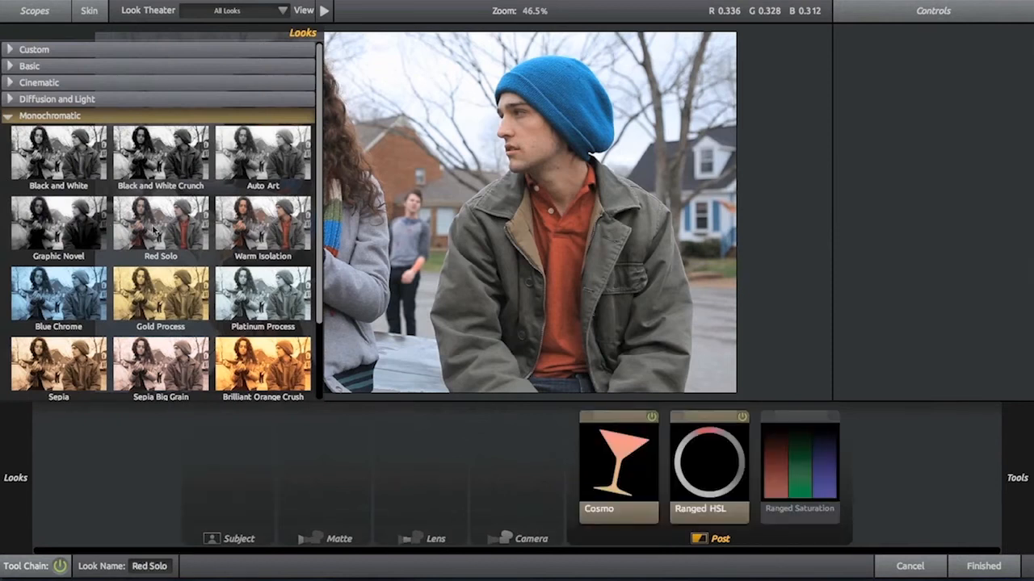
left_click(262, 235)
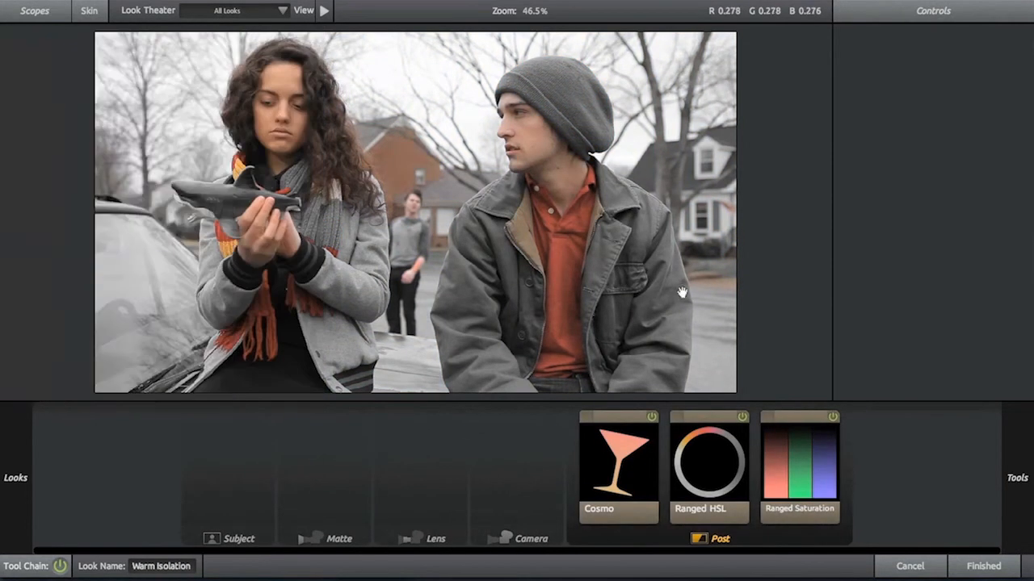
Step: Compare the image with the whole tool chain off and on, and with only Ranged HSL off and on
key("space")
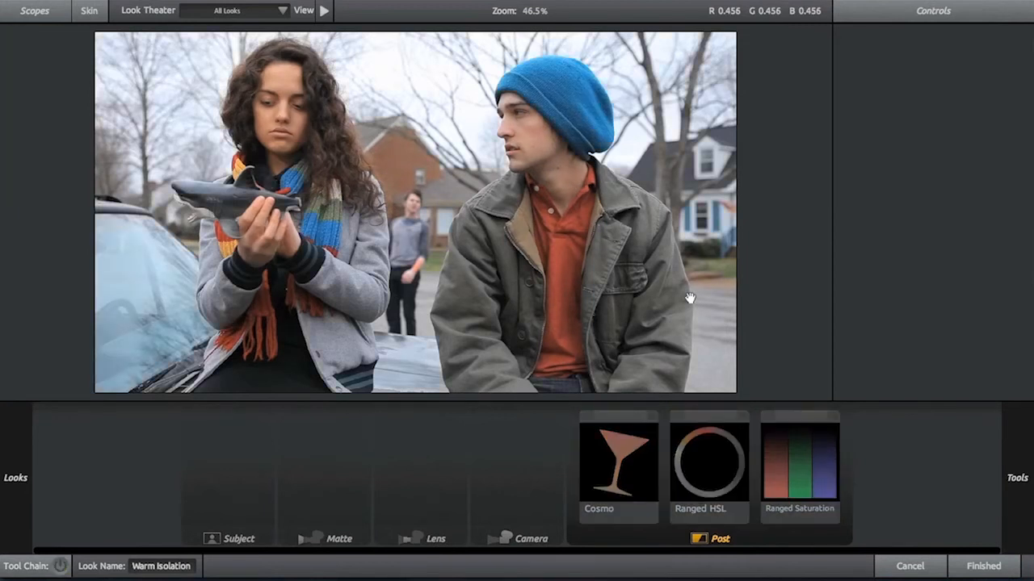
key("space")
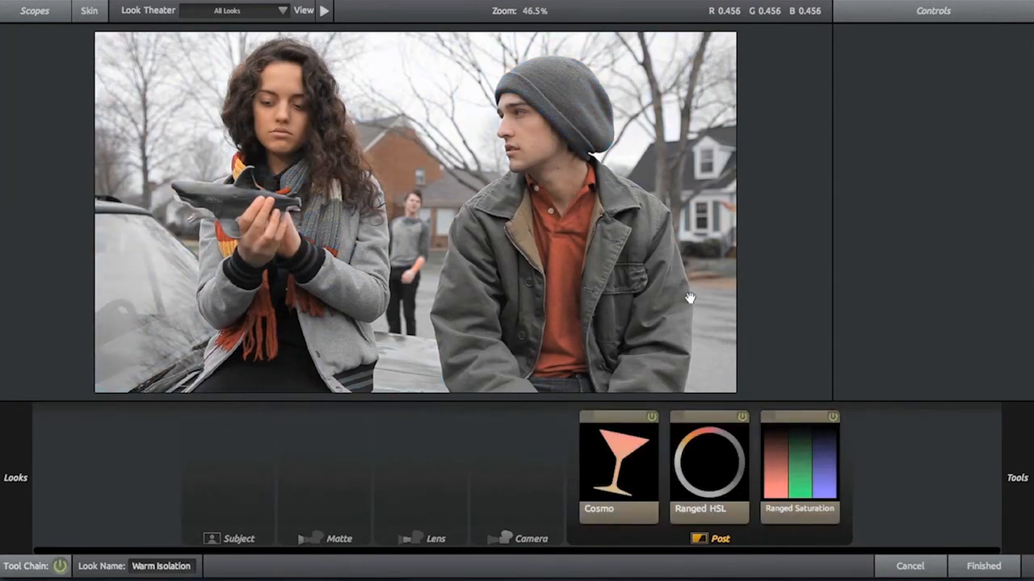
left_click(727, 453)
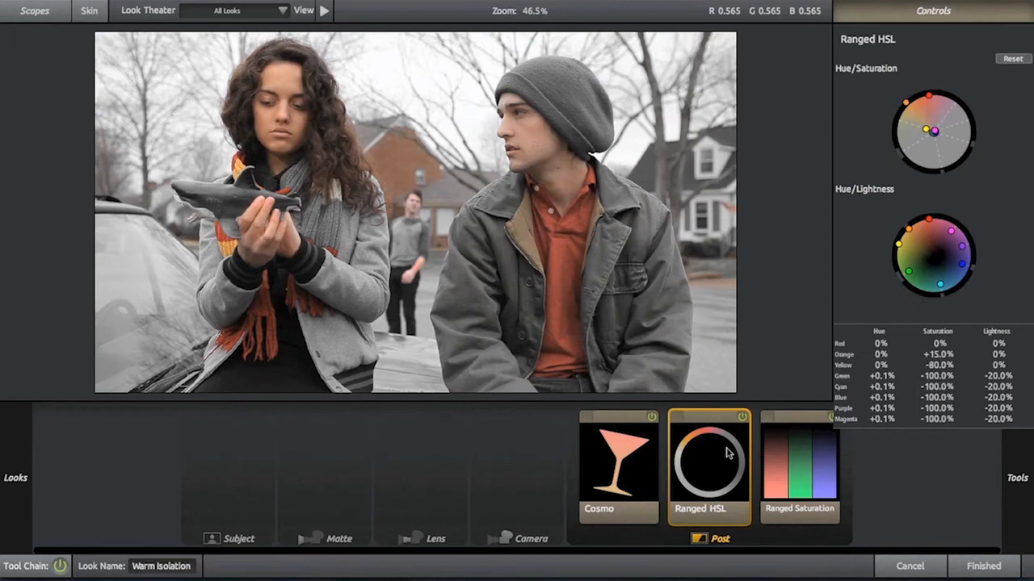
left_click(742, 418)
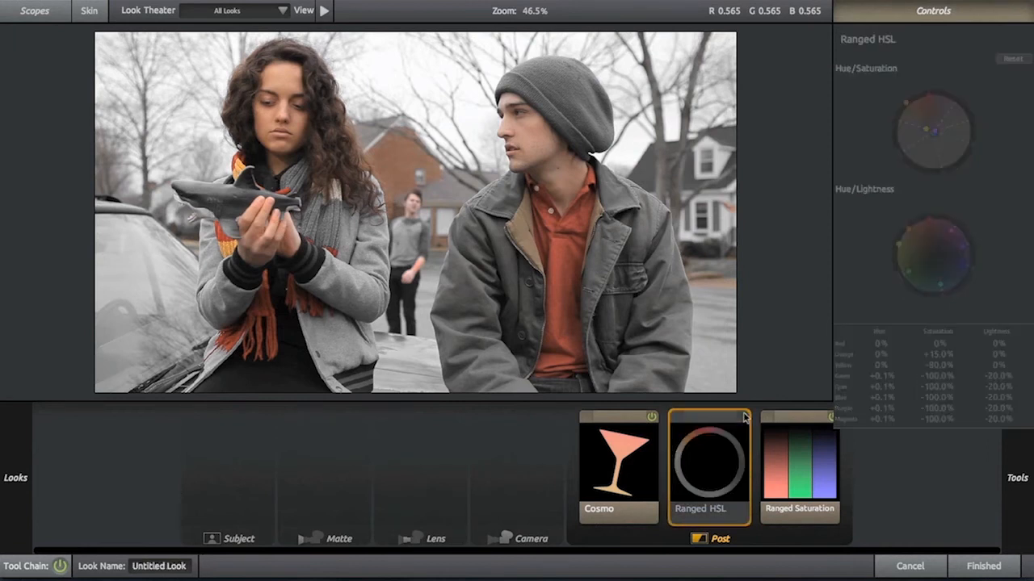
left_click(743, 417)
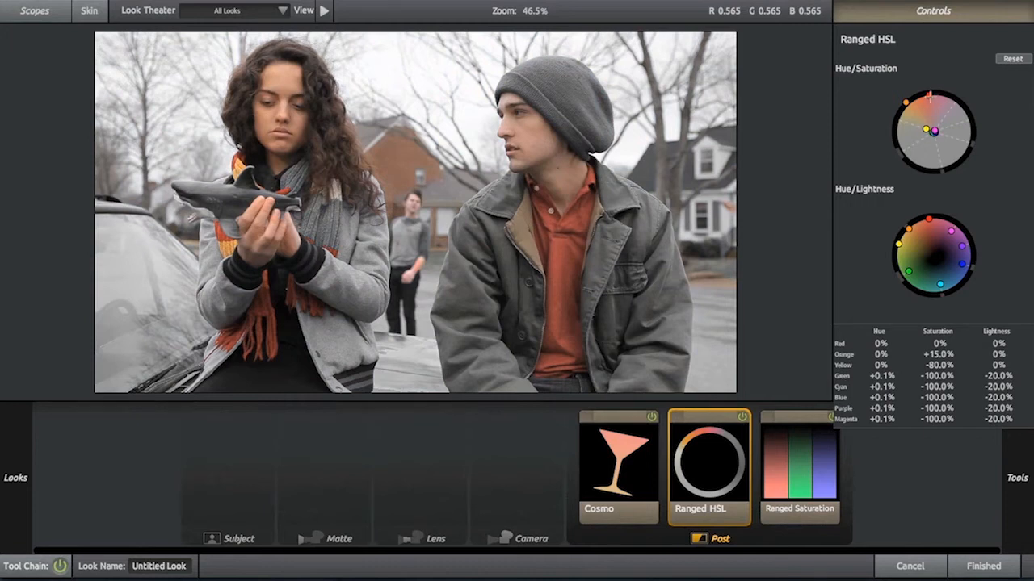
Step: Try desaturating red in Ranged HSL to about -77% and bringing it back, twice, comparing with the original image in between
left_click_drag(928, 96, 930, 120)
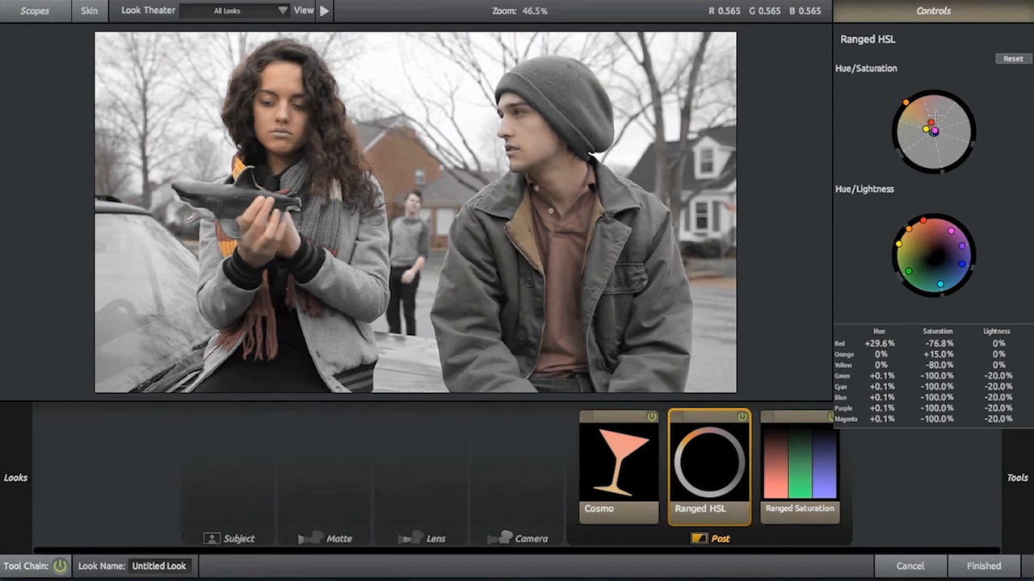
left_click_drag(931, 121, 929, 96)
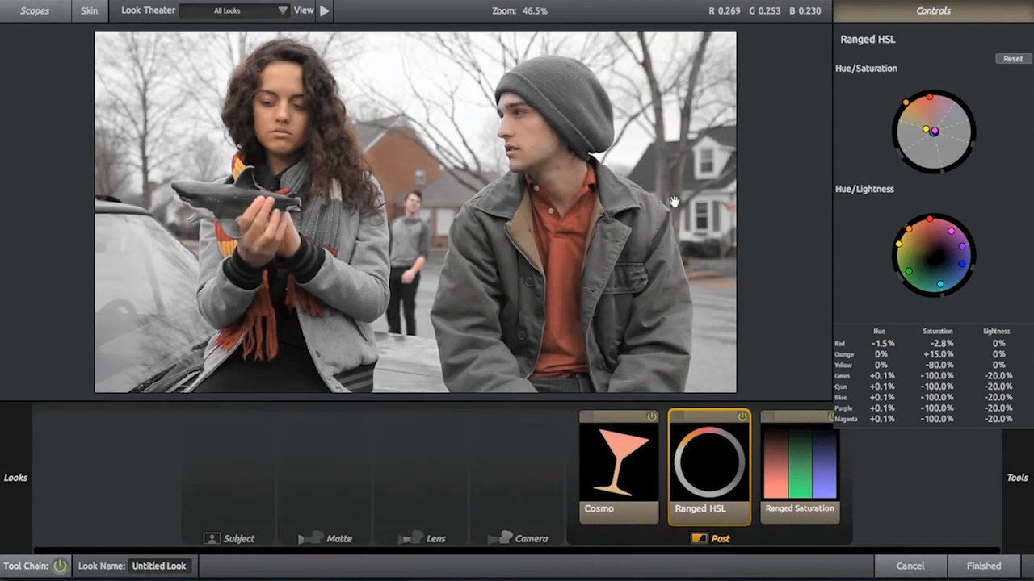
key("space")
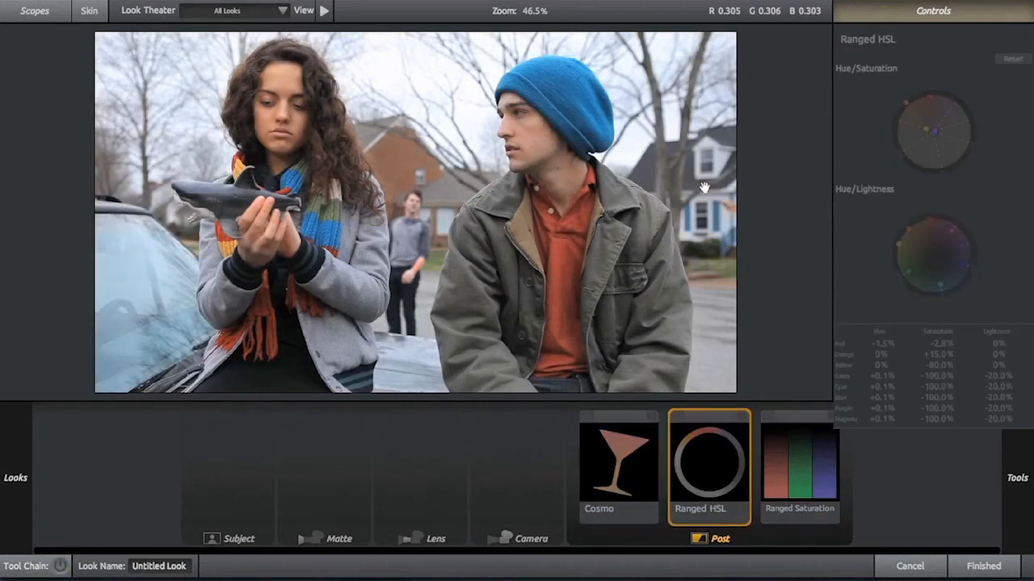
key("space")
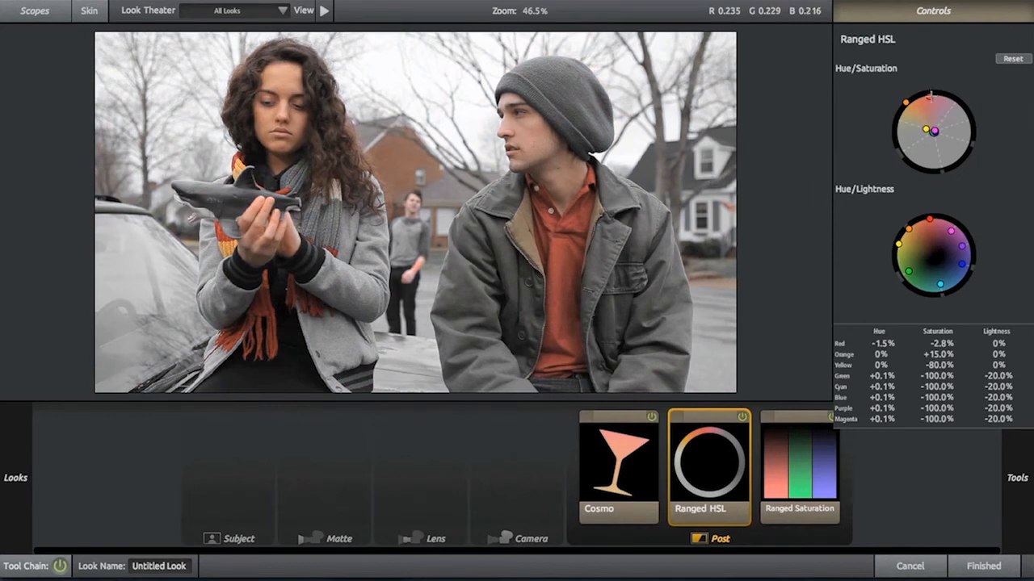
left_click_drag(930, 97, 928, 122)
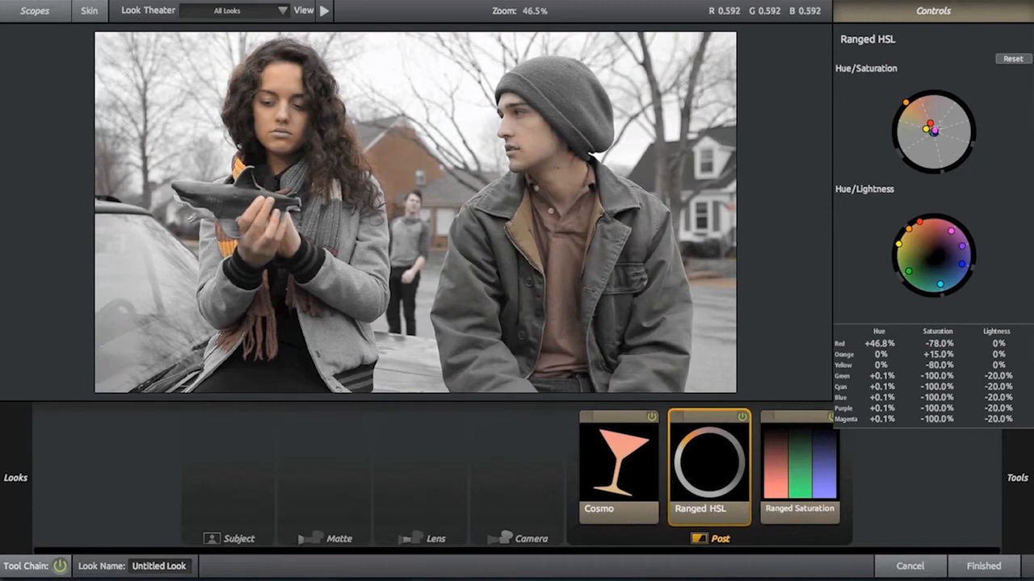
left_click_drag(930, 123, 930, 101)
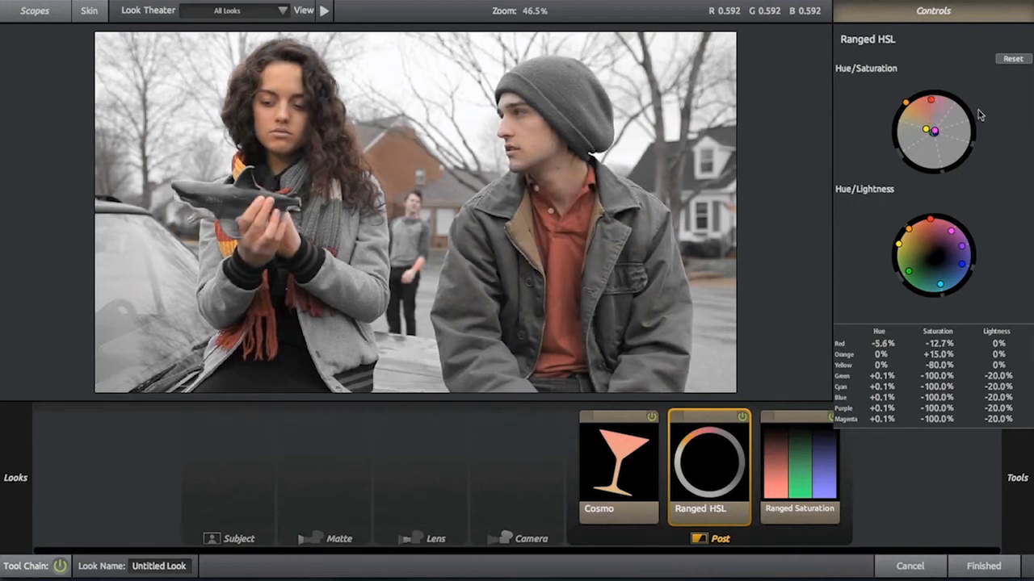
Step: Reset Ranged HSL and desaturate blue to -97.6% with hue +48.7%, and purple to -75.9% with hue +99.8%
left_click(1015, 59)
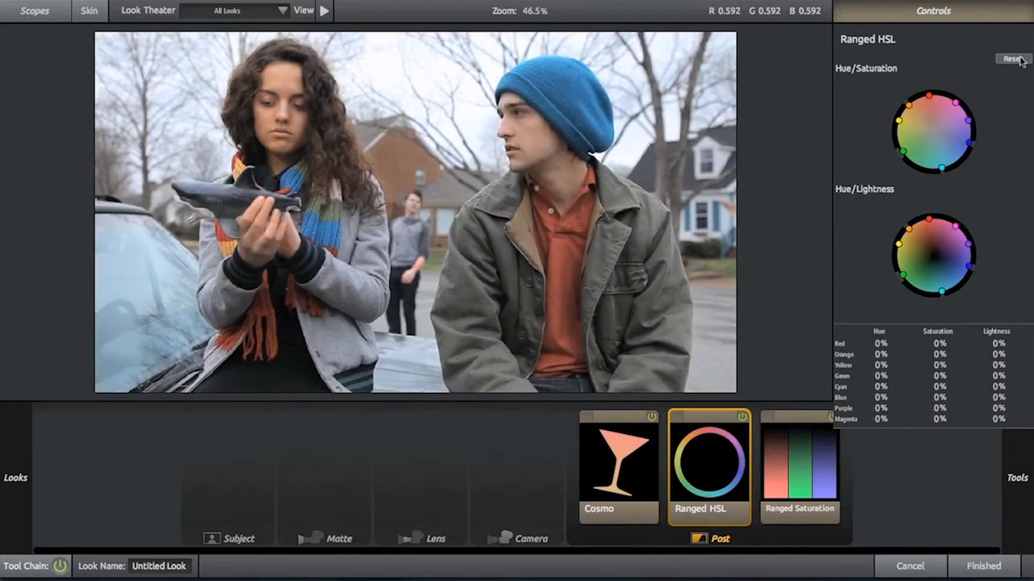
left_click_drag(969, 142, 939, 125)
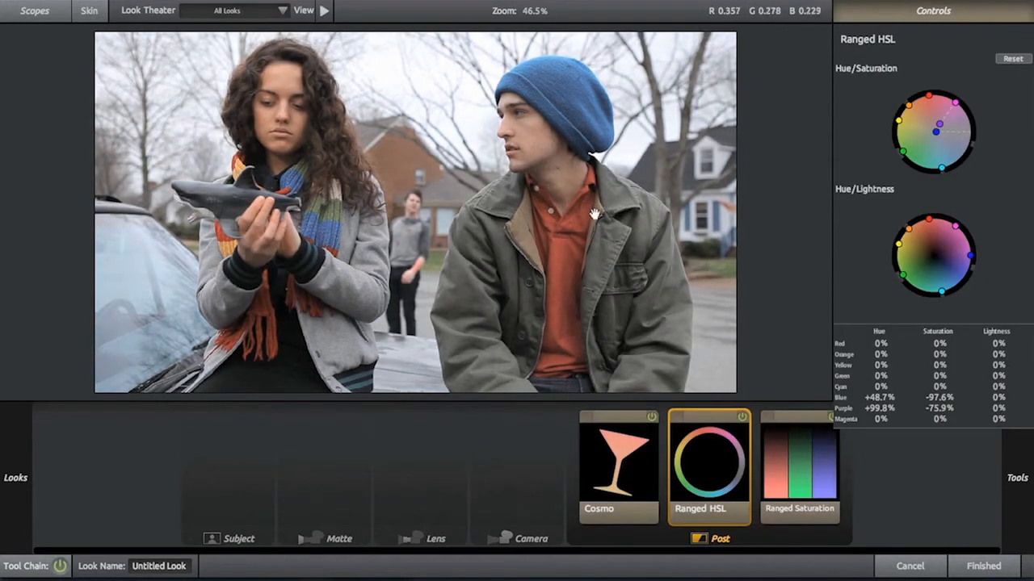
Step: Apply the Red Solo look from the Monochromatic category
mouse_move(2, 208)
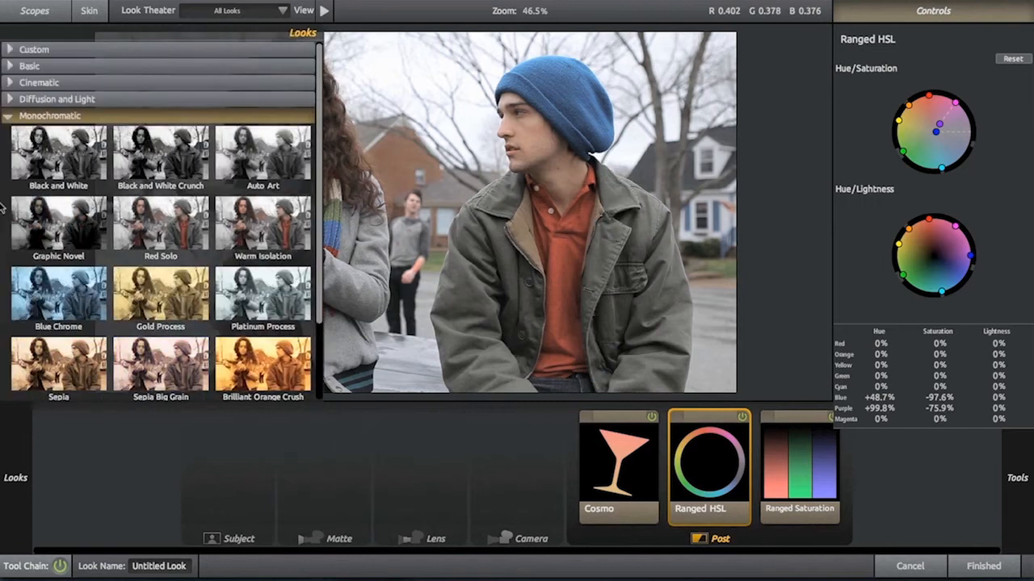
left_click(166, 227)
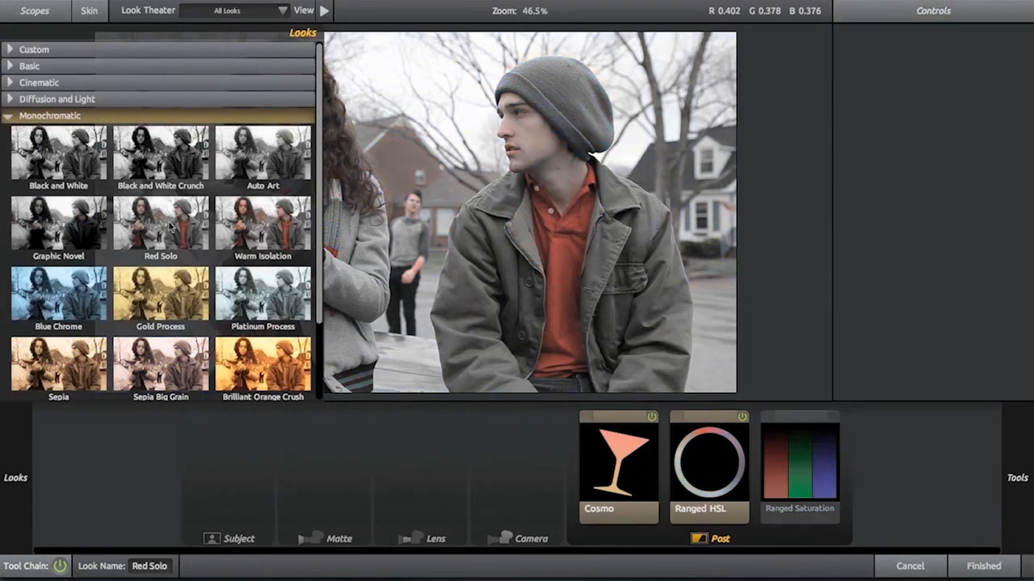
Step: Examine the Ranged HSL settings of the Red Solo look and compare the image with the original
left_click(716, 474)
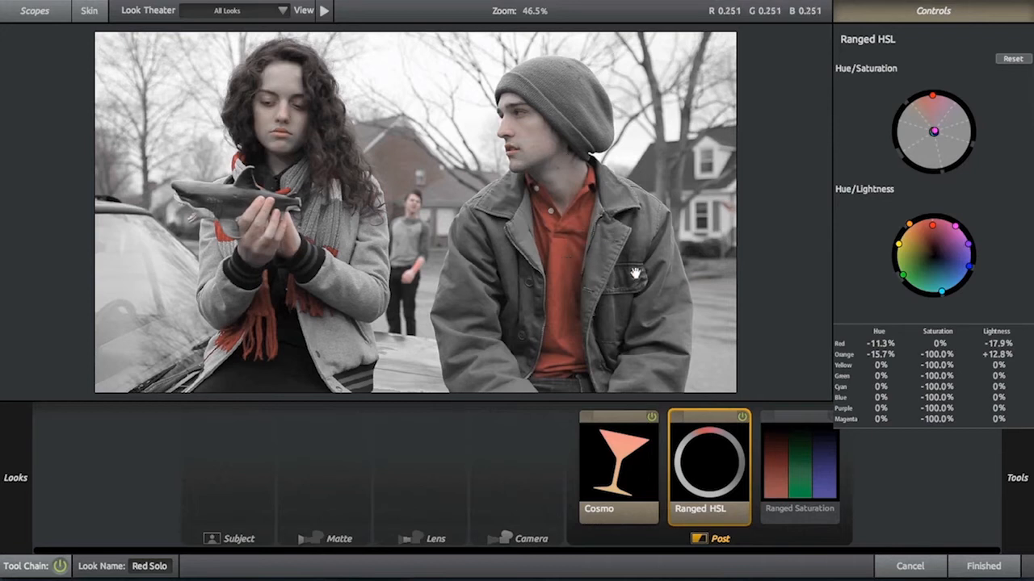
key("backslash")
key("backslash")
Step: Try the Monochromatic looks Blue Chrome and Gold Process on the shot, ending with Platinum Process
mouse_move(2, 267)
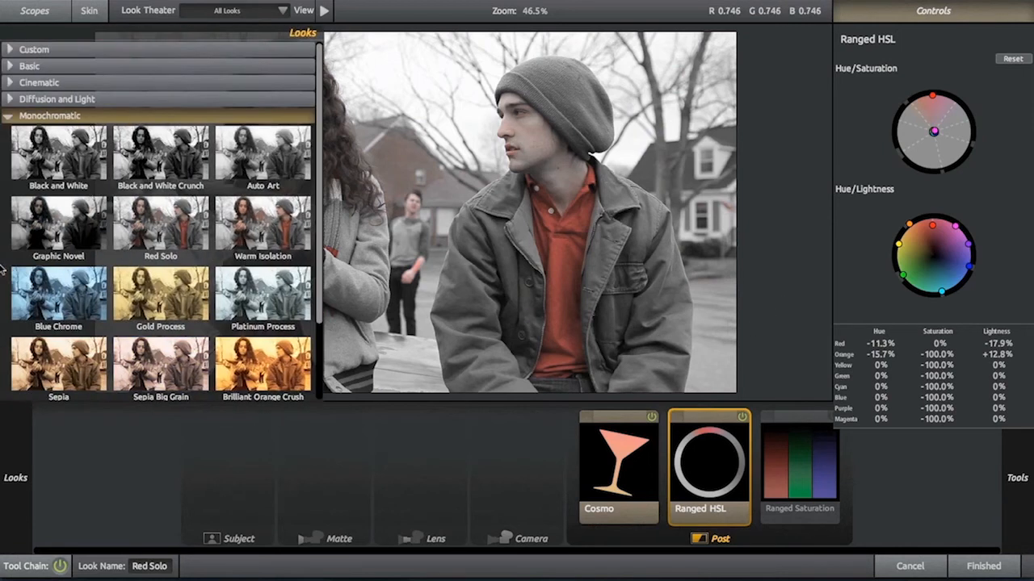
scroll(62, 298, "down", 3)
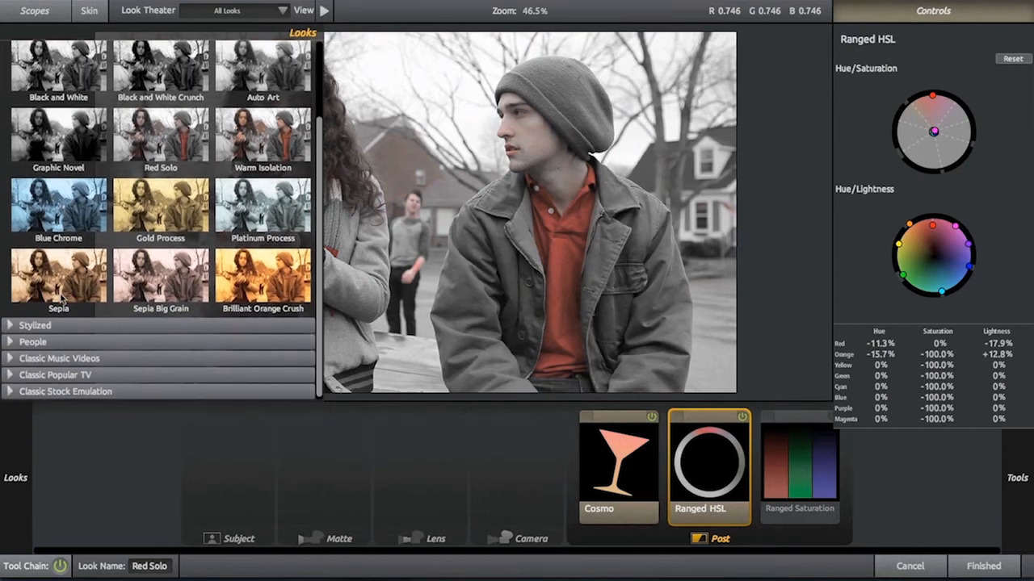
left_click(67, 230)
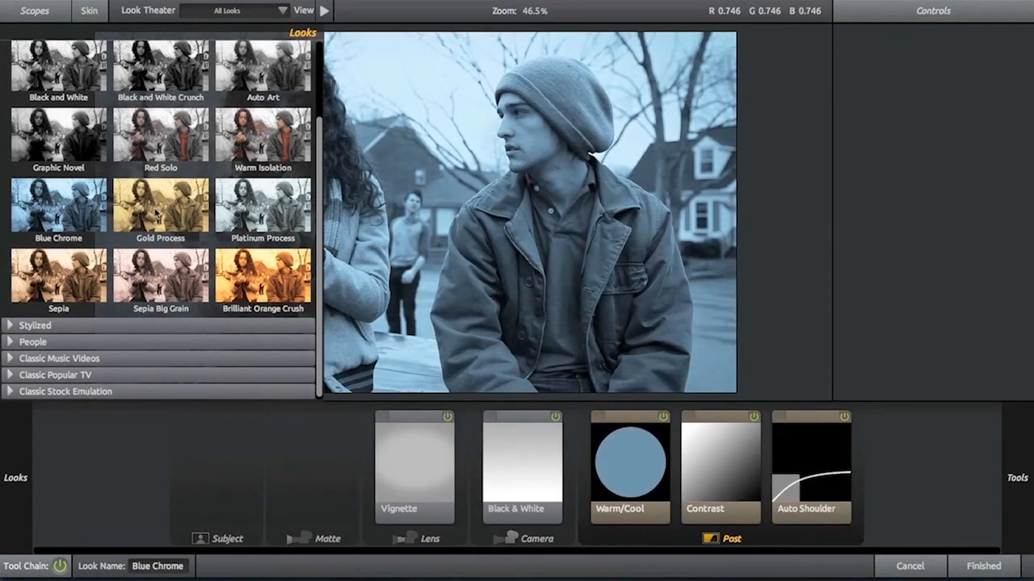
left_click(158, 213)
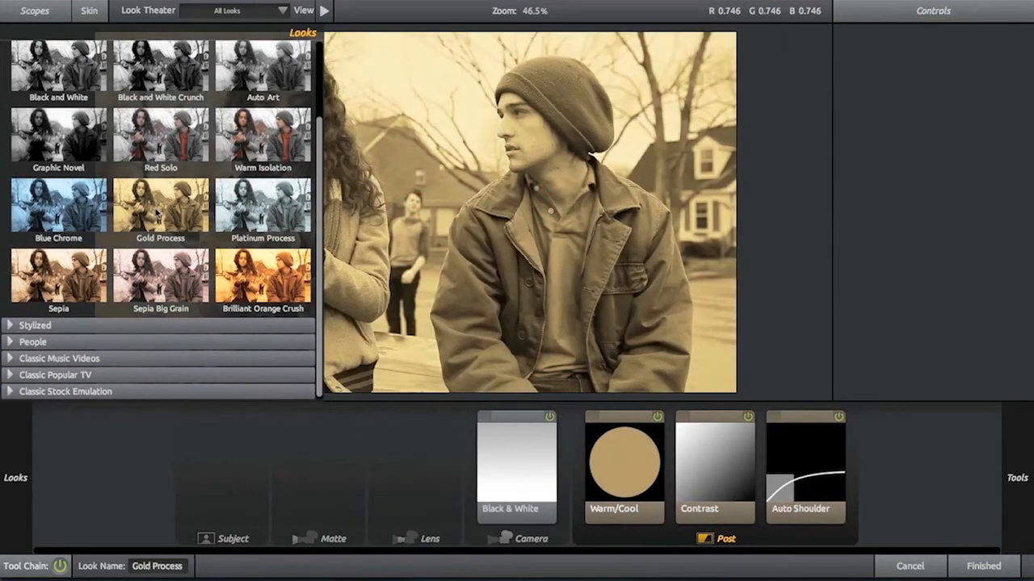
left_click(274, 212)
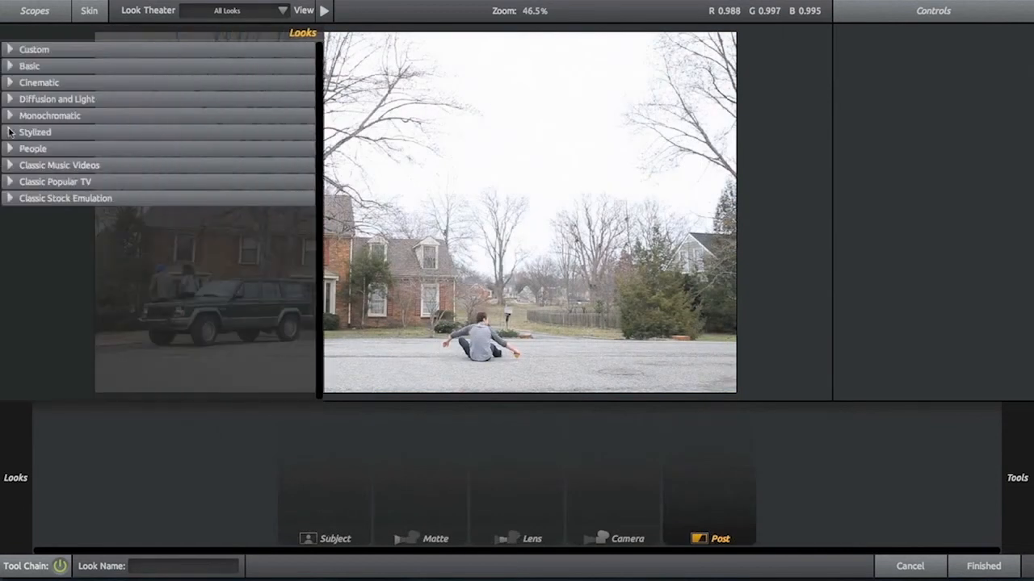
Step: Open the Stylized category and try the Basic Grunge, Streetlight and Days of Night looks on the street shot
left_click(7, 132)
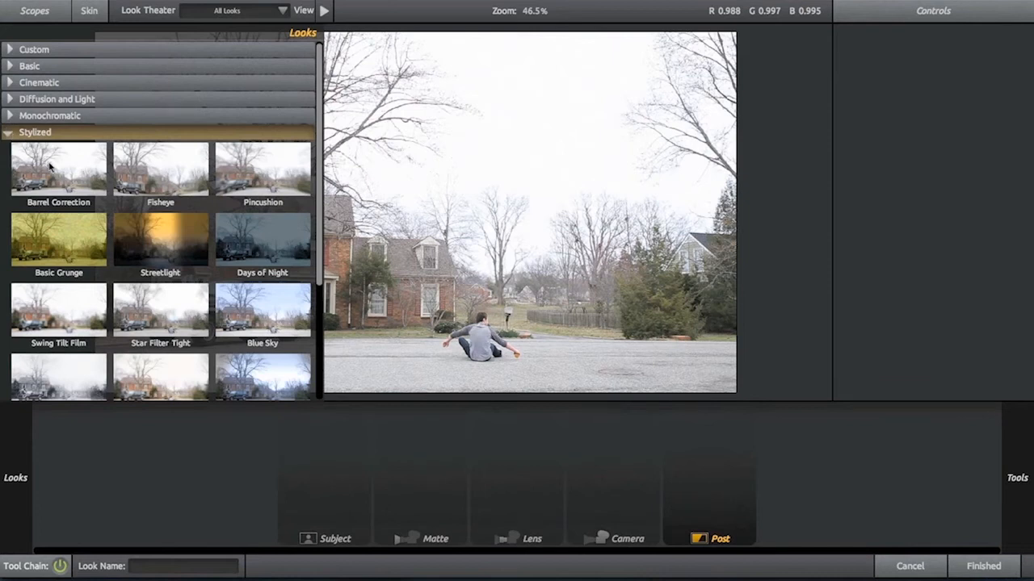
left_click(49, 238)
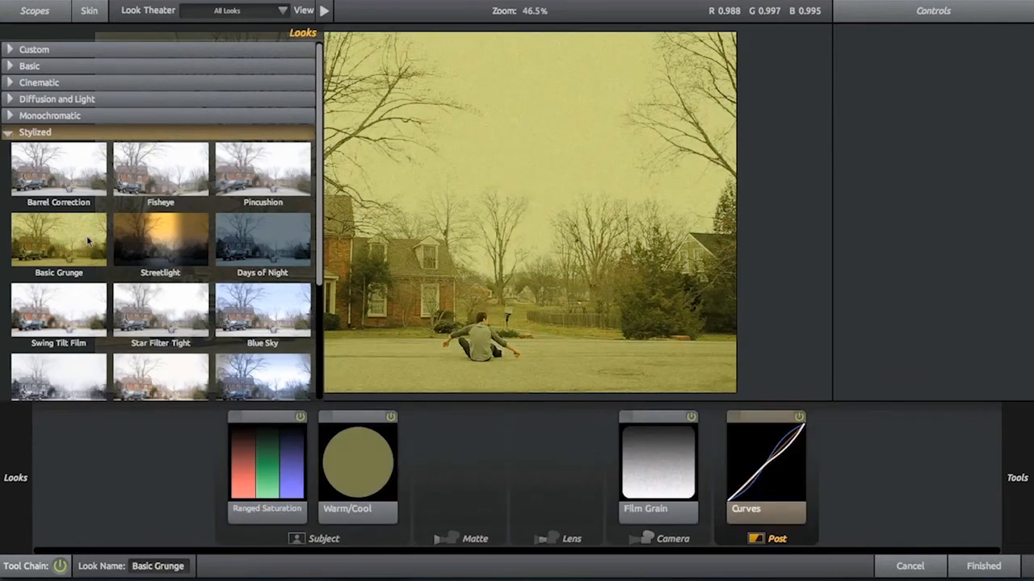
left_click(135, 244)
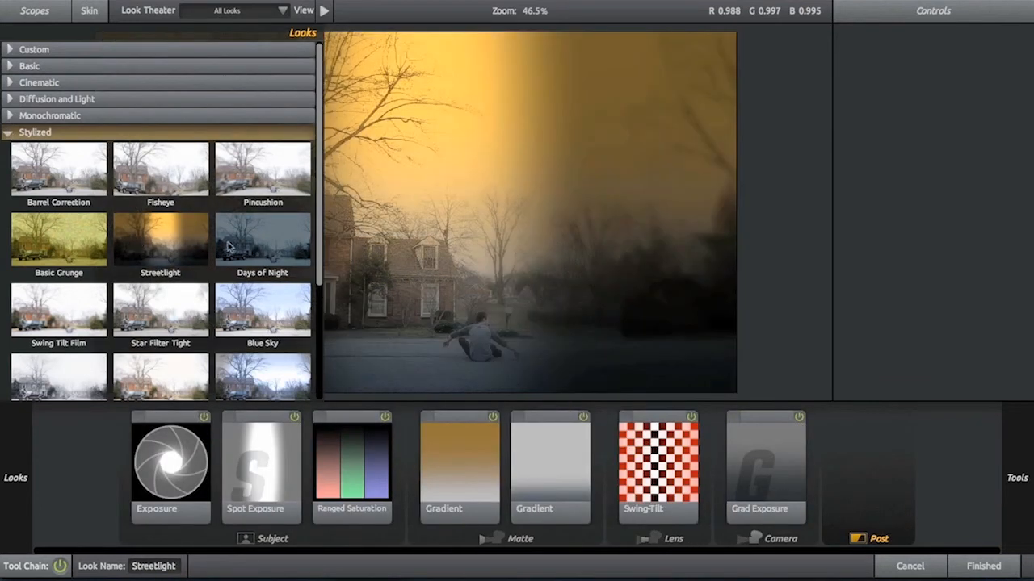
left_click(268, 254)
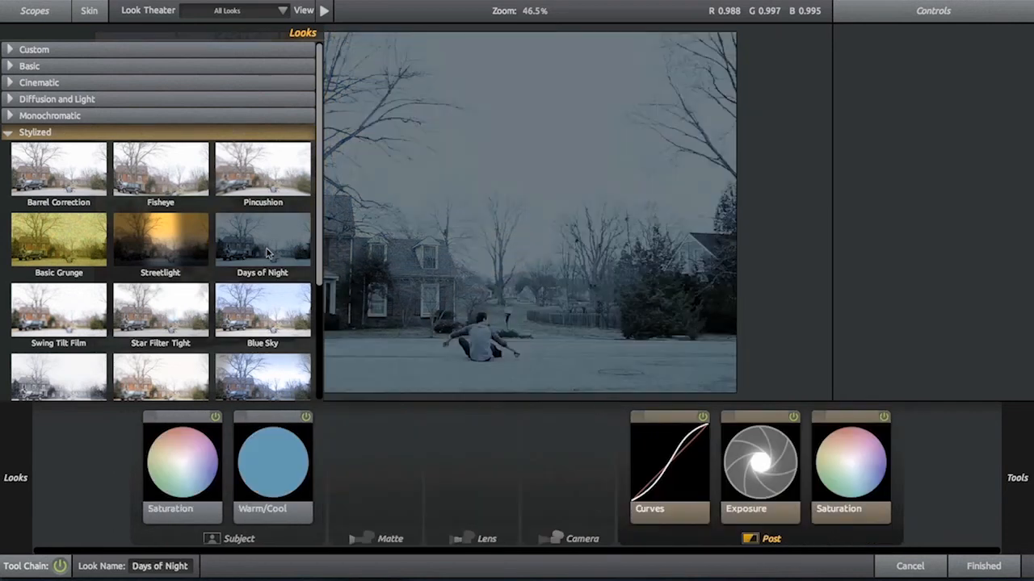
Step: Try the Stylized looks Grad Sunset, Grad Deep Blue and Benumbed on the street shot
scroll(268, 253, "down", 5)
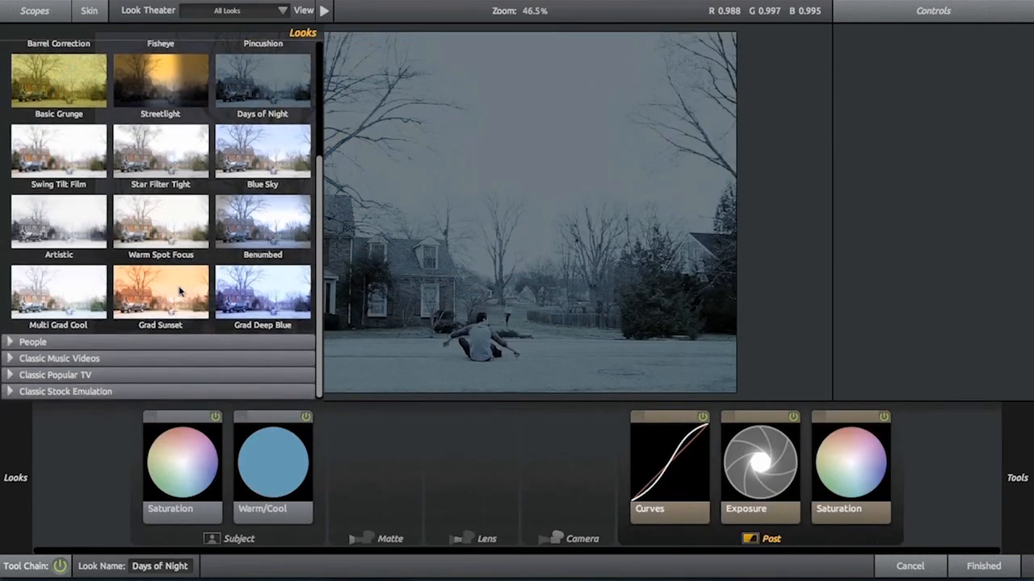
left_click(181, 292)
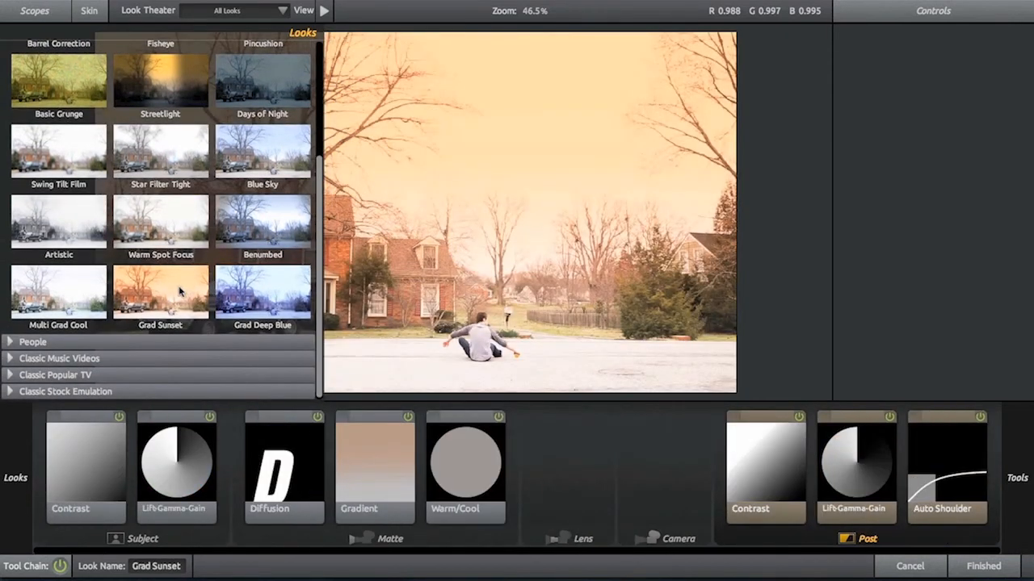
left_click(269, 292)
left_click(275, 232)
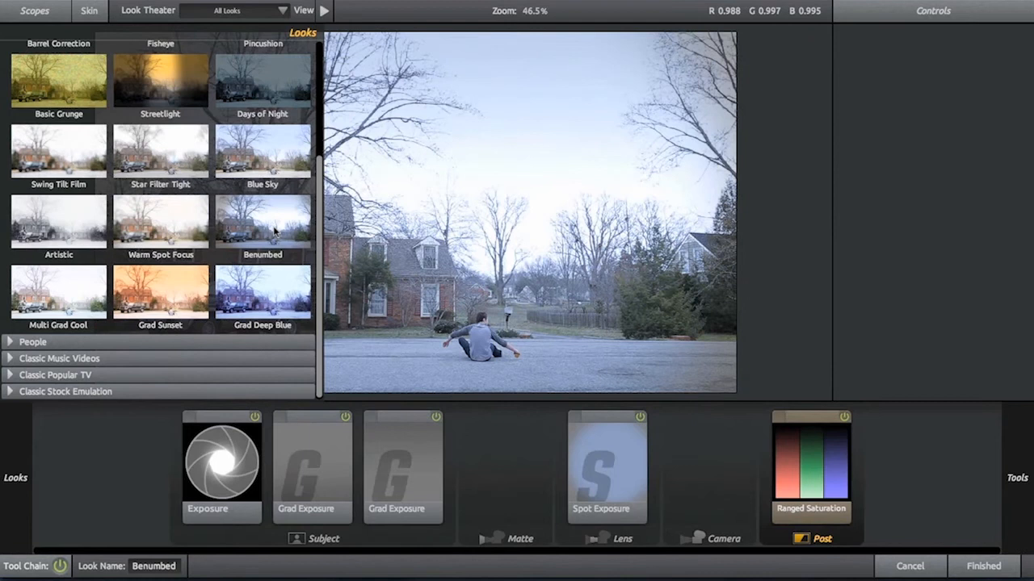
Step: Apply the Barrel Correction look and adjust its Lens Distortion tool to about +0.8% distortion
scroll(273, 209, "up", 3)
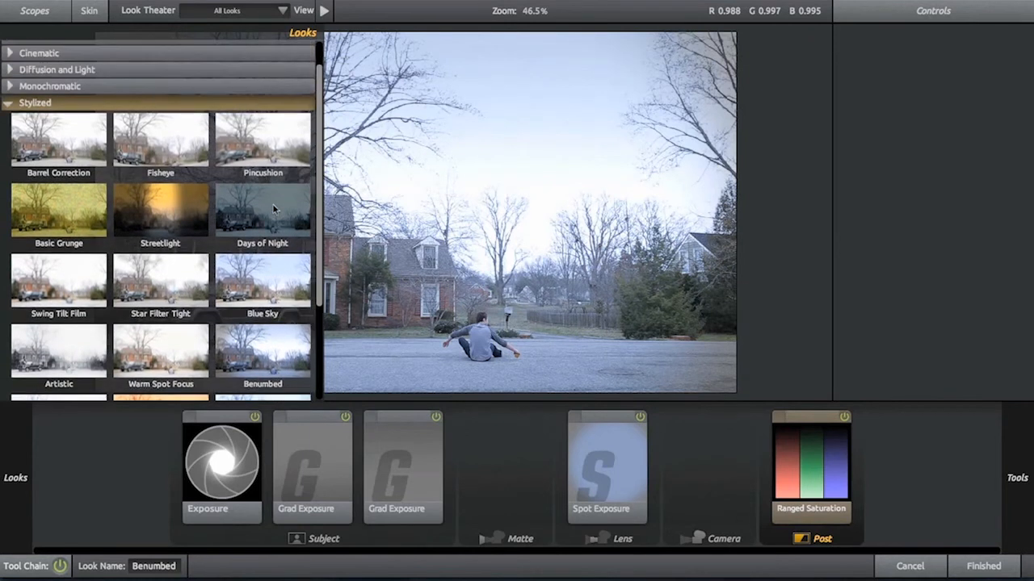
left_click(91, 160)
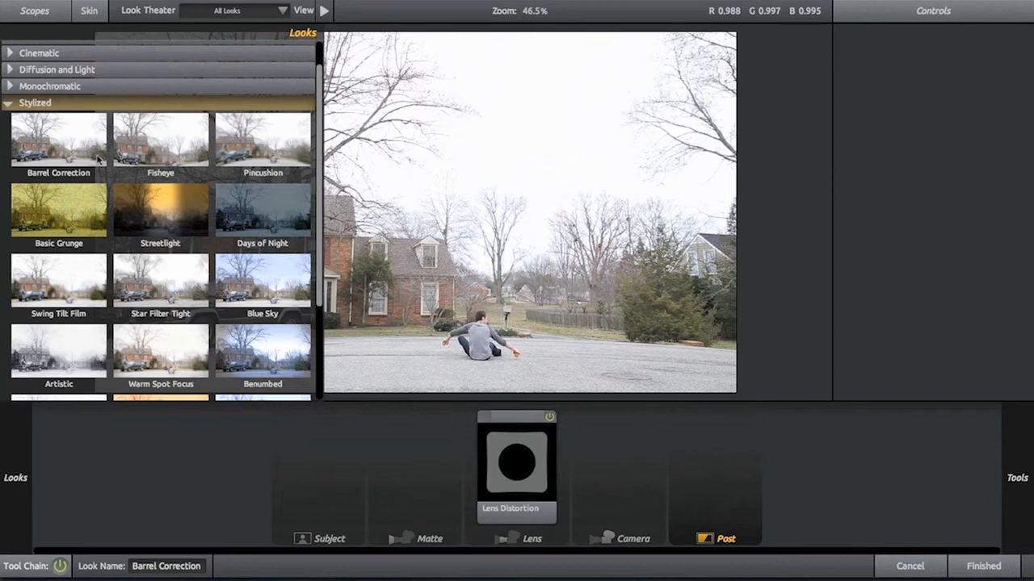
left_click(529, 450)
mouse_move(503, 216)
left_mouse_down()
mouse_move(582, 211)
mouse_move(506, 204)
left_mouse_up()
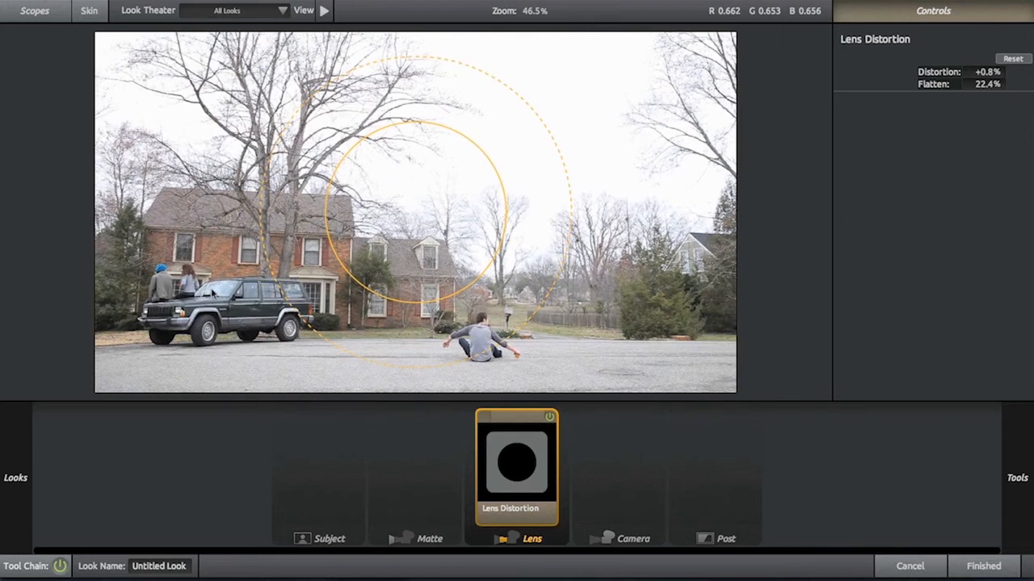
Step: Apply the Pincushion look and compare the image with its Edge Softness tool off and on
mouse_move(11, 270)
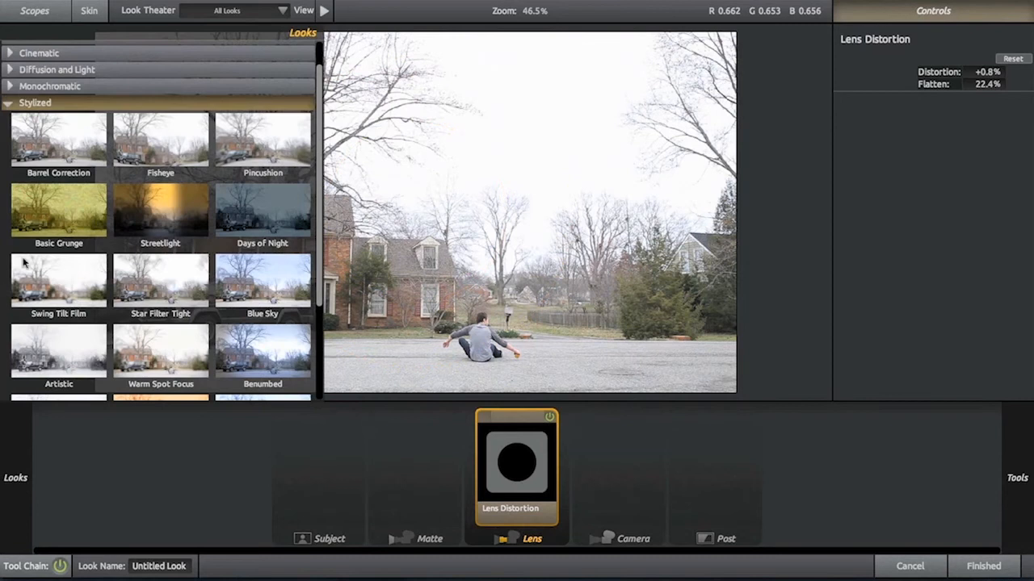
left_click(248, 143)
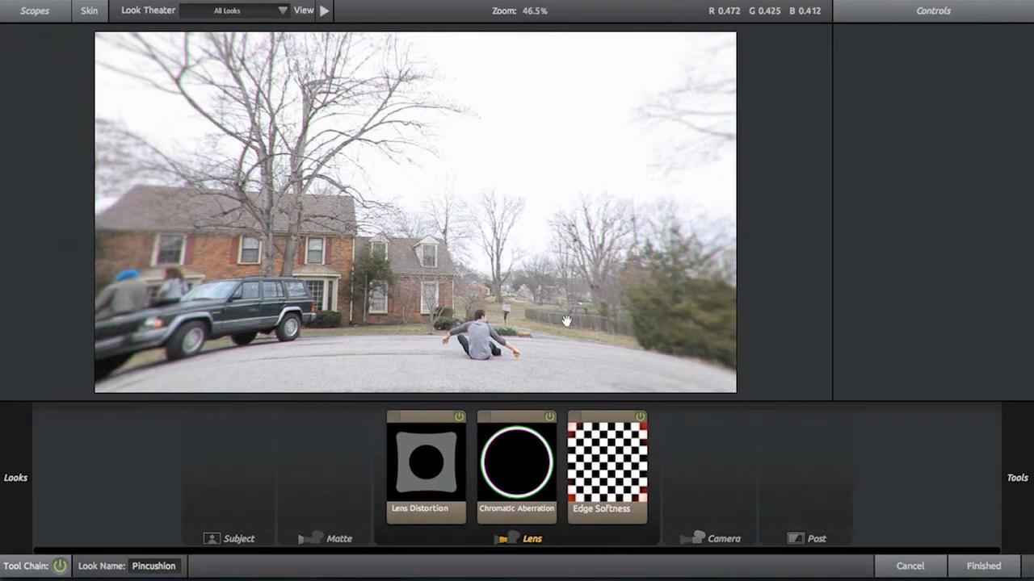
left_click(641, 418)
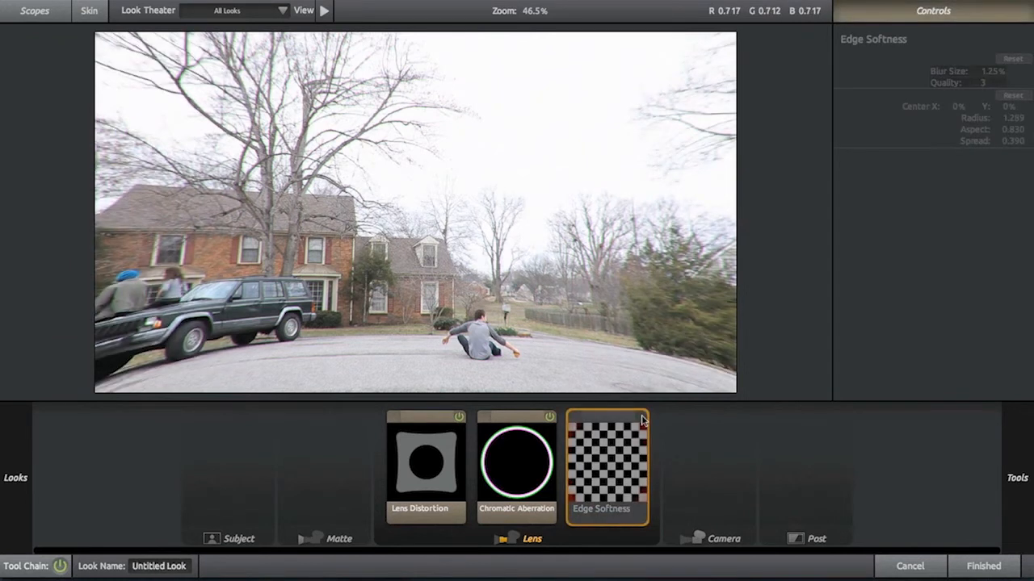
Step: Compare the Pincushion look with Chromatic Aberration off and on, checking the colour fringes on the tree branches up close
left_click(552, 422)
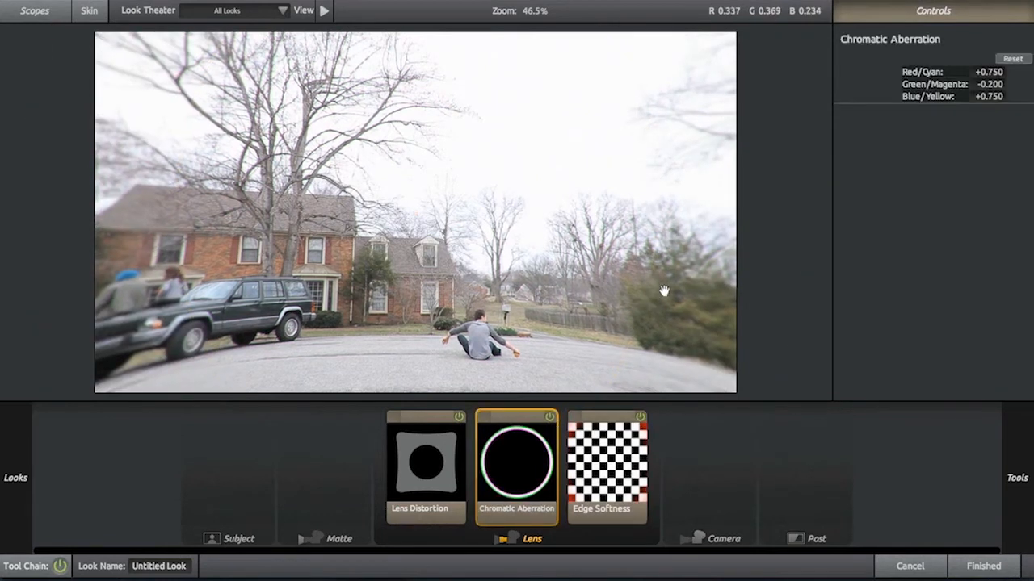
scroll(665, 285, "up", 6)
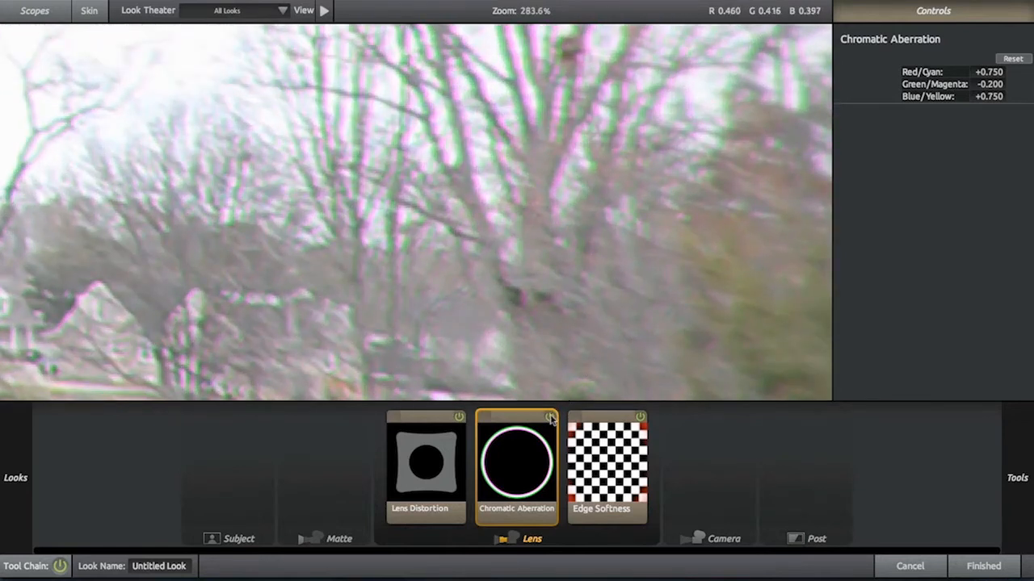
left_click(550, 417)
left_click(550, 418)
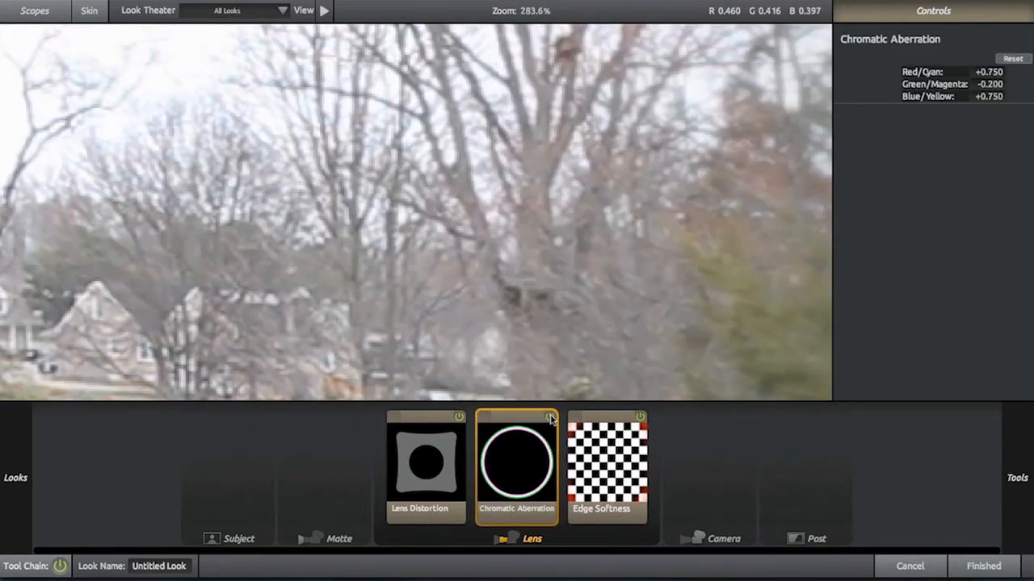
scroll(583, 303, "down", 1)
scroll(583, 303, "down", 10)
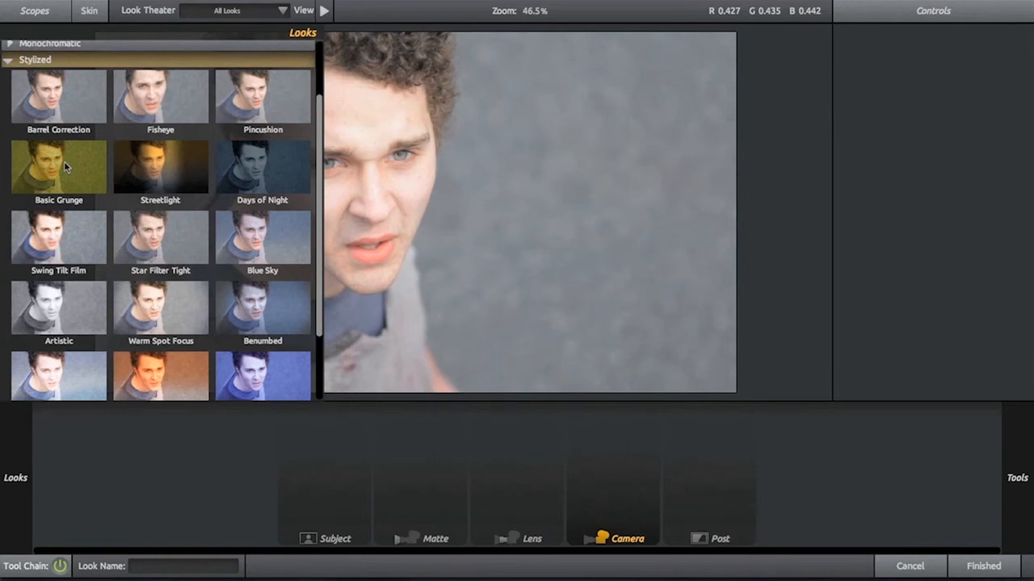
Step: Apply the Swing Tilt Film look to the close-up shot and compare it with the Swing-Tilt tool off and on
left_click(59, 232)
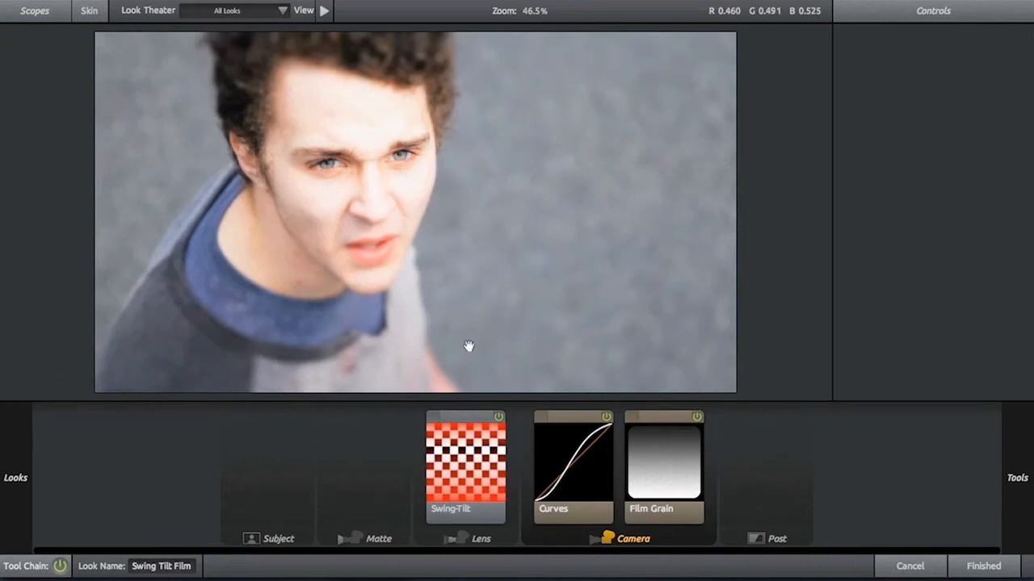
left_click(499, 418)
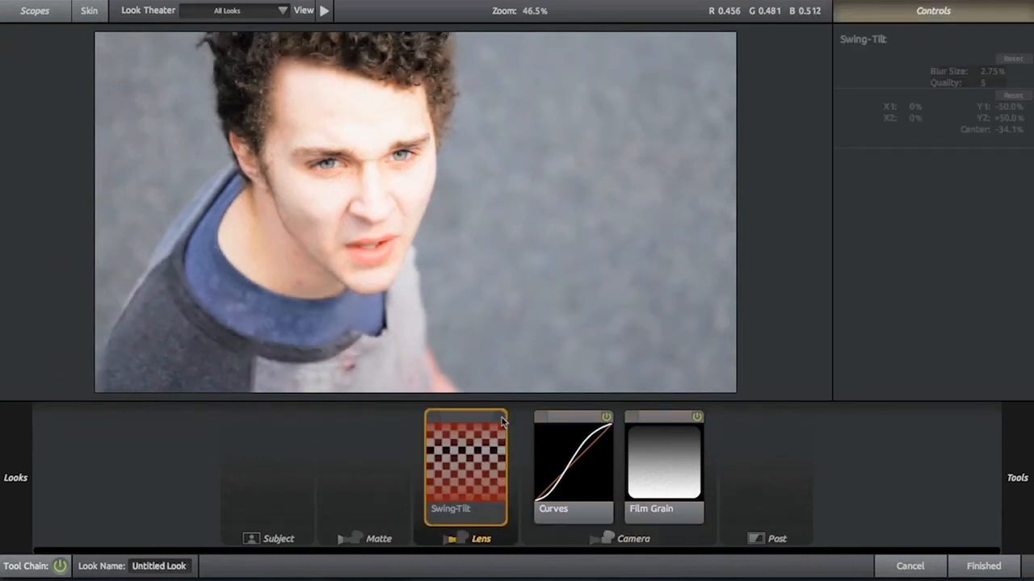
left_click(499, 418)
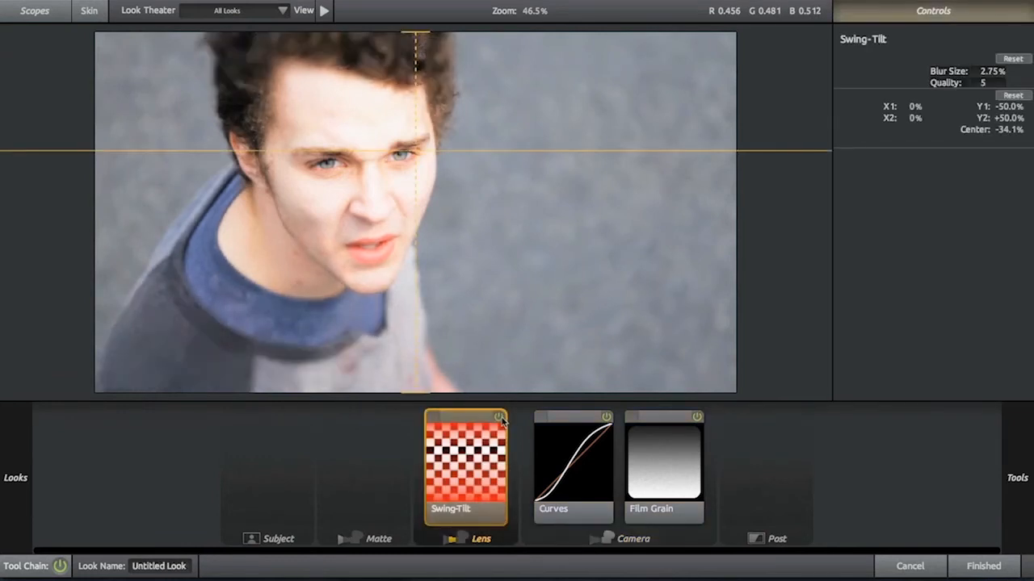
Step: Try the Basic Grunge and Days of Night looks on the close-up shot, ending with Streetlight
mouse_move(2, 231)
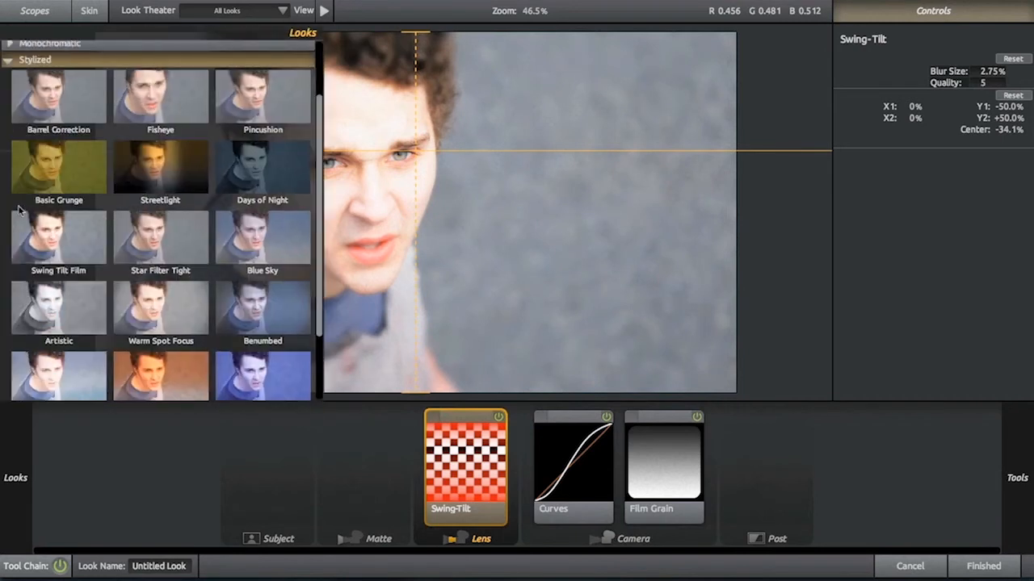
left_click(58, 182)
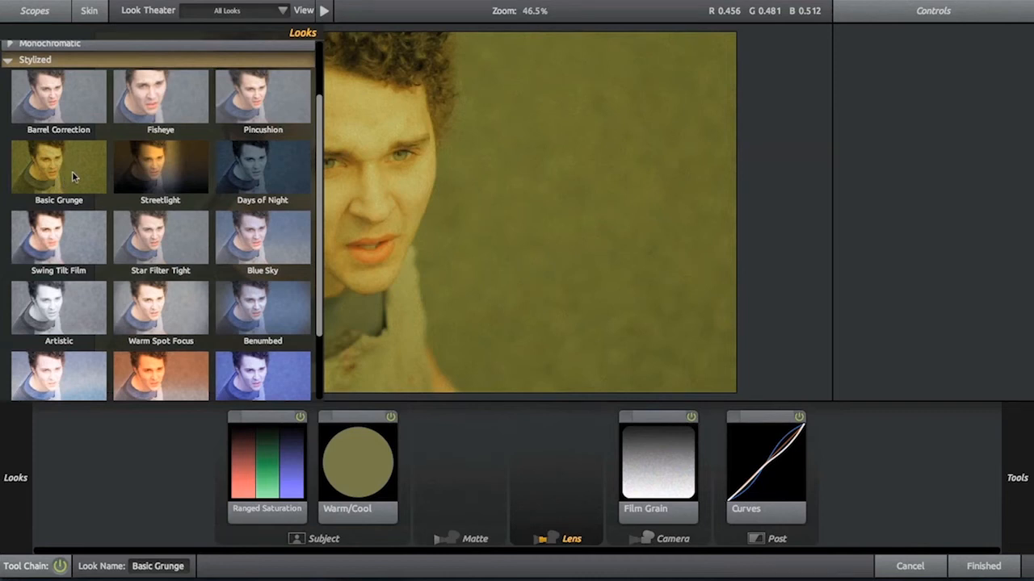
left_click(241, 175)
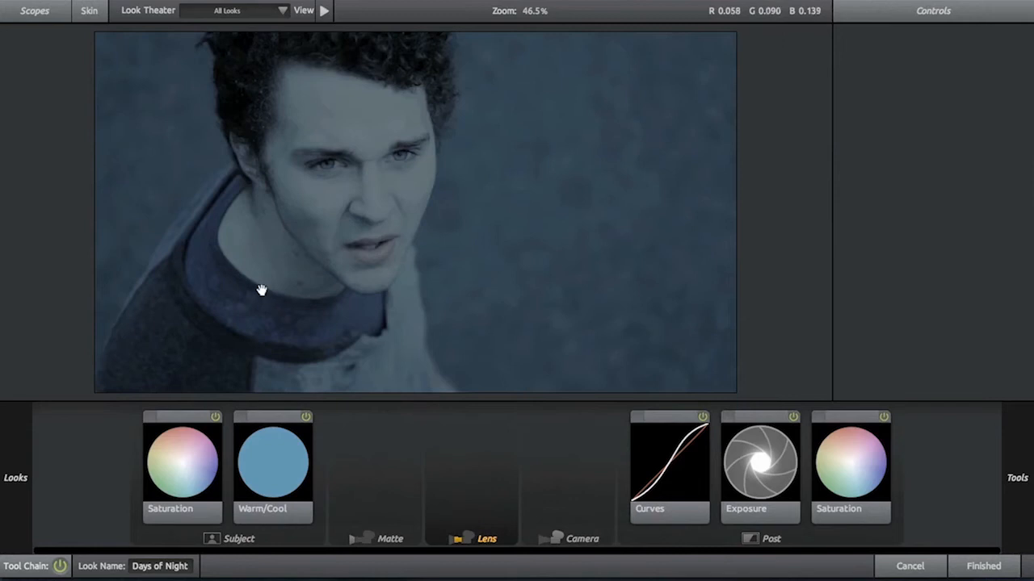
mouse_move(3, 216)
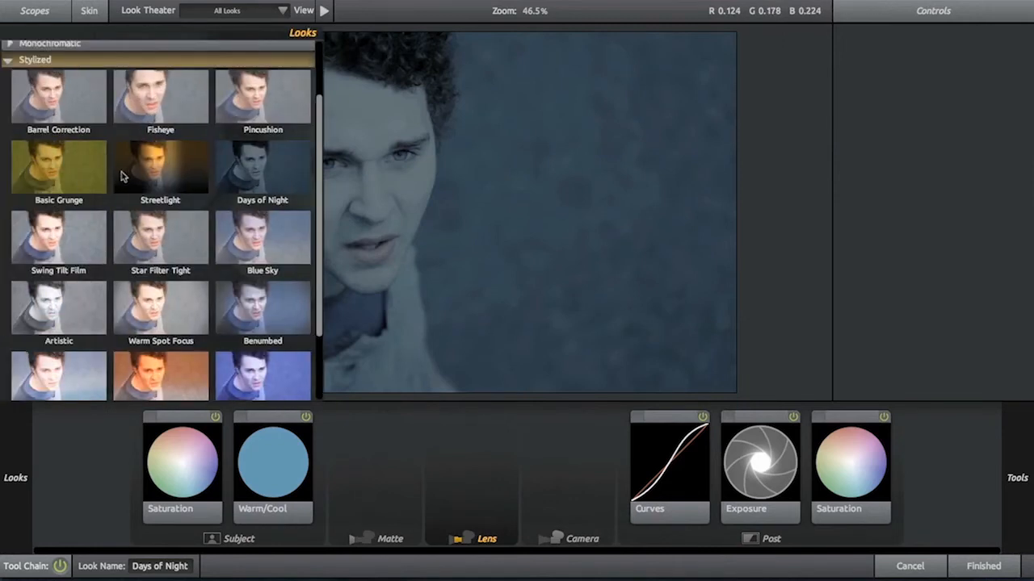
left_click(155, 173)
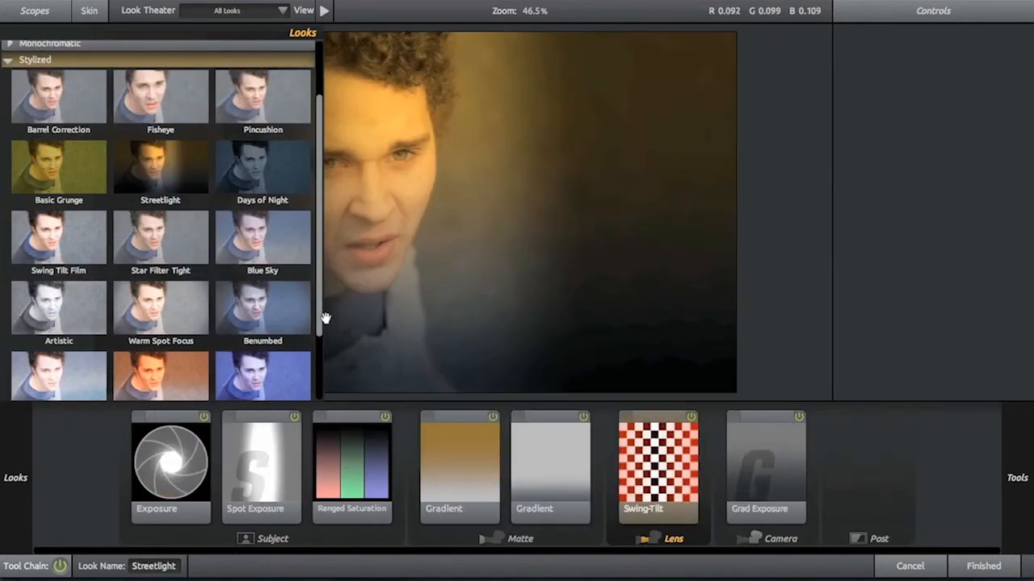
Step: Move the Streetlight look's Spot Exposure over the man's face, centred at X -10.9% and Y -26.6%
left_click(267, 450)
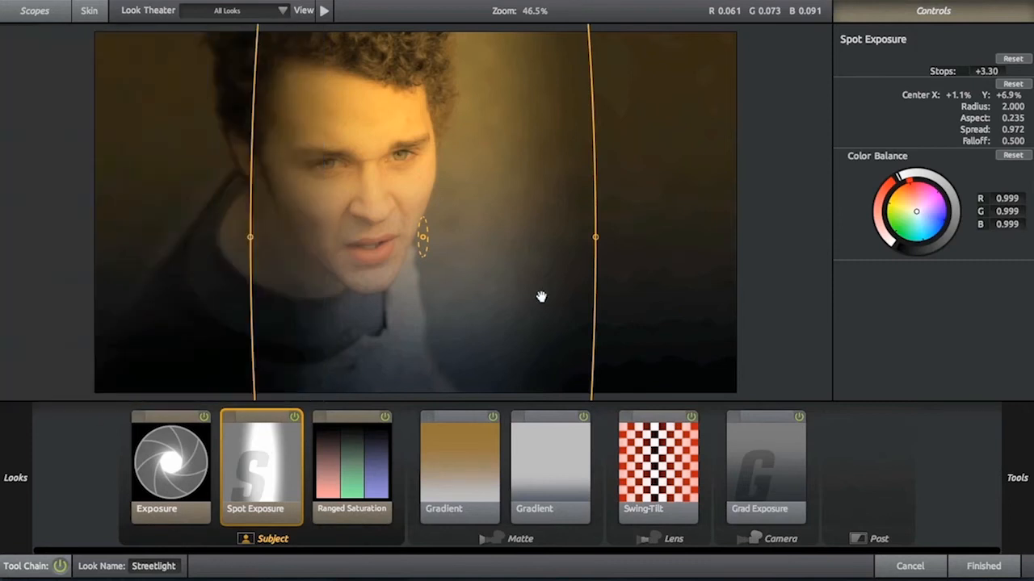
left_click_drag(529, 266, 429, 231)
left_click_drag(423, 219, 420, 214)
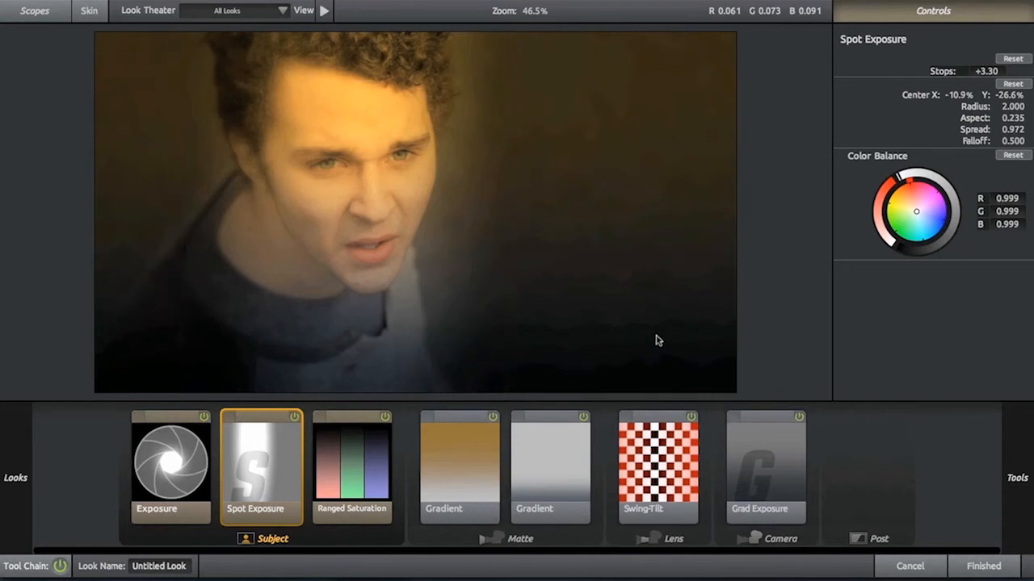
Step: Turn off the Grad Exposure tool in the Streetlight look
left_click(764, 466)
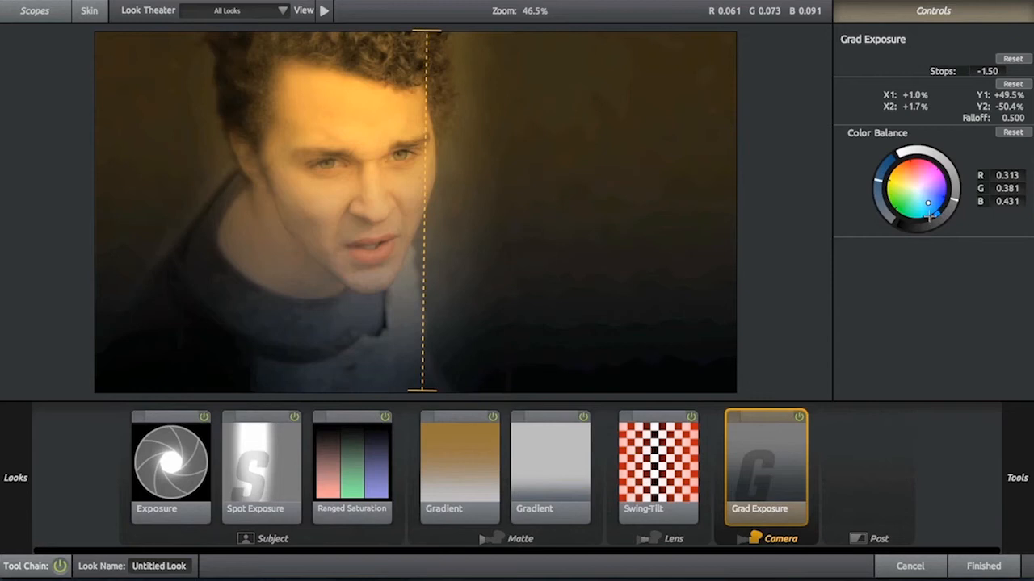
left_click(800, 417)
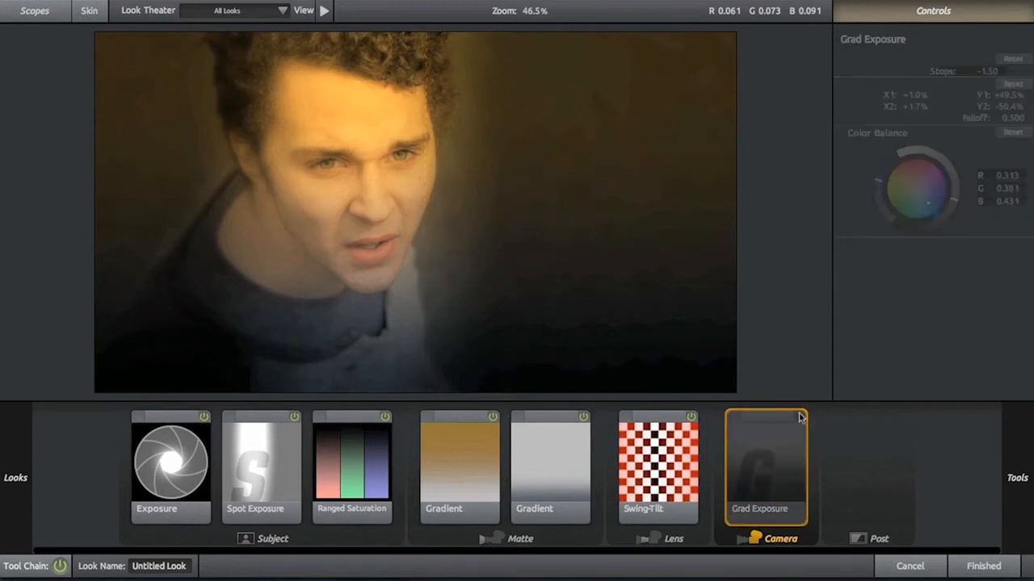
Step: Turn the Streetlight look's Grad Exposure tool back on
left_click(799, 417)
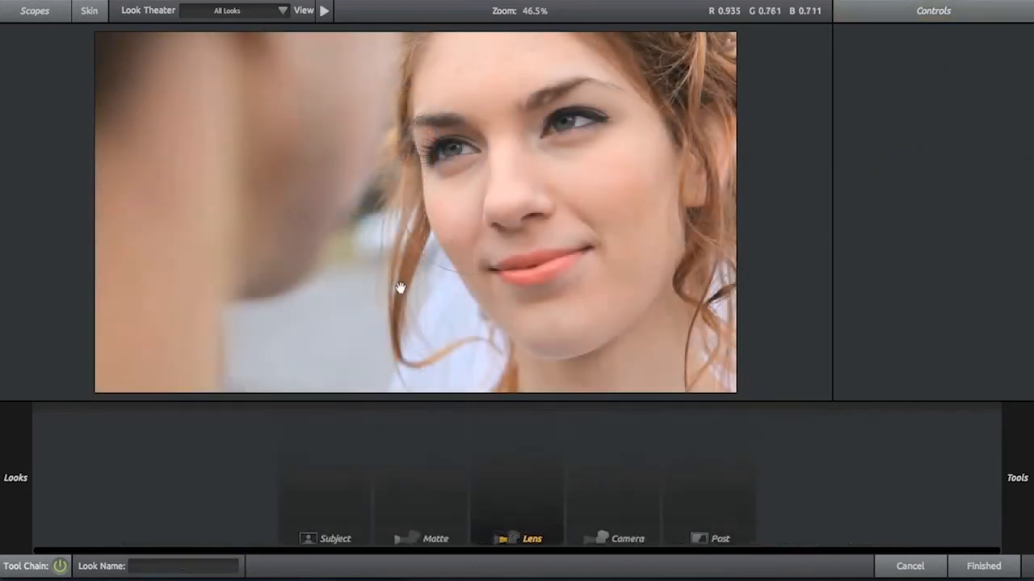
Step: Try the People looks Berlin Smooth, Movie Star and Beauty Shot on the close-up of the woman
mouse_move(2, 184)
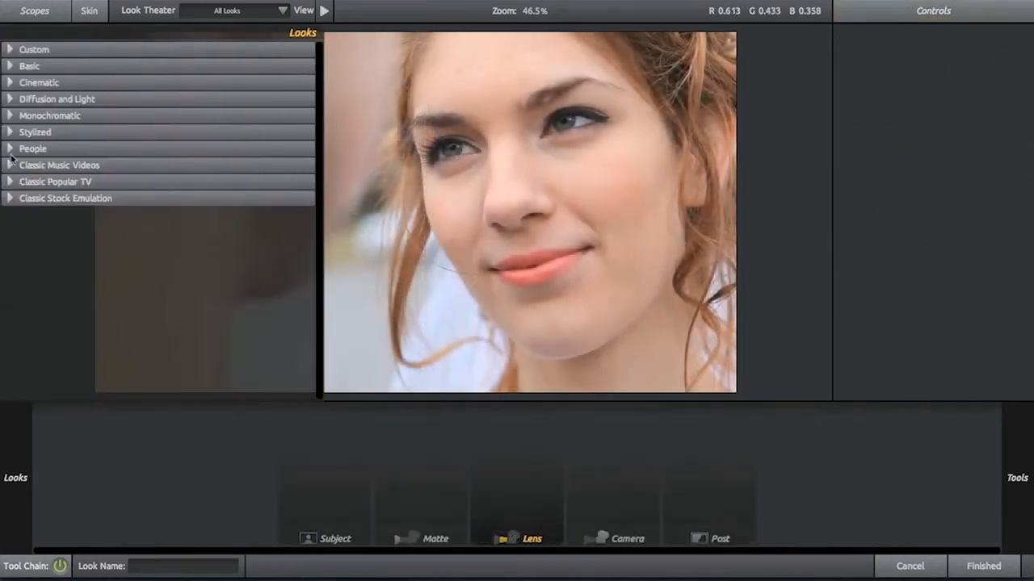
left_click(10, 150)
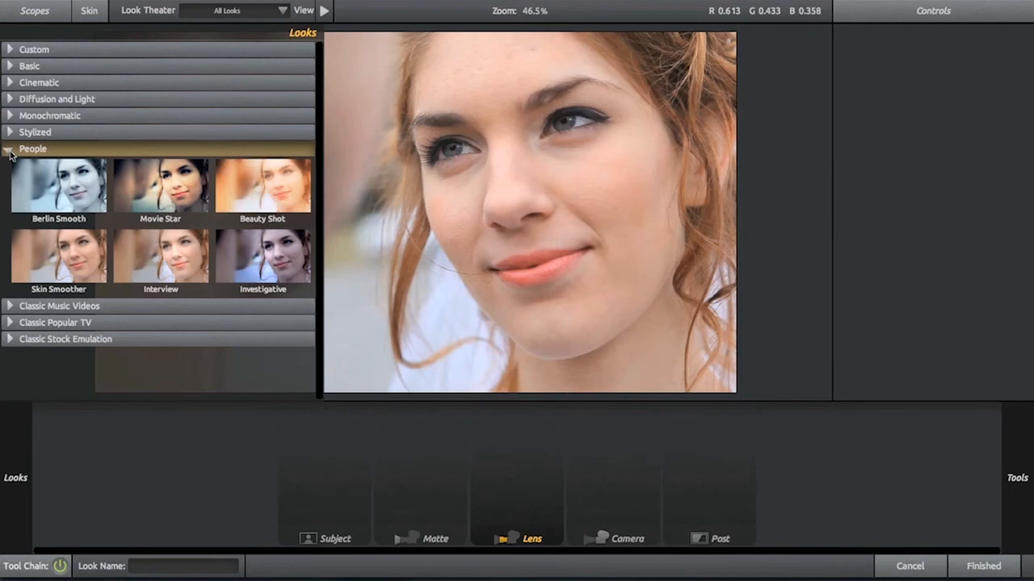
left_click(55, 195)
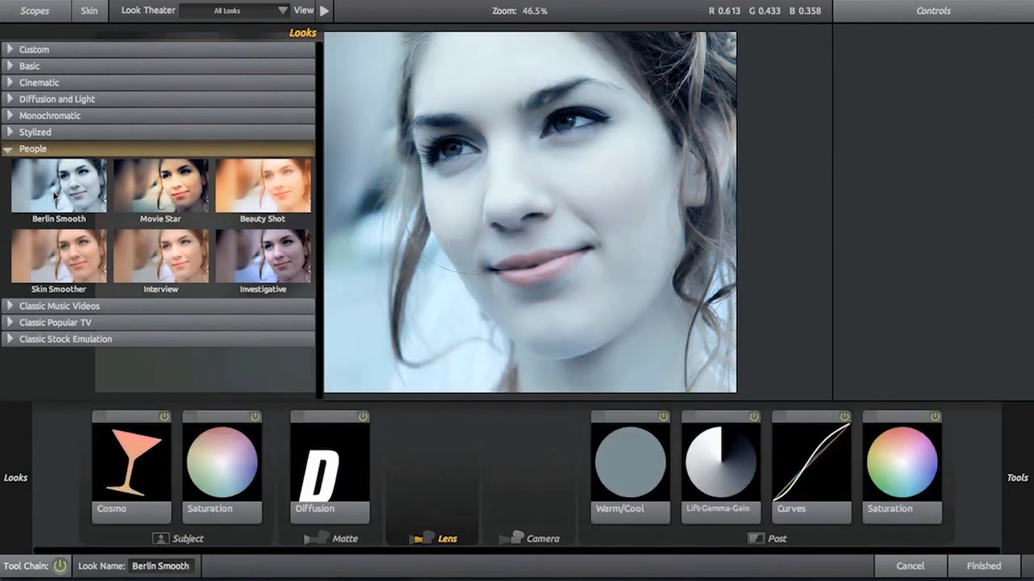
left_click(151, 199)
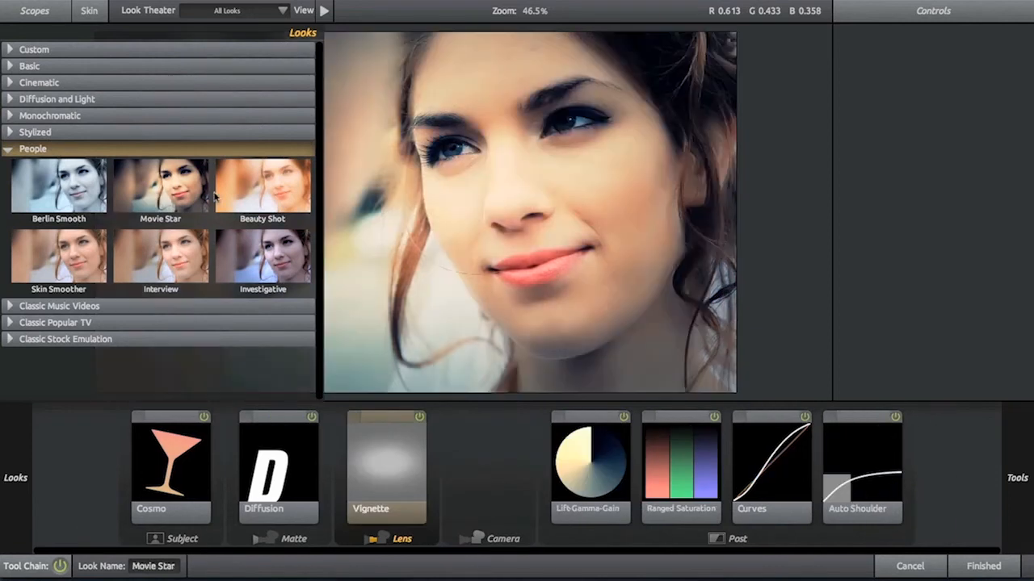
left_click(261, 190)
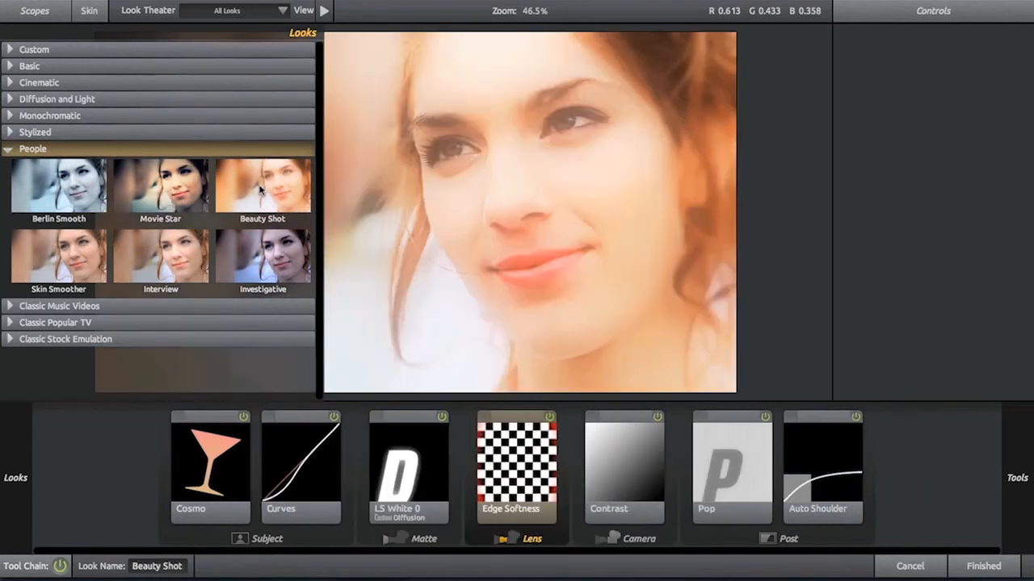
Step: Apply the Movie Star look again and compare the shot with the whole tool chain off and on
left_click(175, 191)
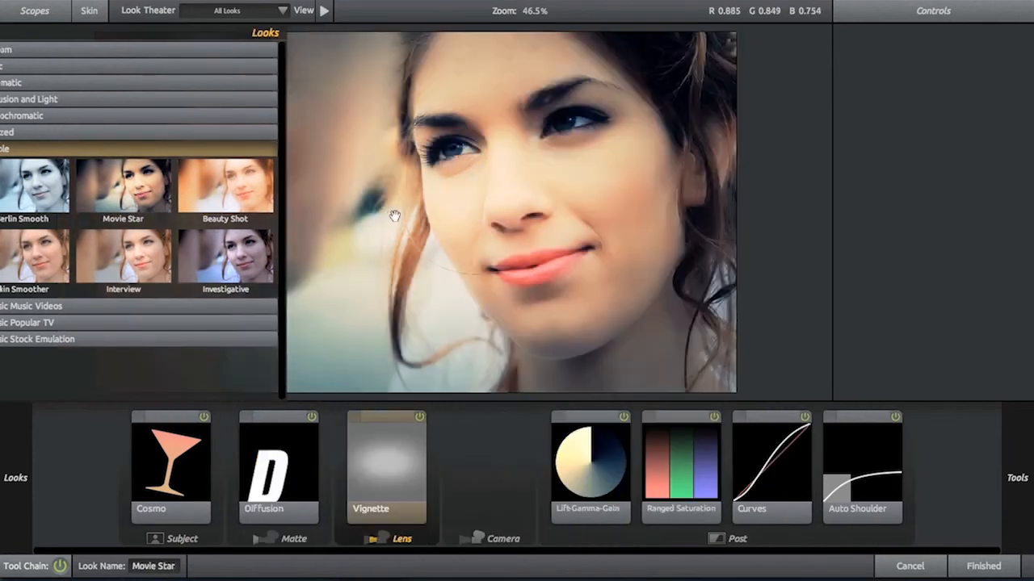
key("space")
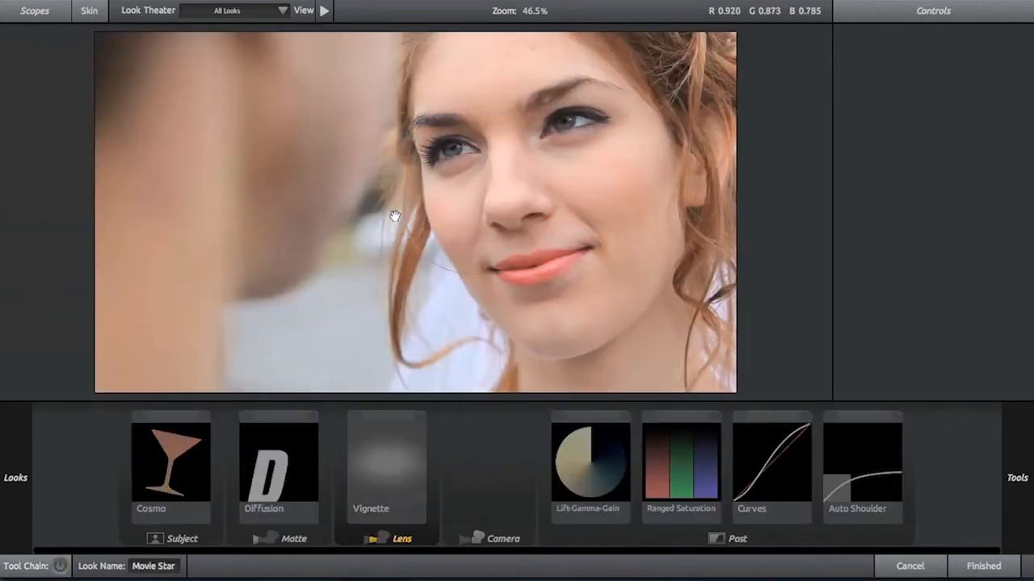
key("space")
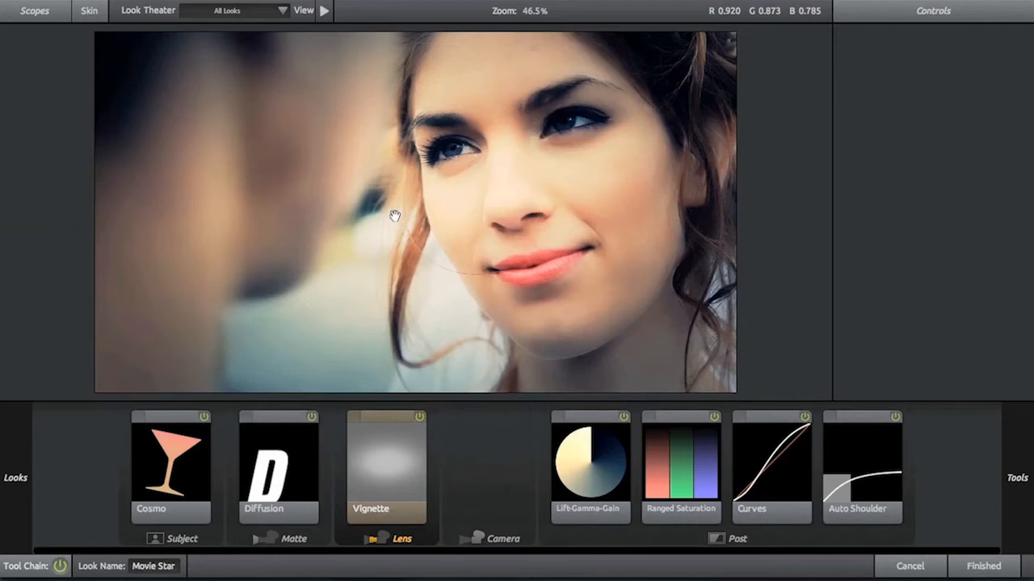
Step: Apply the Skin Smoother look and compare the shot with its tool chain off and on
mouse_move(8, 202)
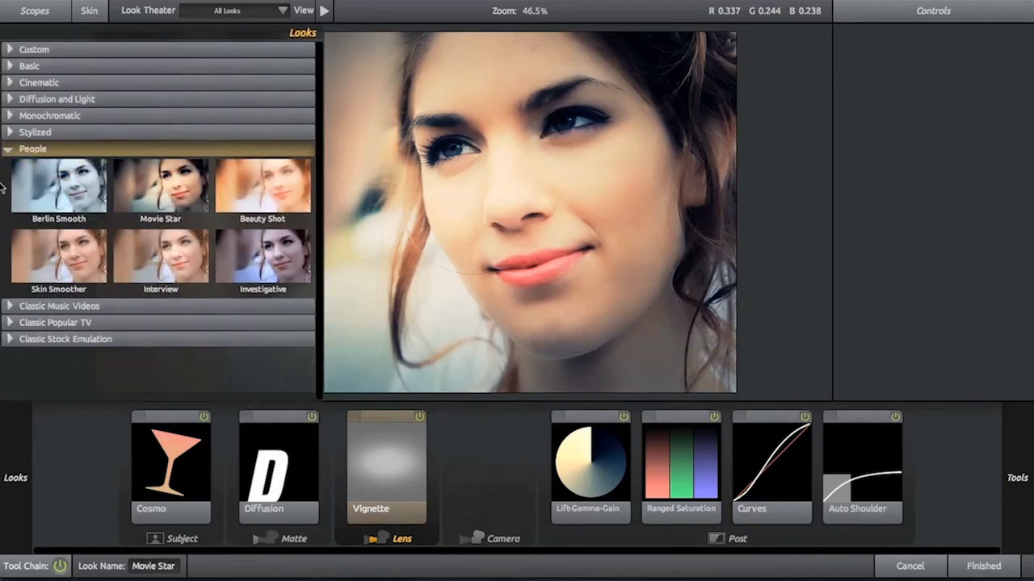
left_click(48, 255)
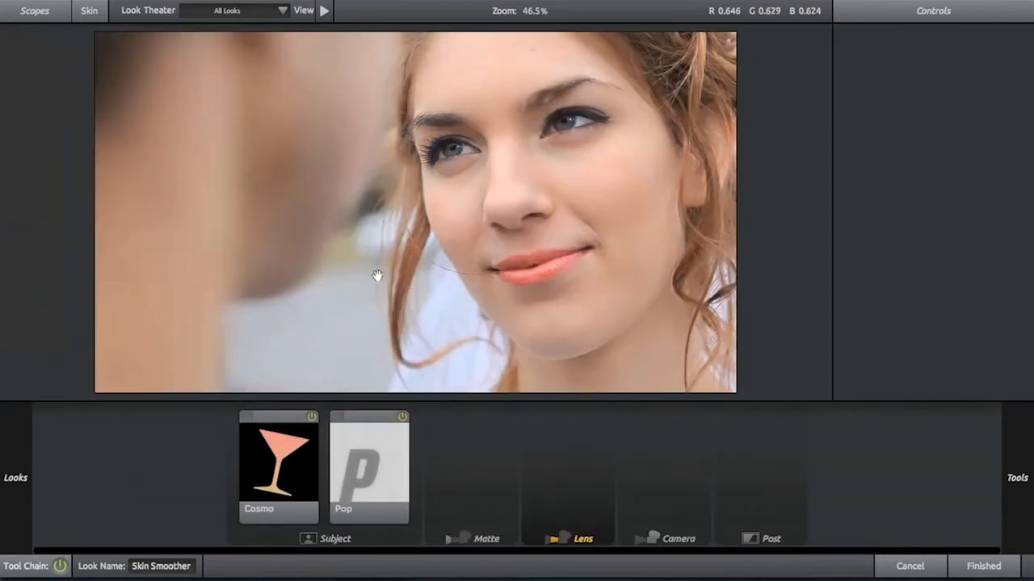
key("space")
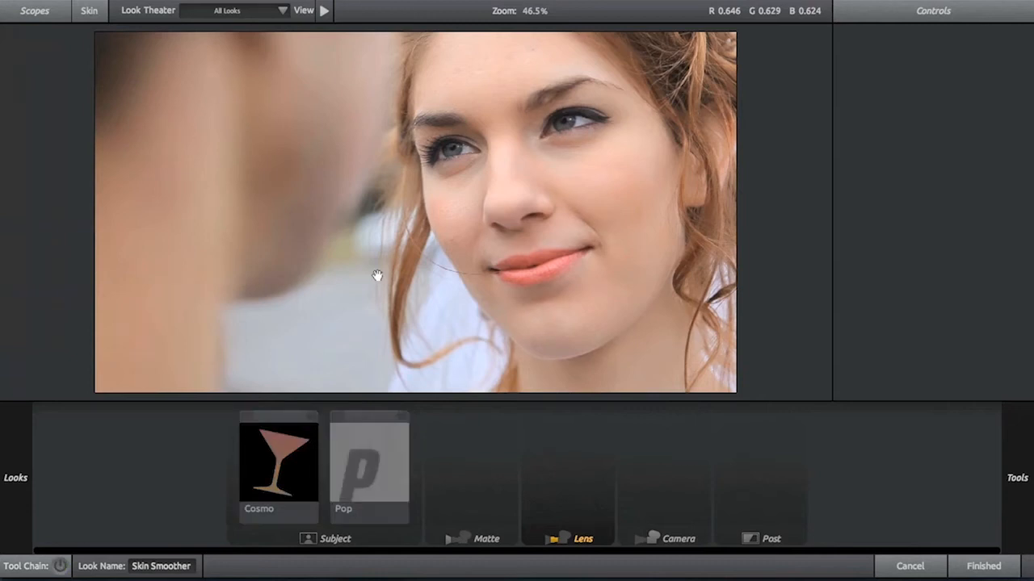
key("space")
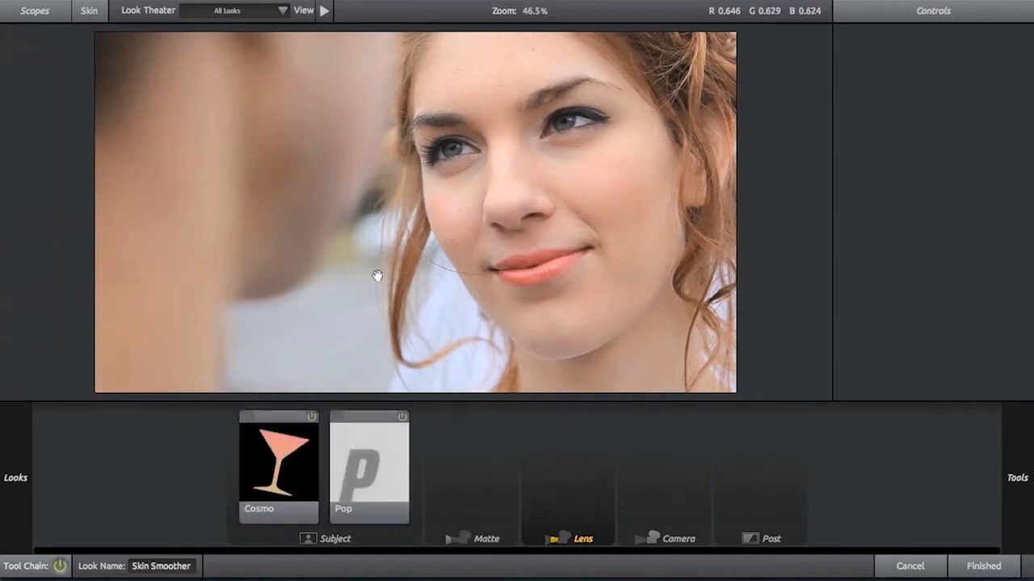
Step: Compare the woman's skin with the Skin Smoother look's Pop tool off and on
left_click(364, 474)
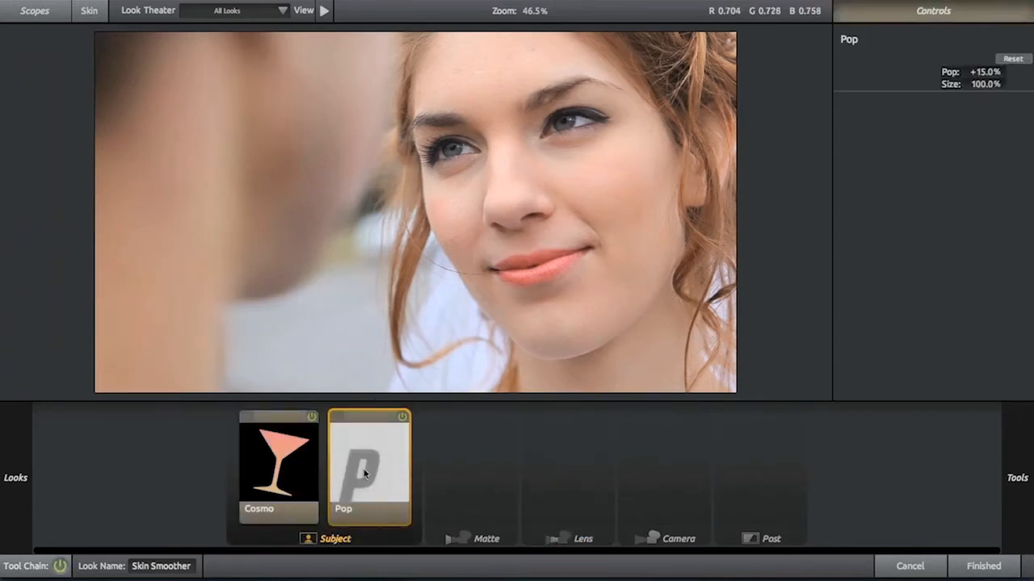
left_click(402, 417)
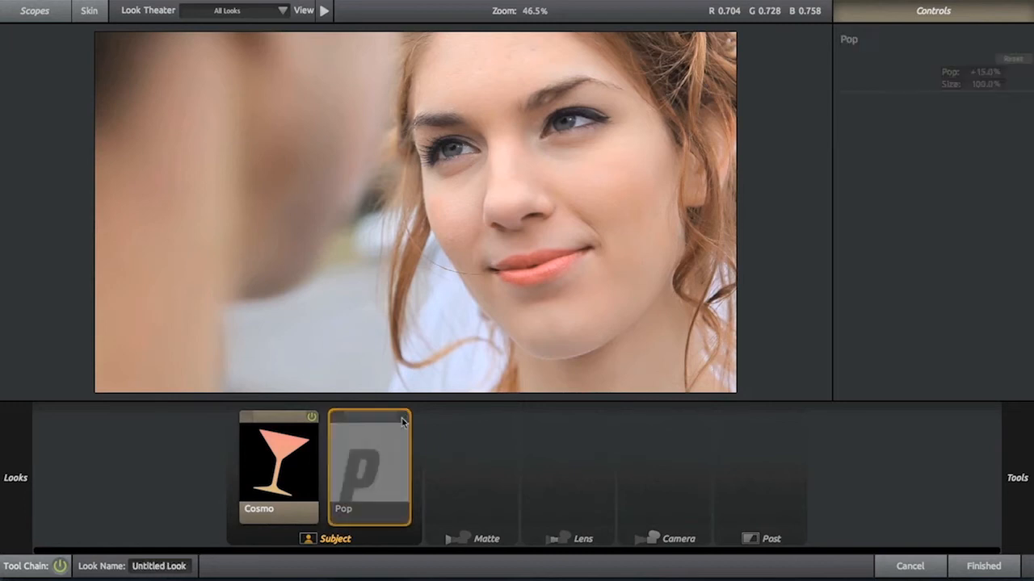
left_click(402, 419)
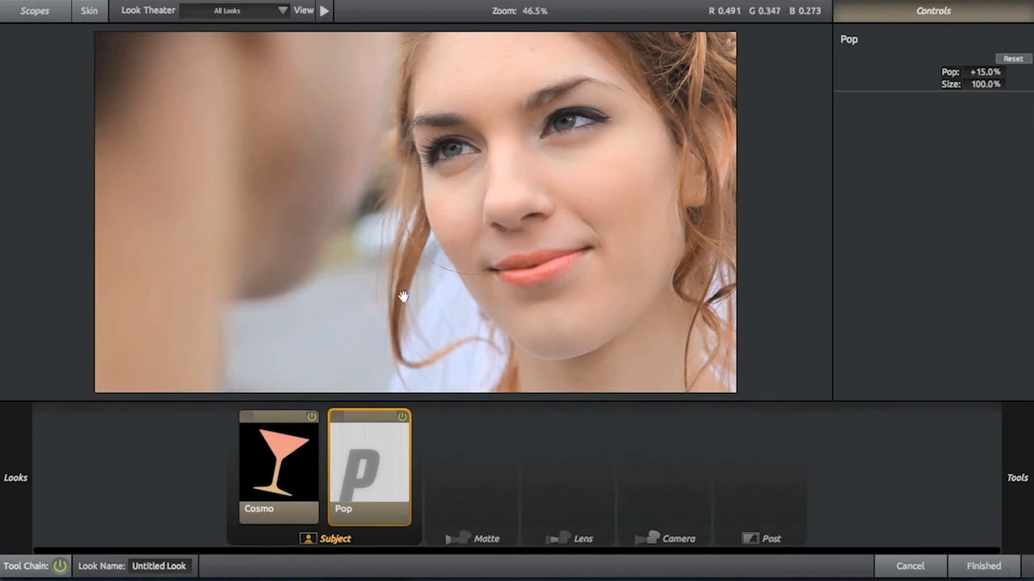
Step: Examine the Cosmo tool's skin settings and compare the shot with the tool chain off and on
left_click(272, 466)
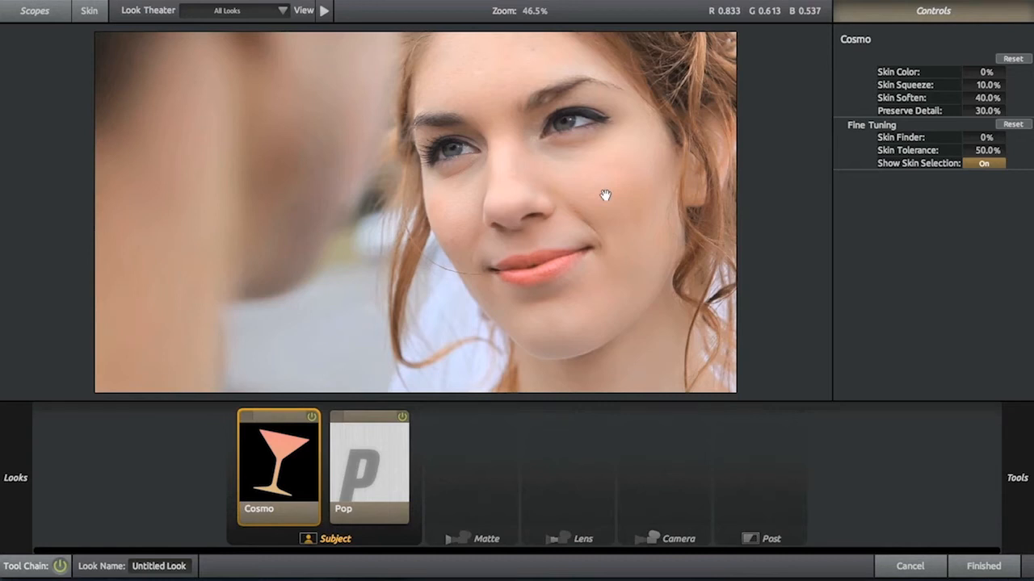
key("space")
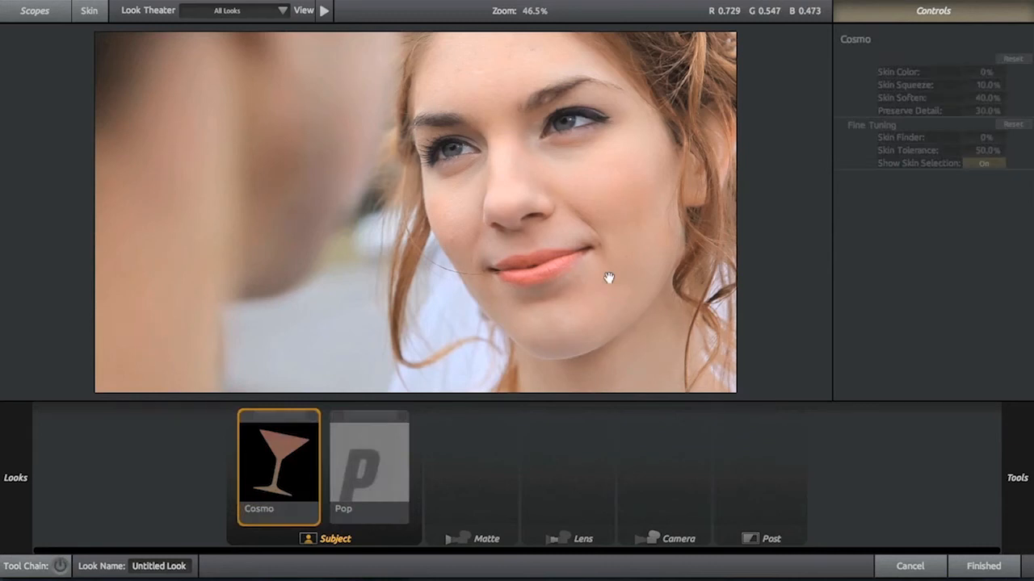
key("space")
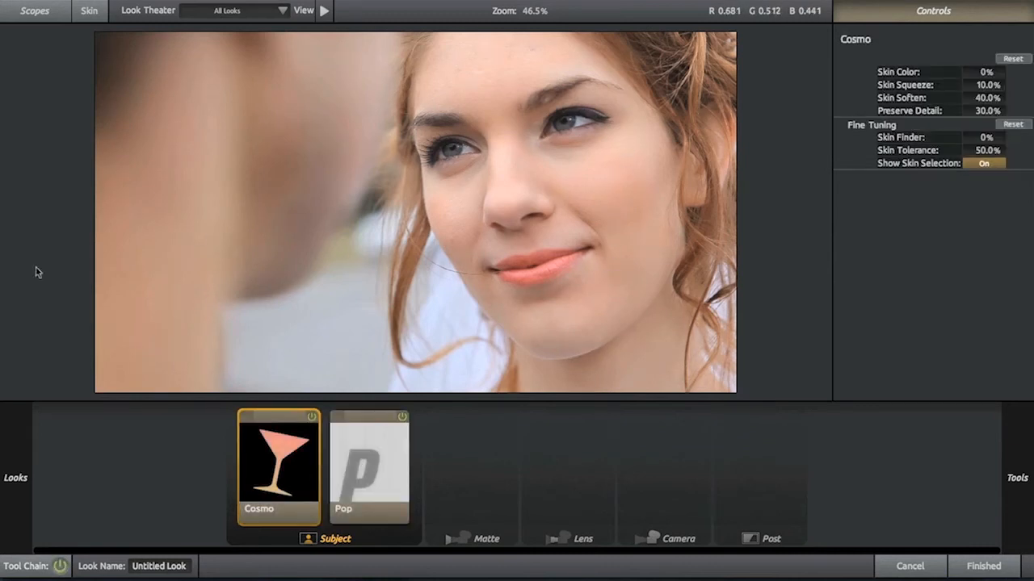
Step: Try the Interview look on the woman's close-up, ending with the Investigative look
mouse_move(6, 289)
left_click(175, 259)
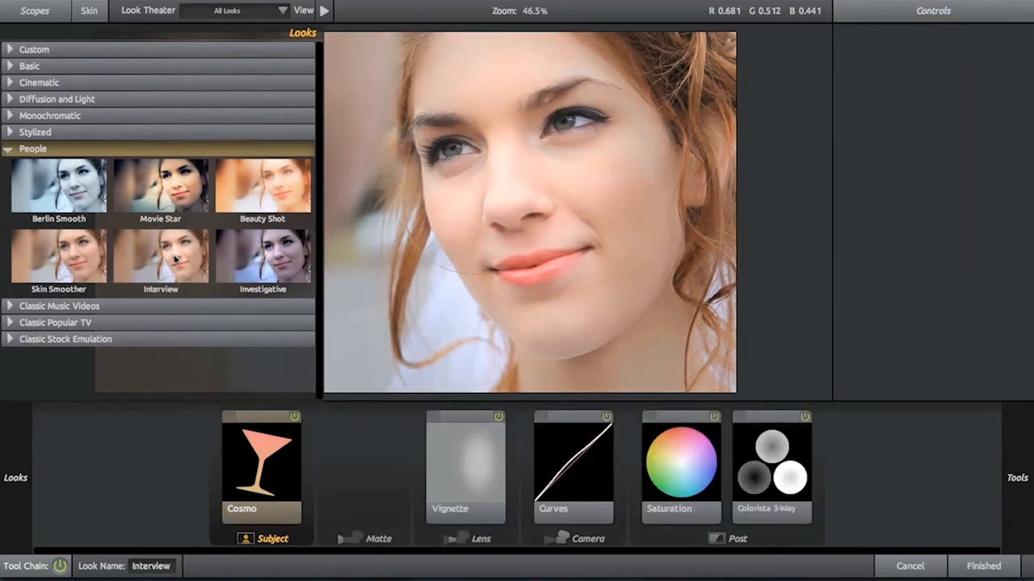
left_click(245, 259)
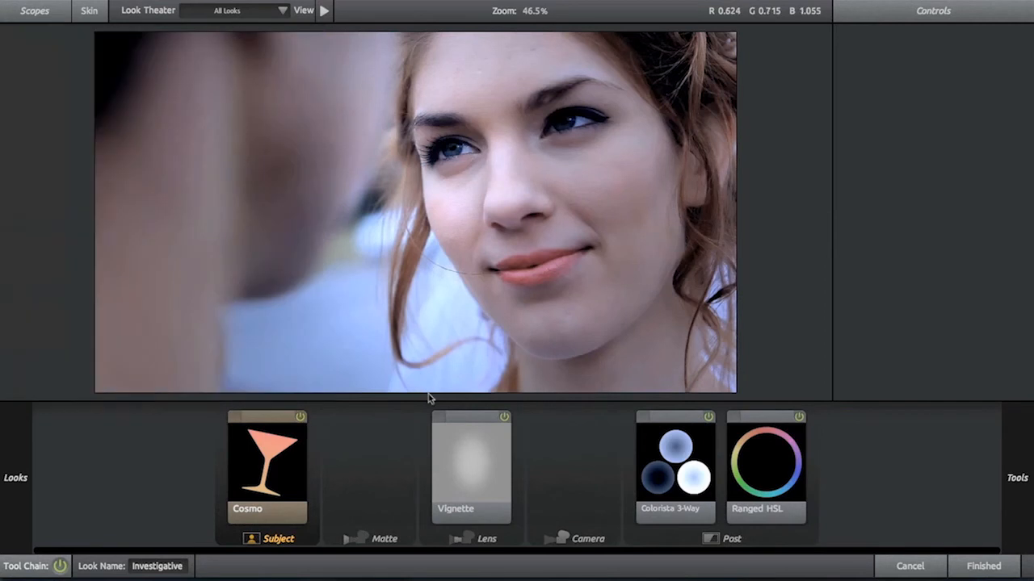
Step: Fit the Investigative look's Vignette around the woman's face, centred at X +19.0% and Y -10.0%, radius 0.716, aspect 0.734, strength 68.0%
left_click(468, 452)
left_click_drag(486, 274, 595, 246)
left_click_drag(715, 126, 715, 180)
left_click_drag(607, 234, 606, 194)
left_click_drag(524, 364, 518, 408)
left_click_drag(563, 256, 565, 295)
left_click_drag(986, 127, 1010, 126)
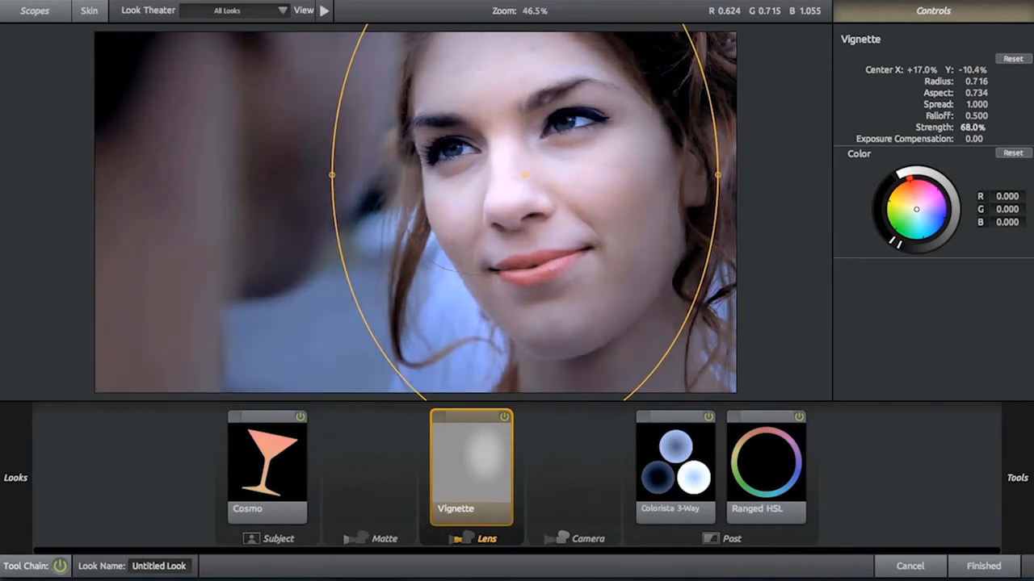
left_click_drag(516, 206, 529, 209)
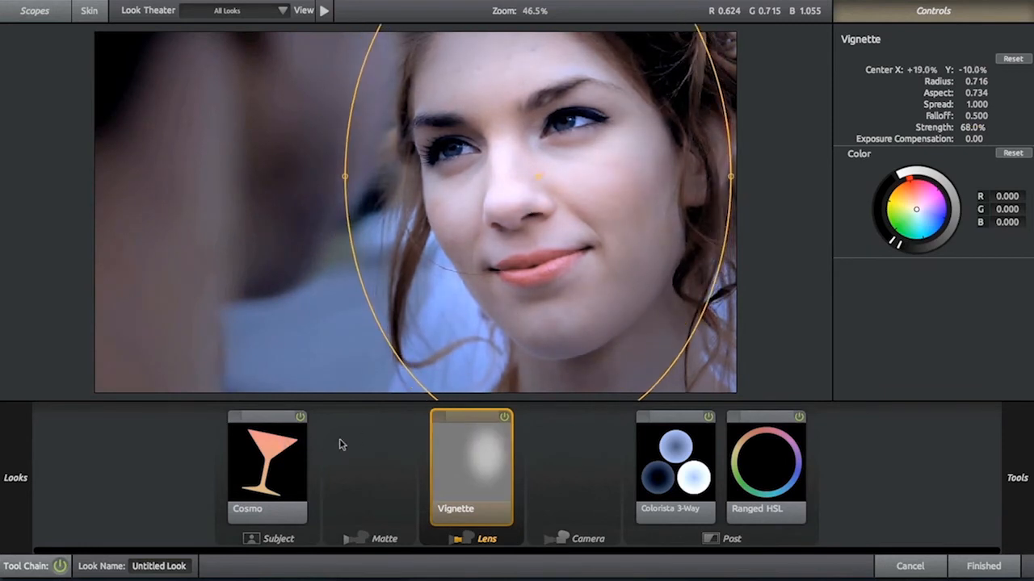
Step: Compare the shot with the adjusted Investigative look's tool chain off and on
key("p")
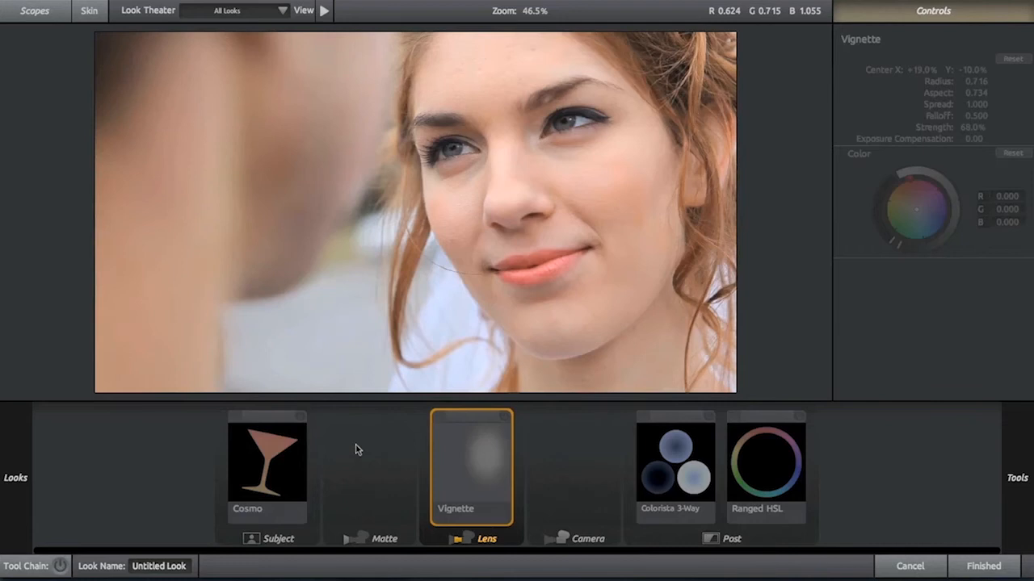
key("p")
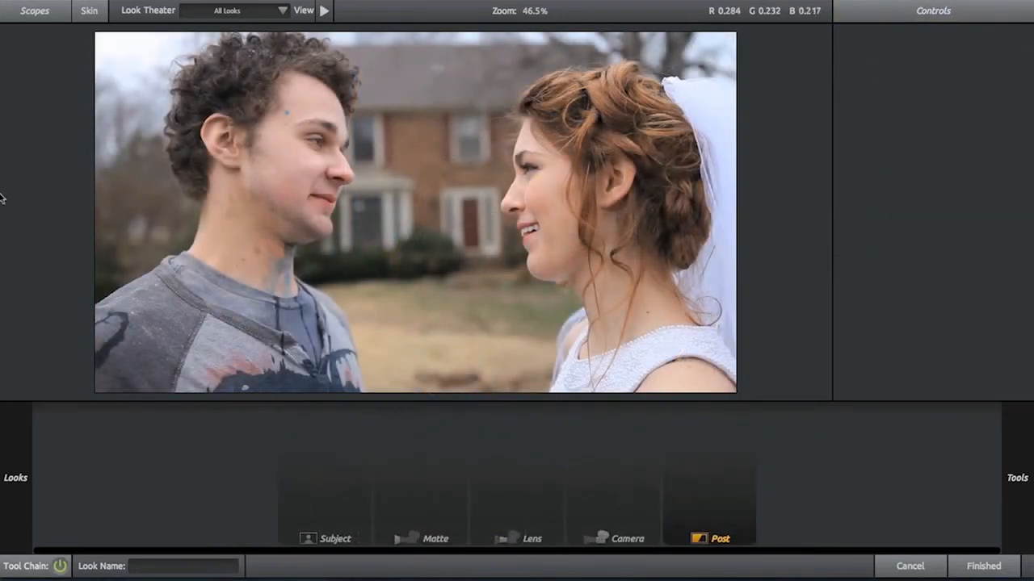
Step: Try the Classic Music Videos looks Berlin, Coolish and Coolish Alternate on the shot of the couple
mouse_move(2, 198)
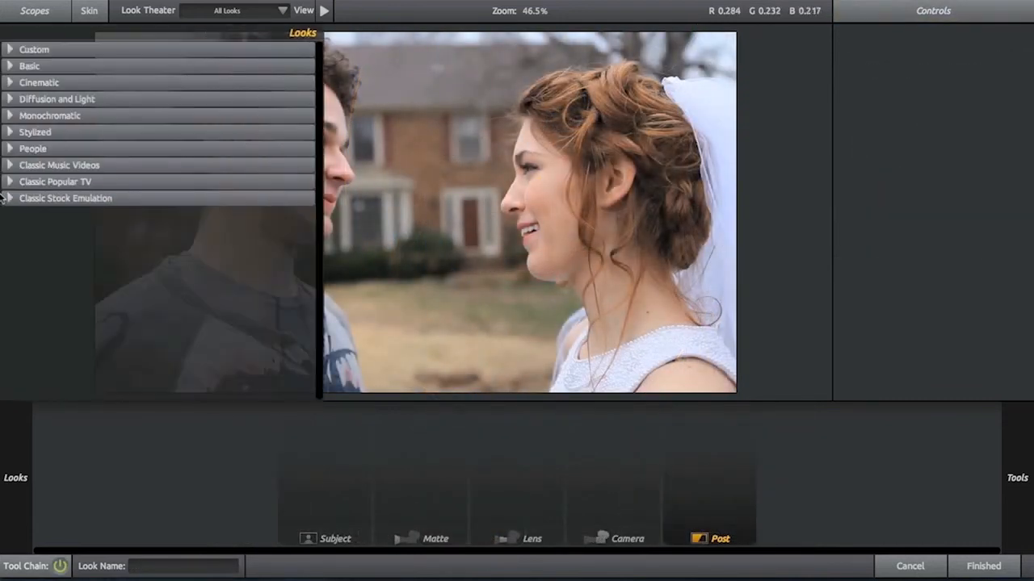
left_click(12, 182)
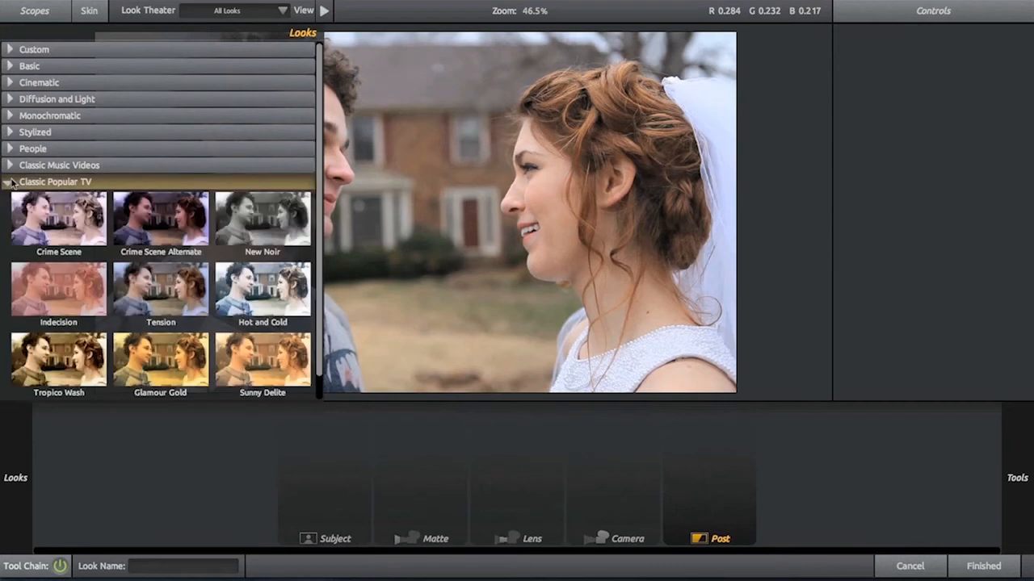
left_click(11, 166)
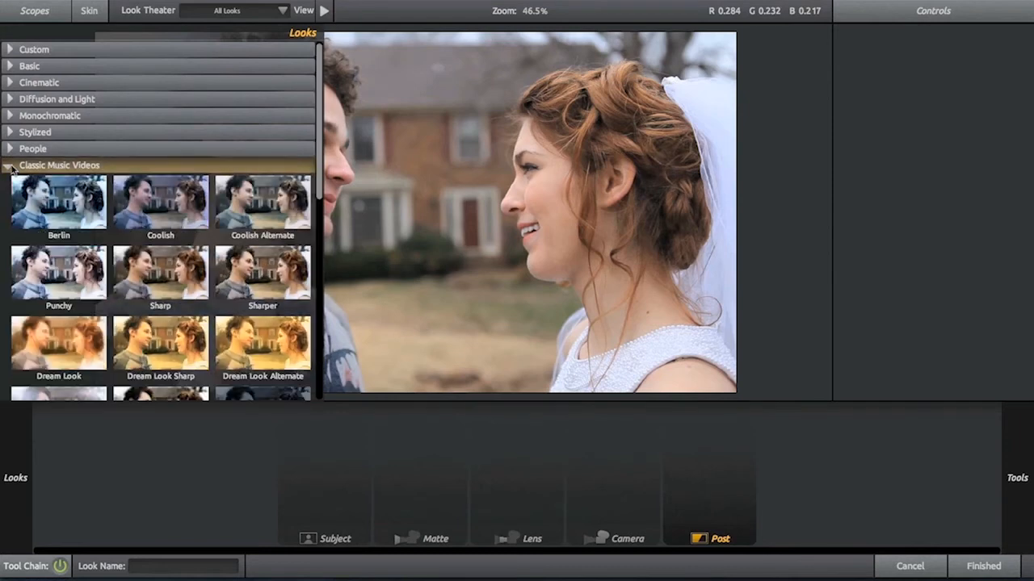
left_click(53, 197)
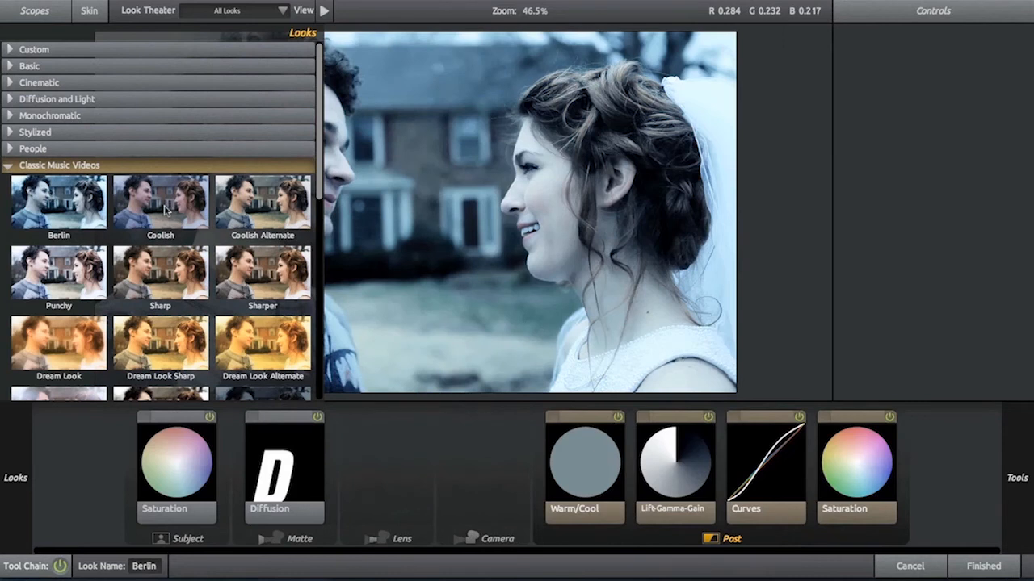
left_click(166, 210)
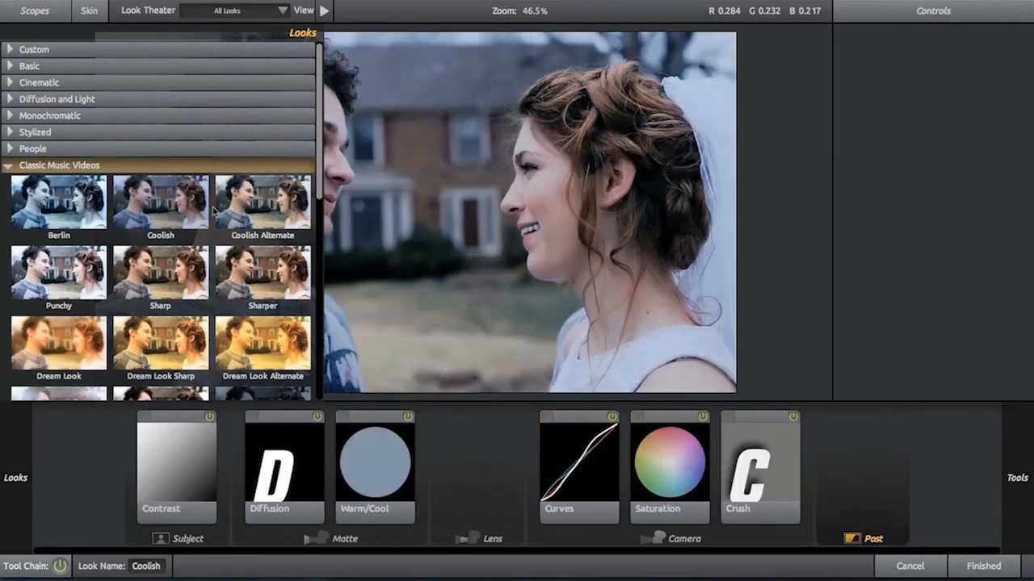
left_click(261, 211)
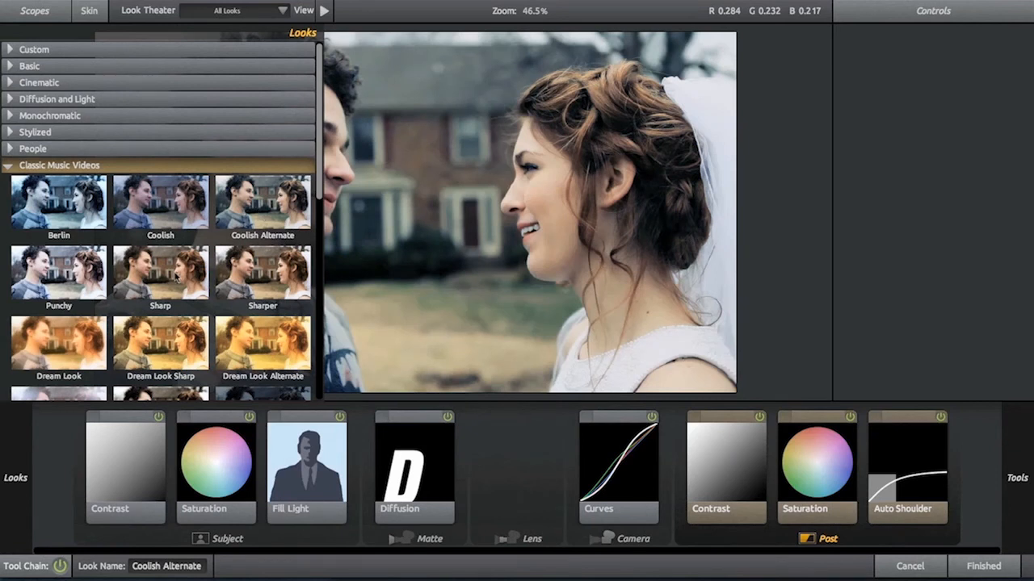
Step: Try the Dream Look and Dream Look Sharp presets on the couple shot, ending with Pop Star
scroll(176, 277, "down", 4)
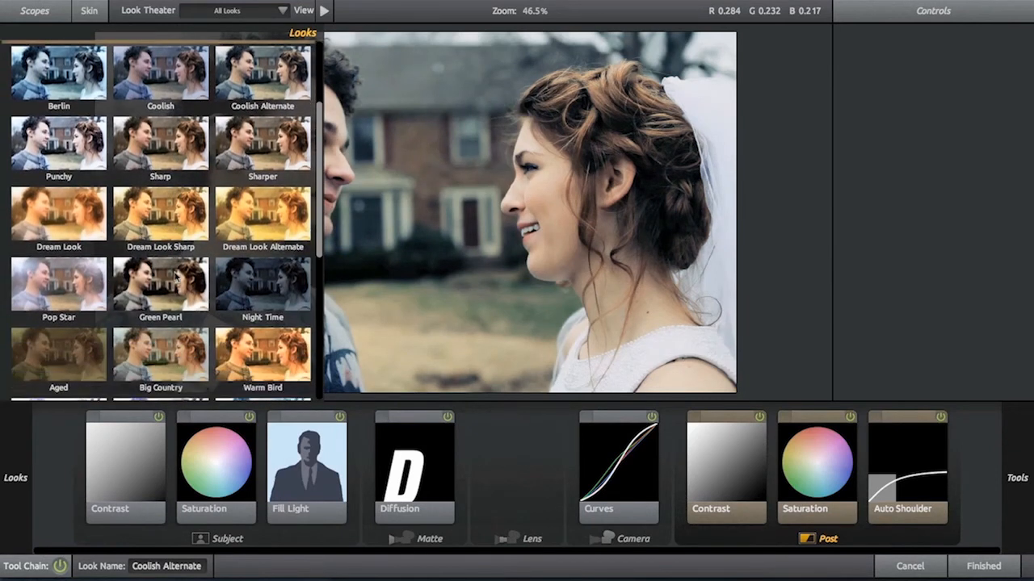
left_click(81, 232)
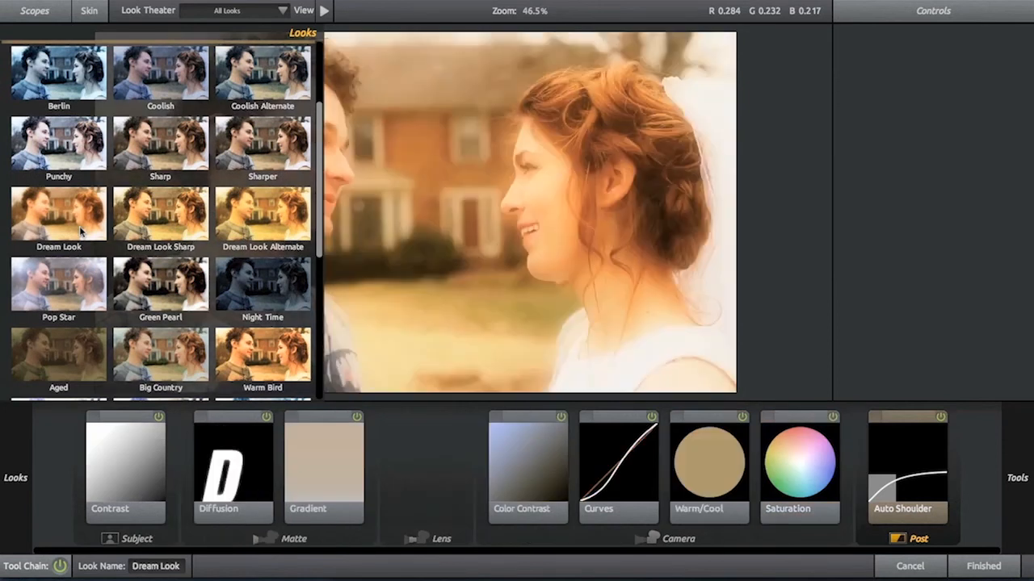
left_click(159, 225)
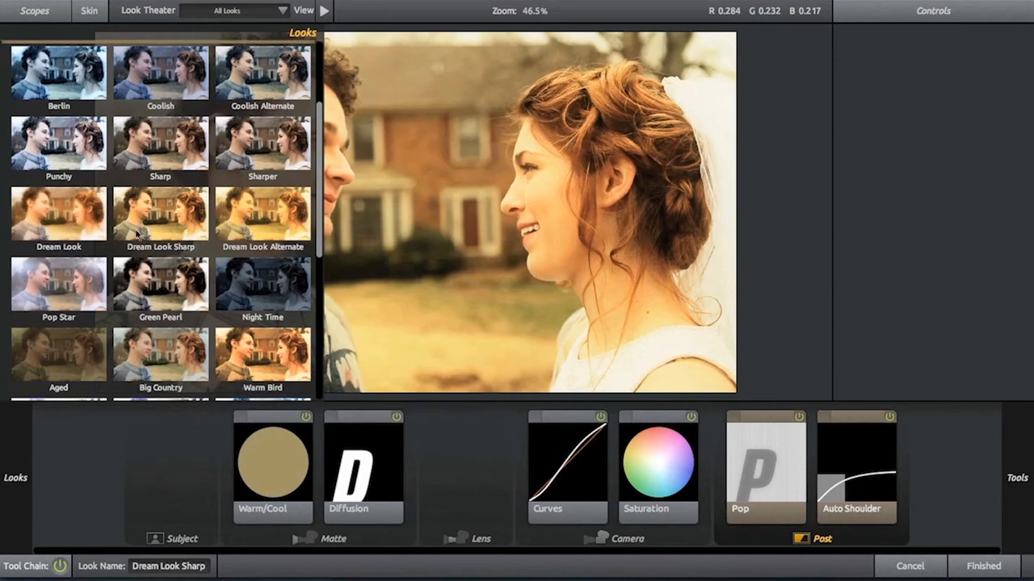
left_click(80, 281)
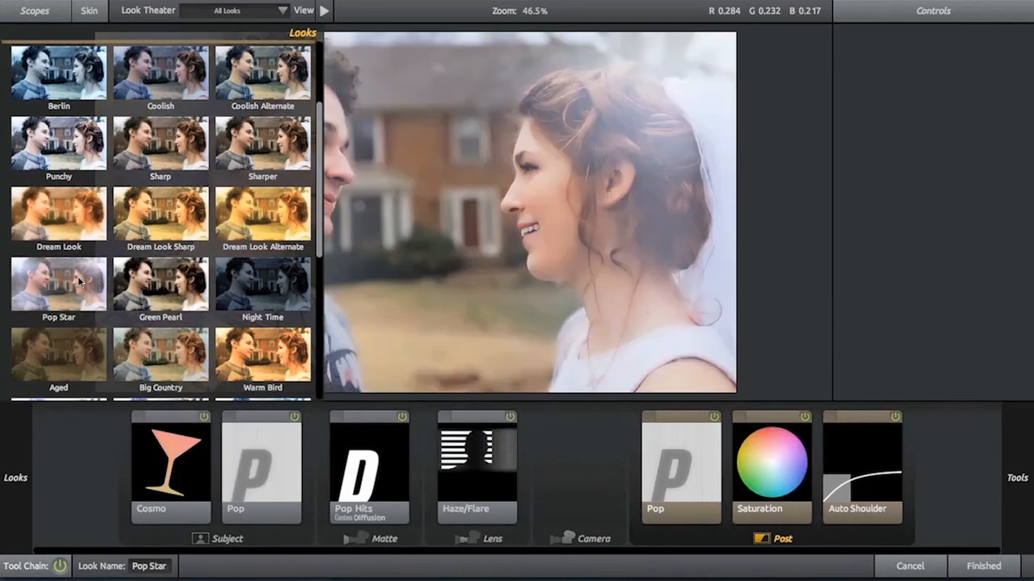
Step: Try the Sharper look and the Classic Popular TV looks Tension, Indecision and Tropico Wash on the couple shot
left_click(257, 150)
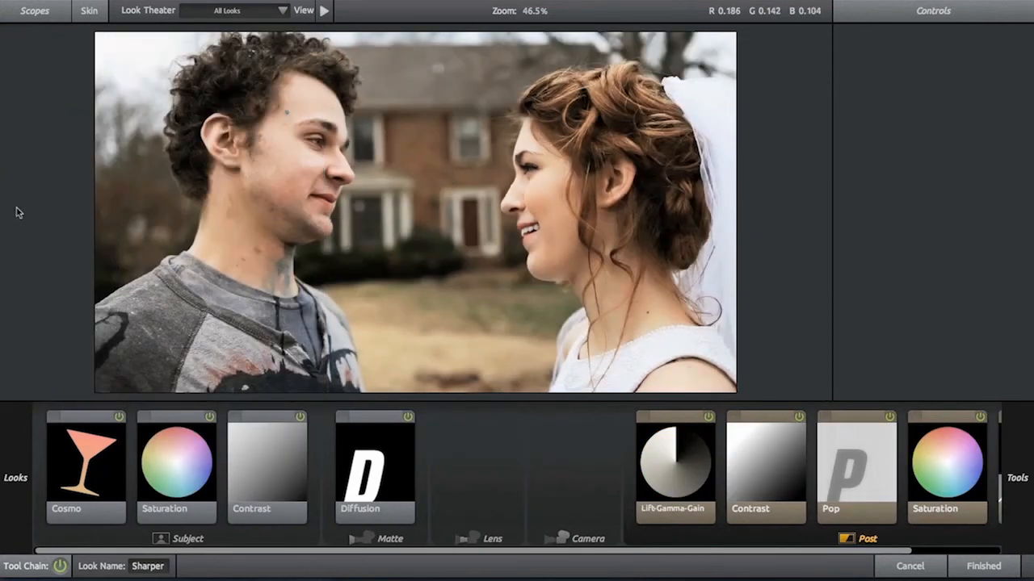
mouse_move(2, 218)
scroll(90, 252, "down", 6)
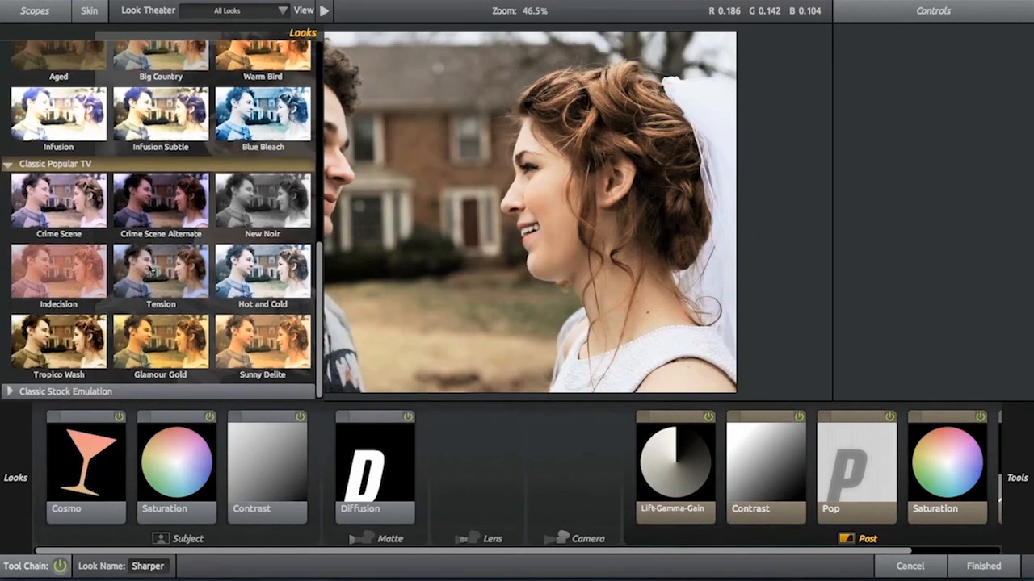
left_click(150, 270)
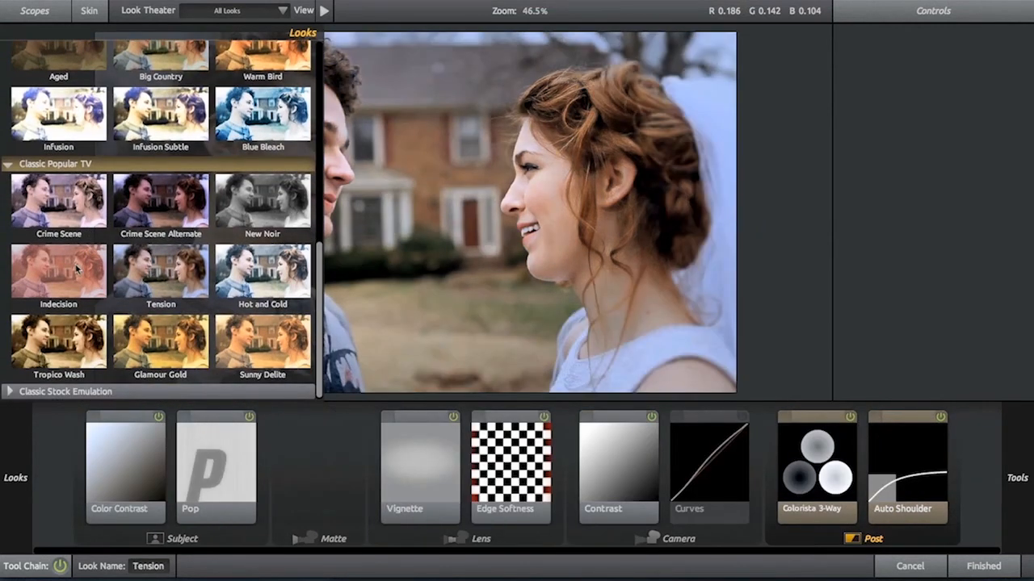
left_click(76, 269)
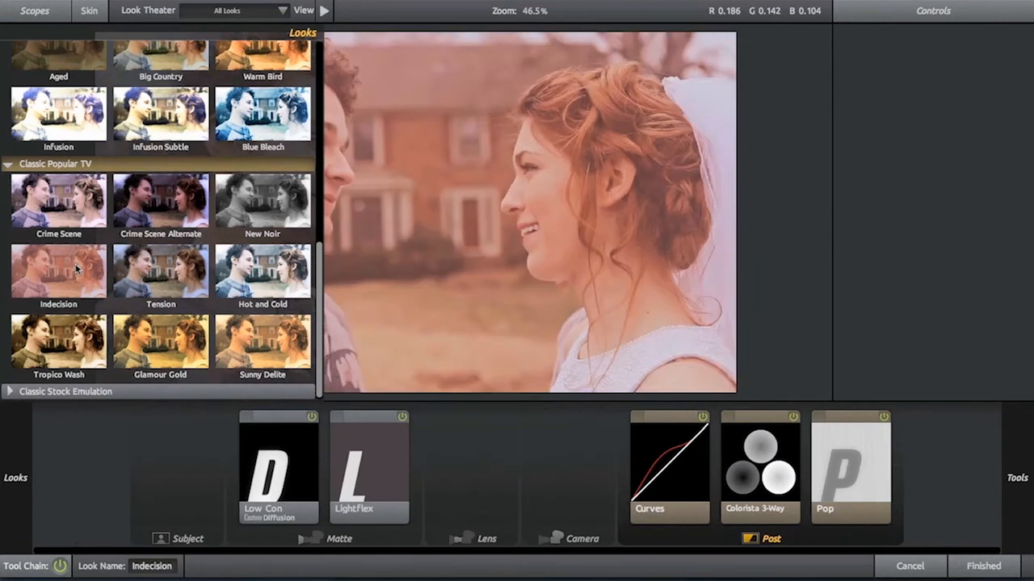
left_click(77, 339)
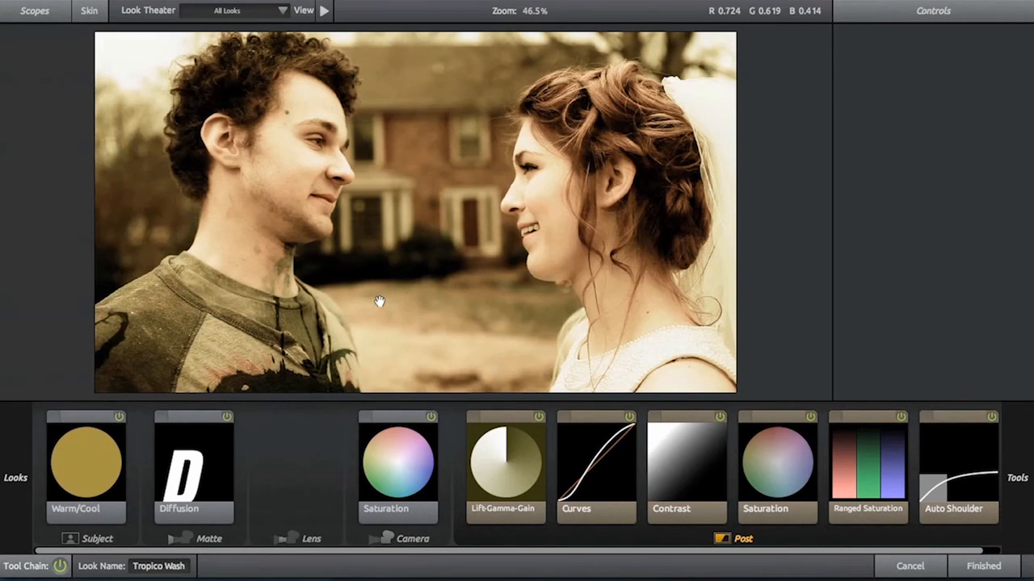
Step: Compare the couple shot with the Tropico Wash look's tool chain off and on
key("space")
key("space")
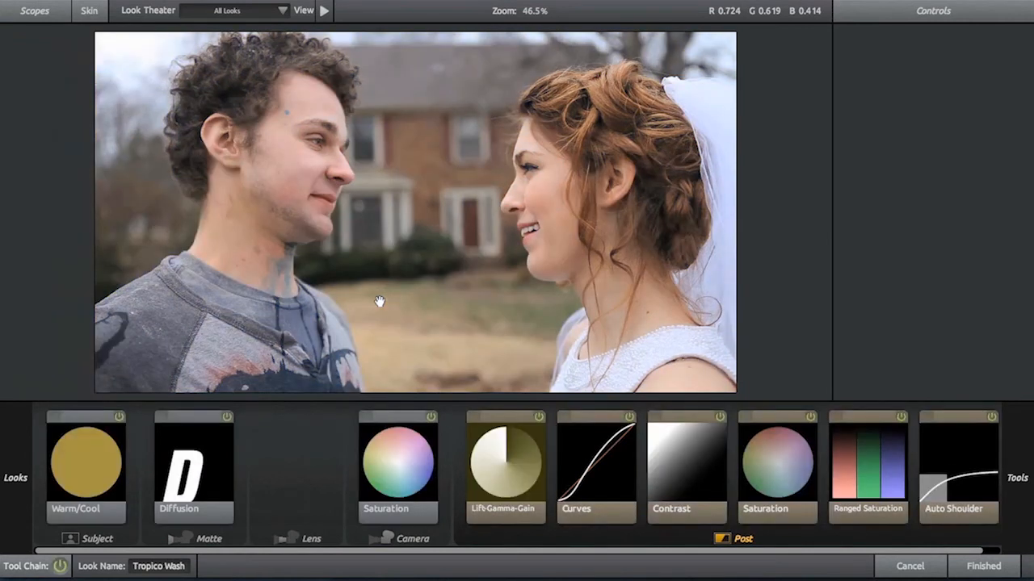
key("space")
key("space")
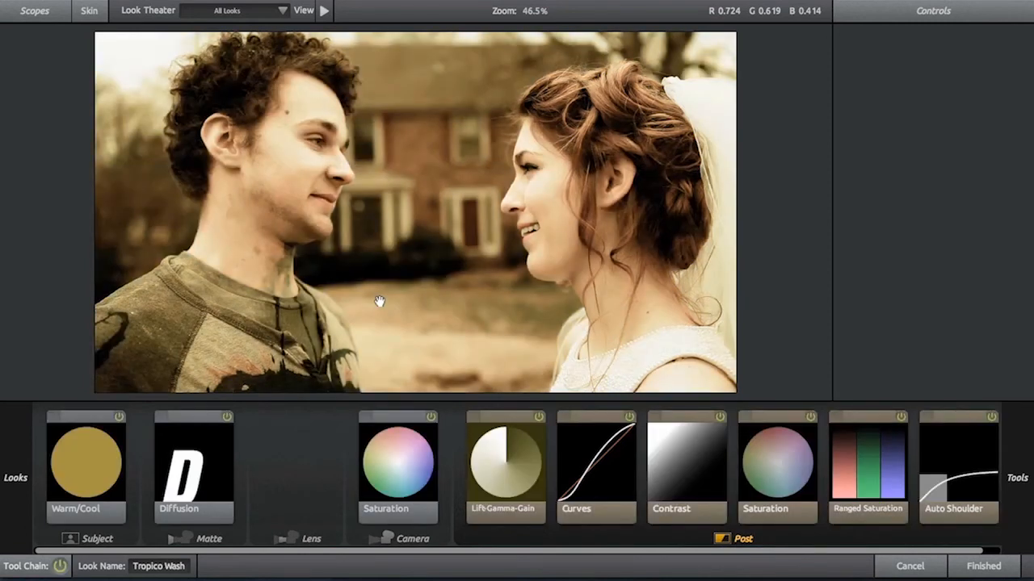
Step: Try the Classic Stock Emulation looks Bleach Bypass, Bleach Bypass Warm, Bleach Bypass Cool, Subtle Film Soft and Redscale on the couple shot
mouse_move(2, 232)
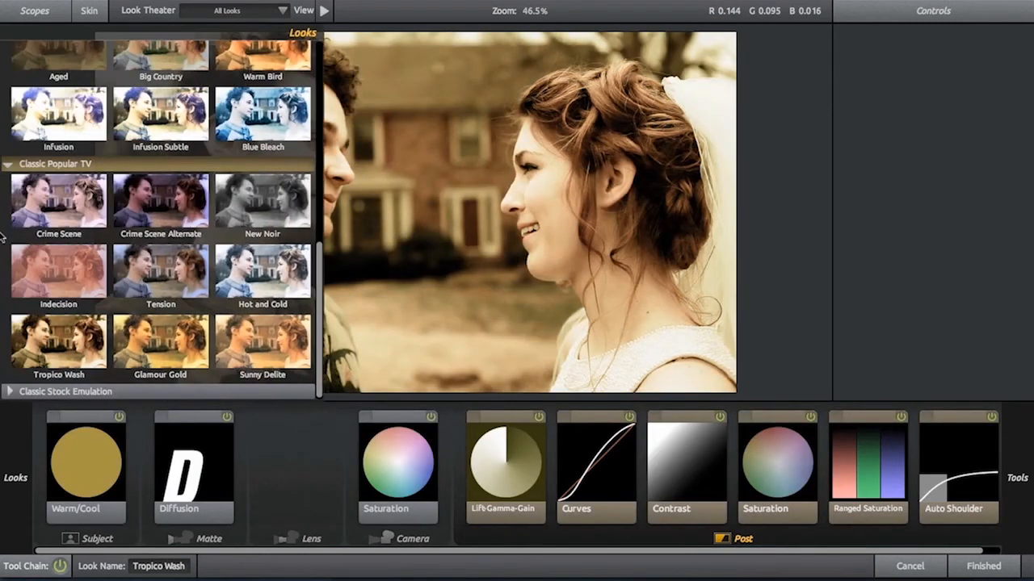
left_click(8, 391)
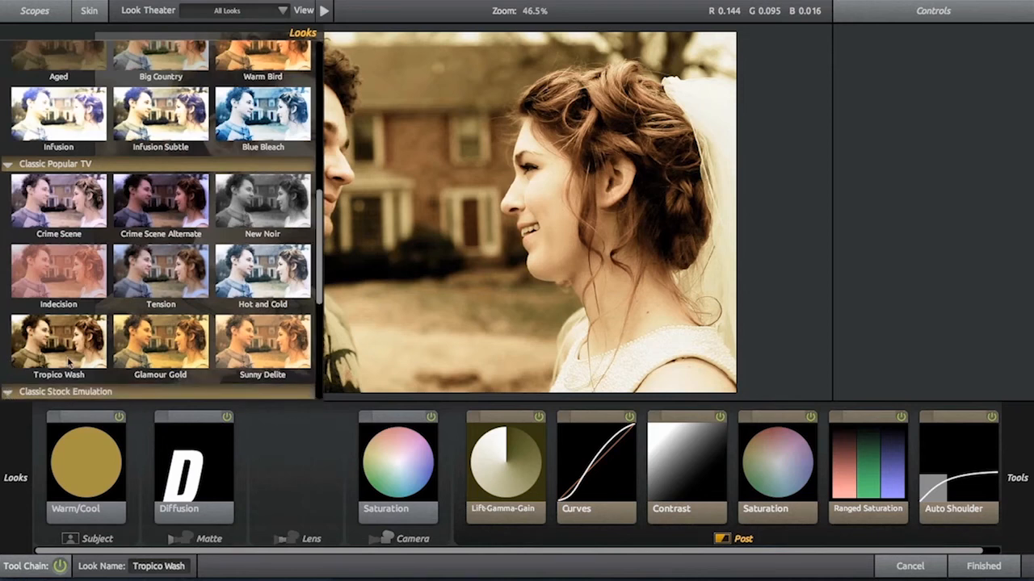
scroll(72, 361, "down", 5)
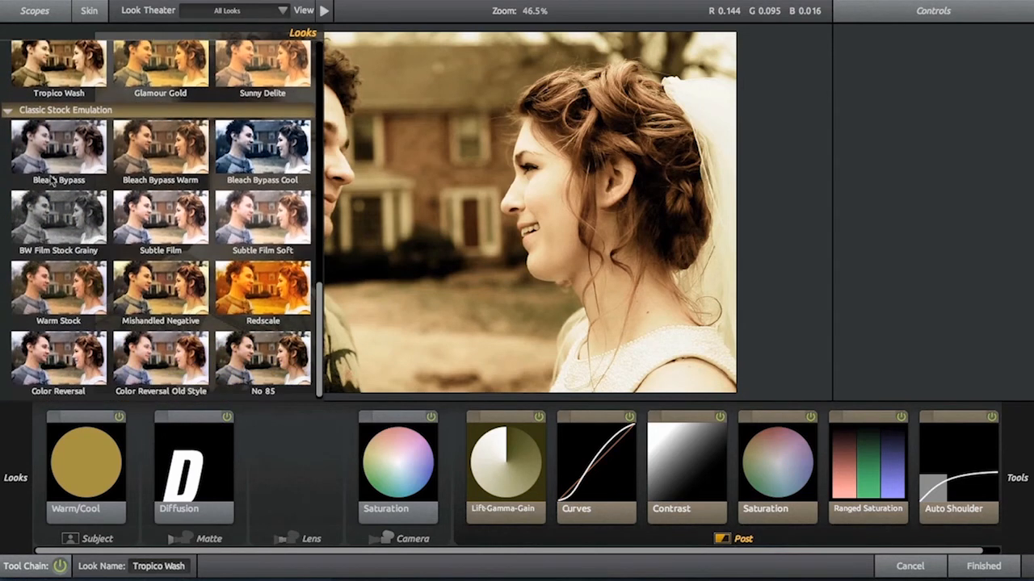
left_click(70, 156)
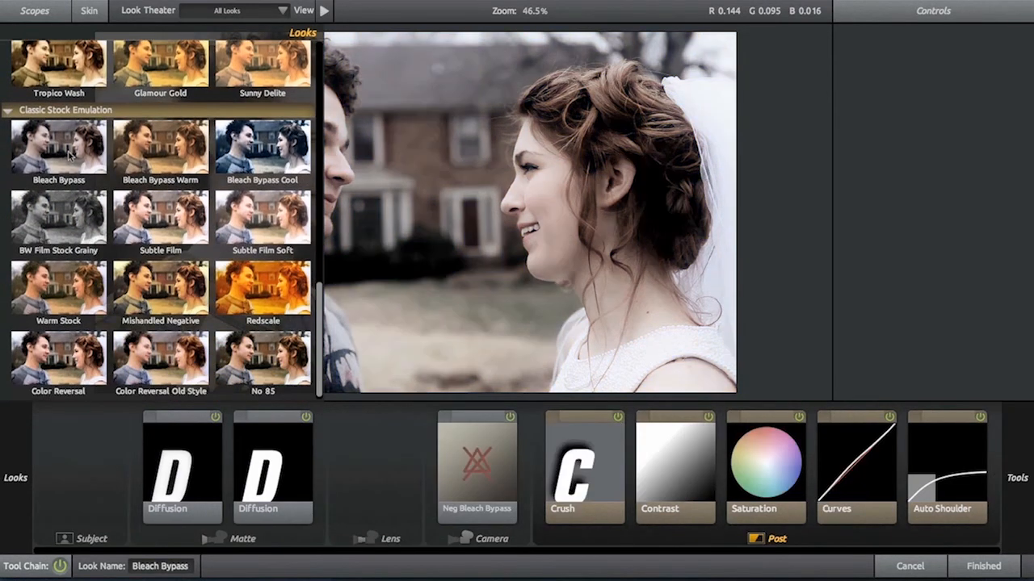
left_click(163, 144)
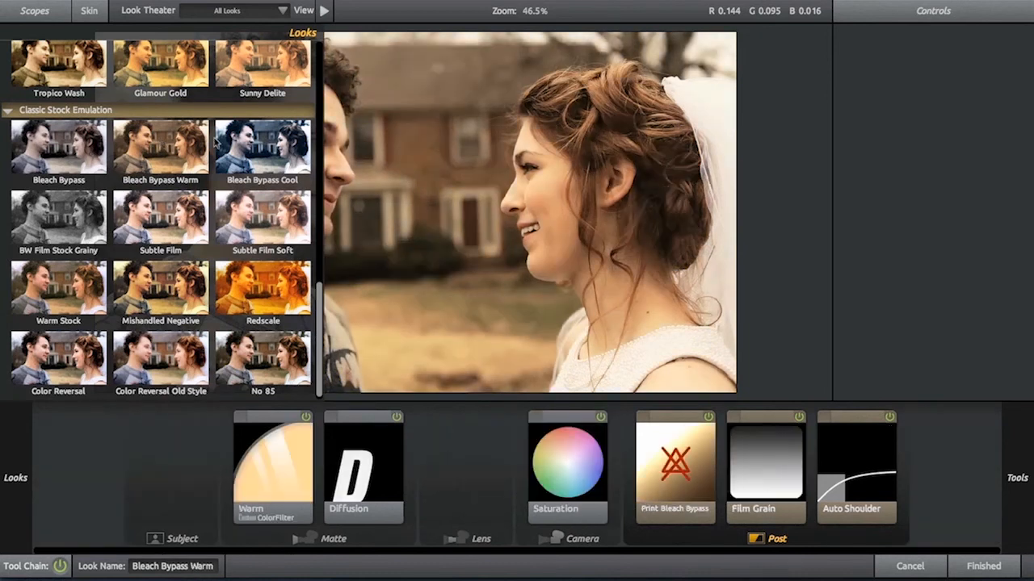
left_click(269, 147)
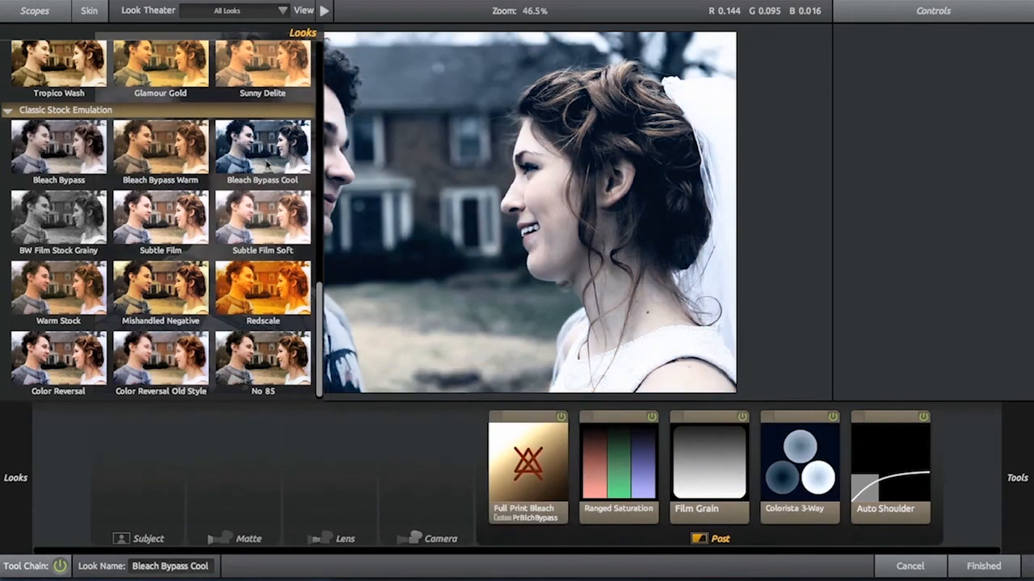
left_click(255, 234)
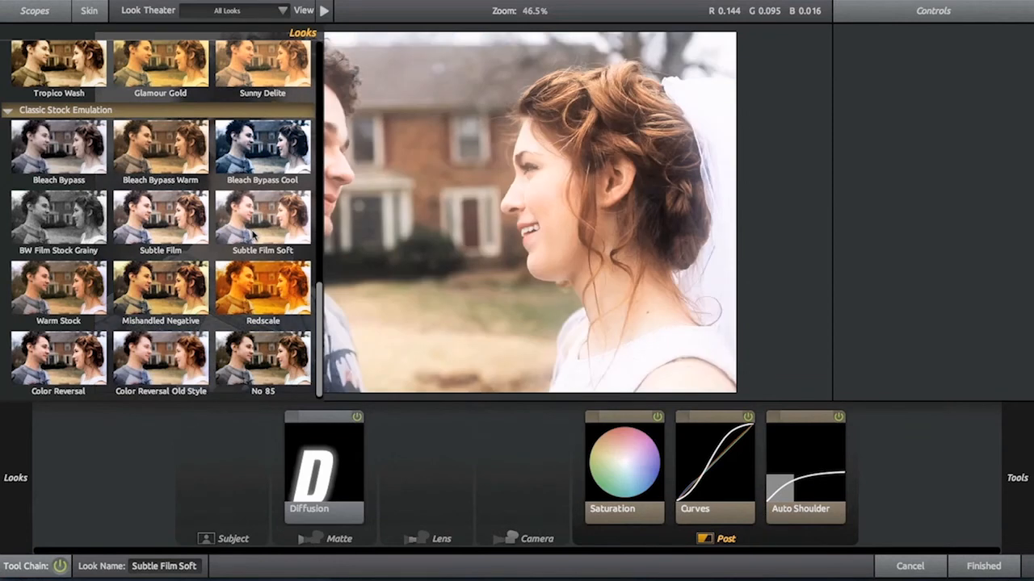
left_click(257, 310)
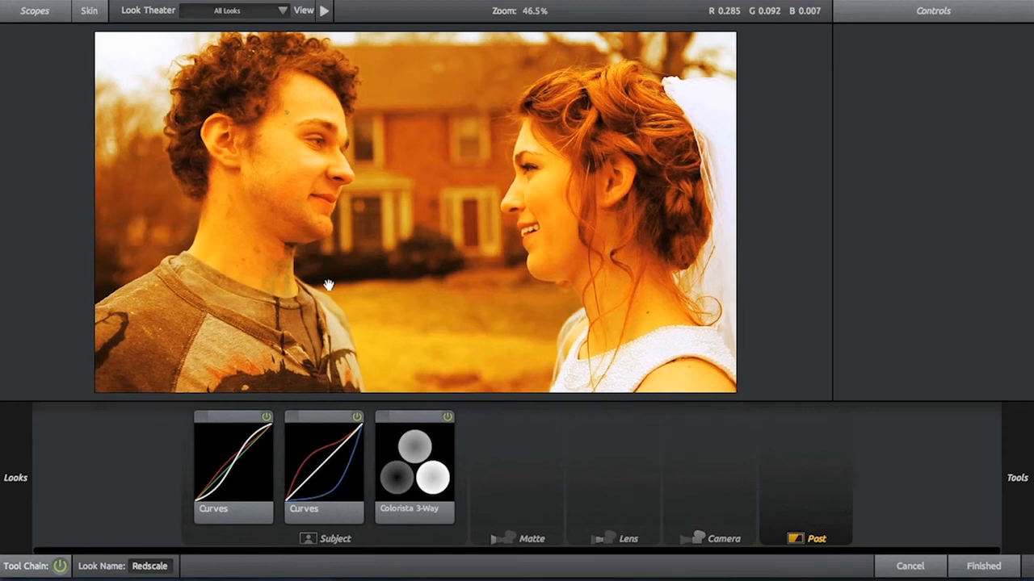
Step: Apply the Skin Smoother look from the People category to the couple shot
mouse_move(2, 230)
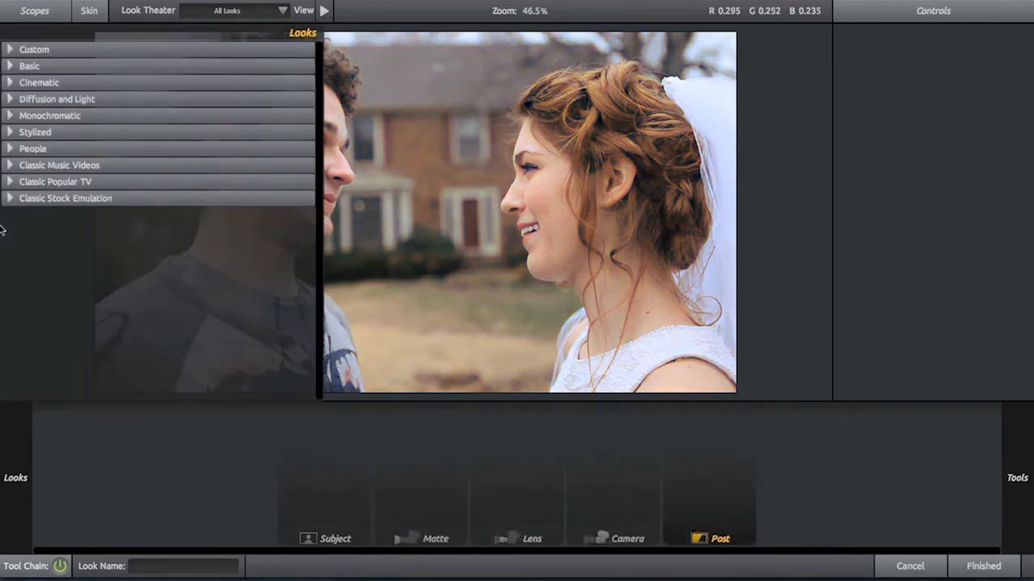
left_click(13, 150)
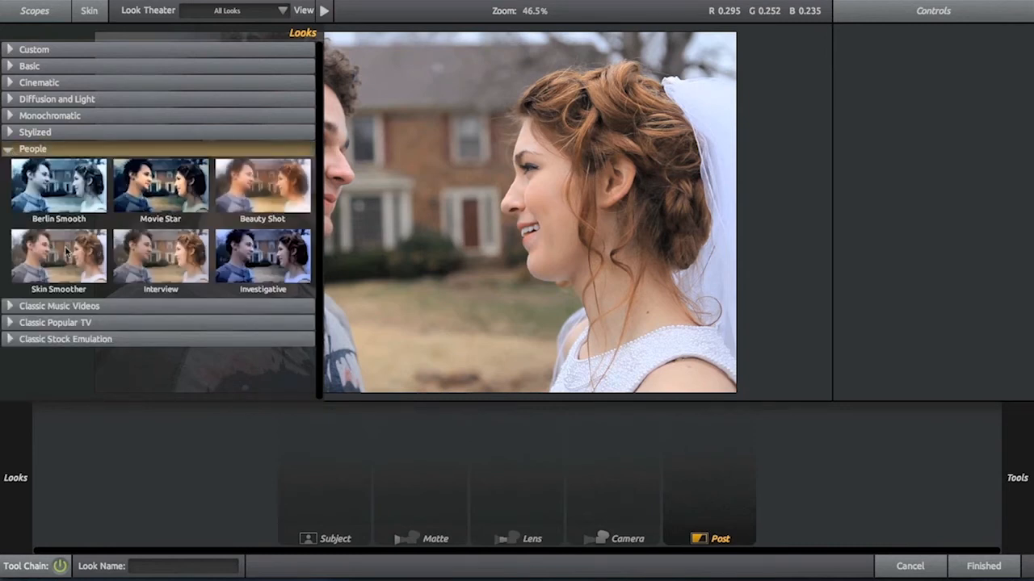
left_click(67, 252)
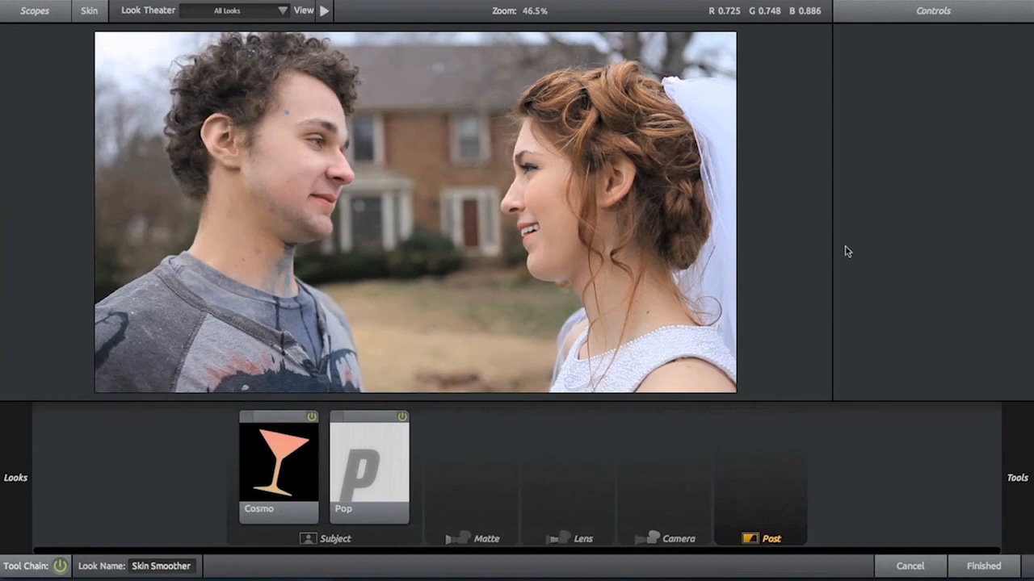
Step: Add a Vignette tool to the Lens stage of the Skin Smoother look
mouse_move(1031, 214)
left_click(856, 389)
scroll(966, 188, "up", 2)
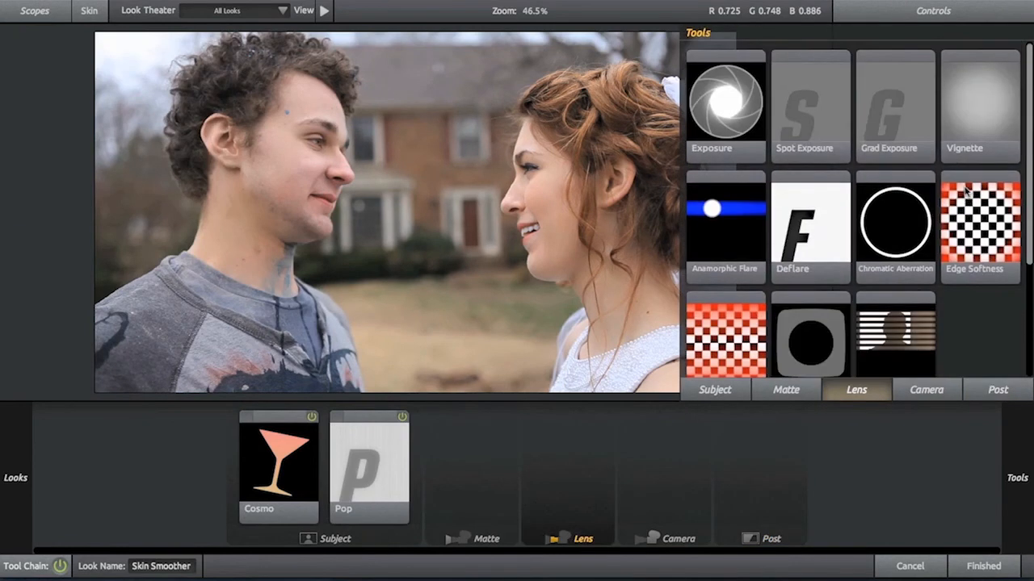
left_click_drag(990, 129, 568, 467)
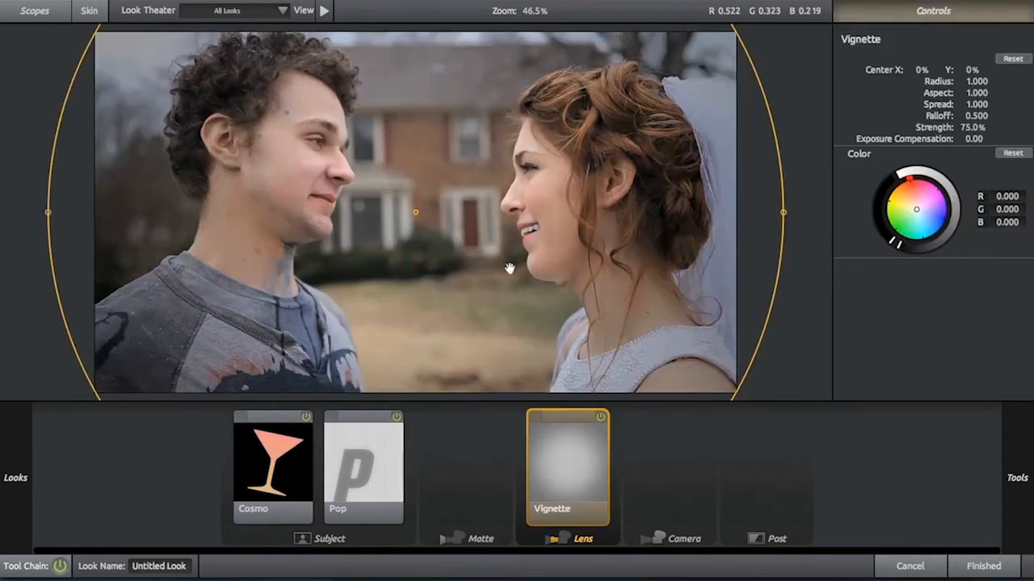
Step: Name the modified look Custom Vignette and expand the Custom category of the look presets
left_click(174, 568)
type("Custom Vignette")
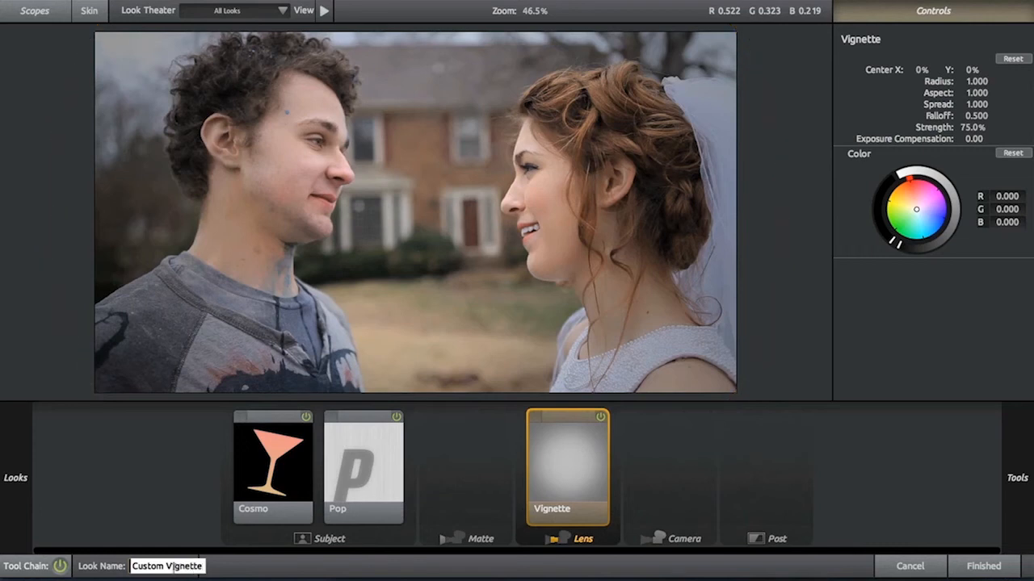
key("Return")
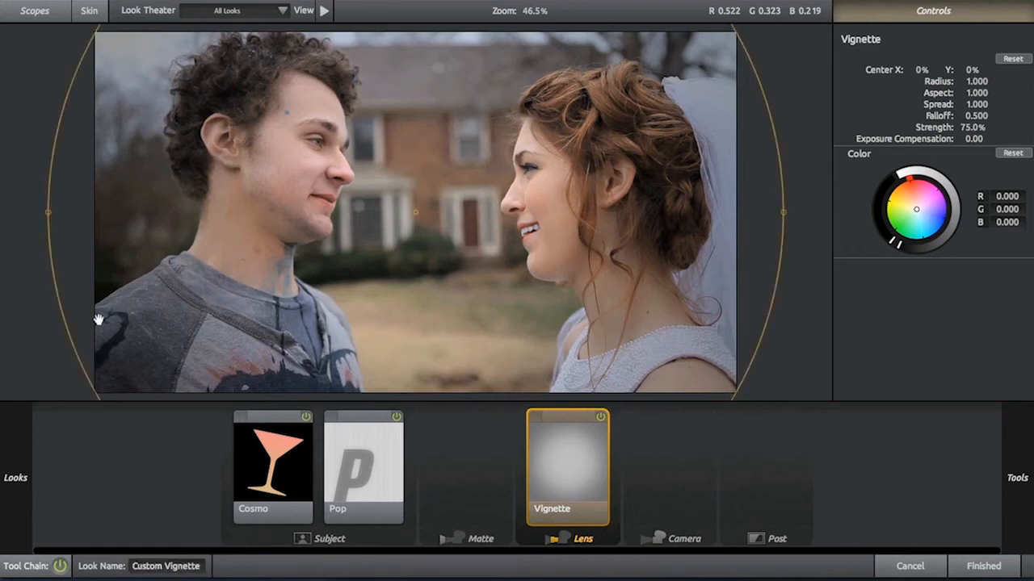
mouse_move(2, 215)
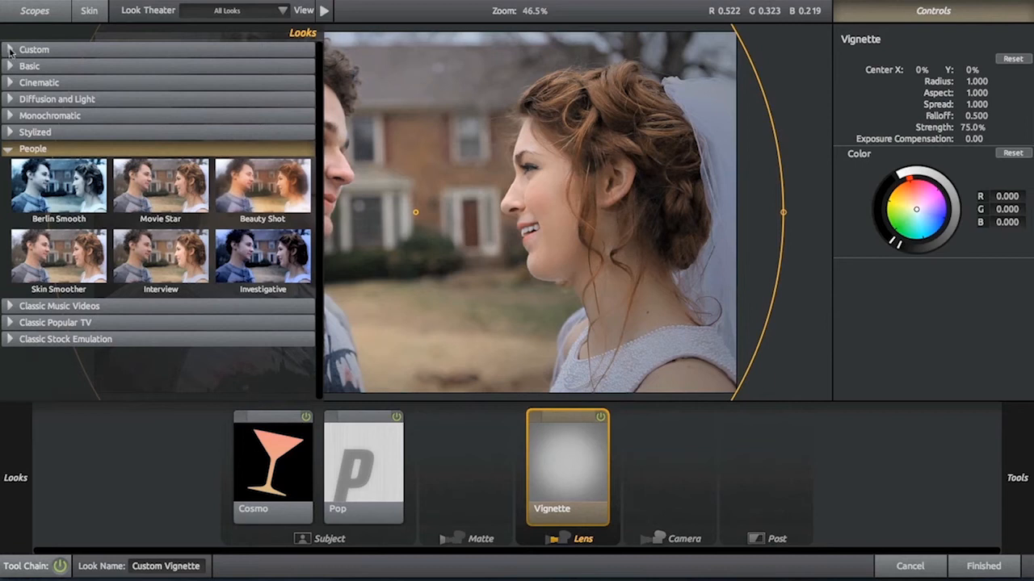
left_click(10, 50)
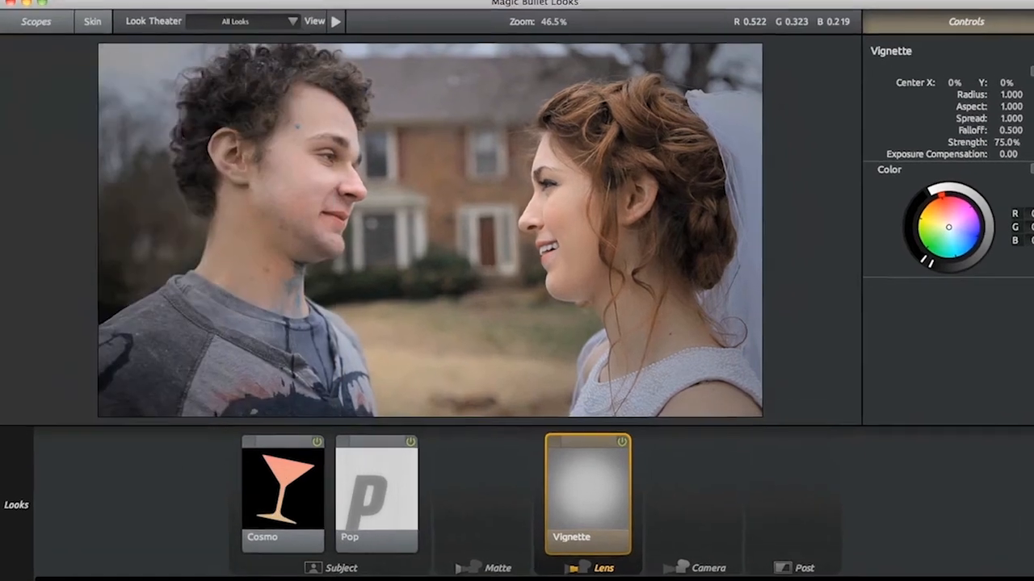
Step: Check the look export commands, and switch to Finder to view the saved looks in the LooksBuilder Looks > Custom folder
left_click(176, 8)
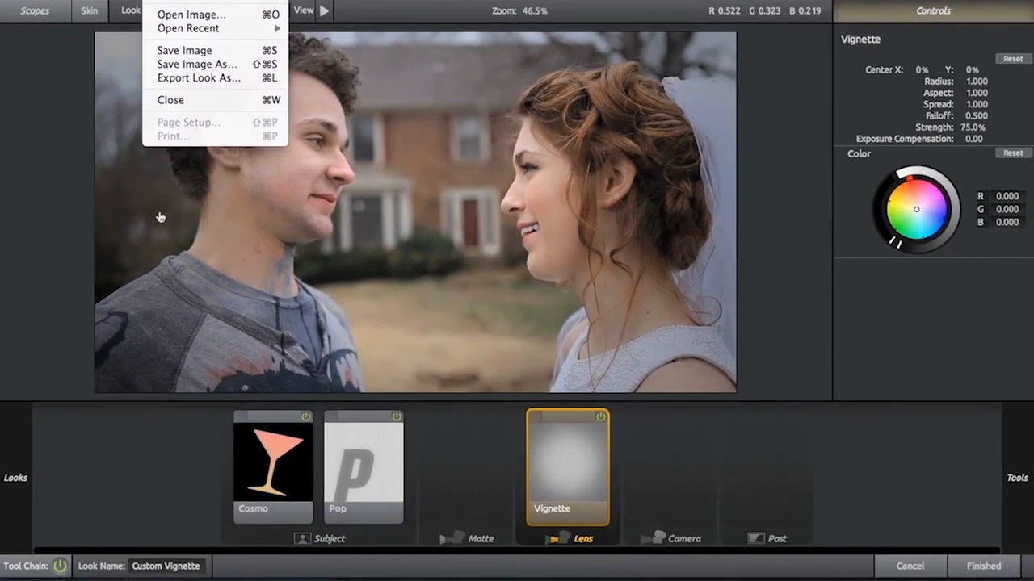
key("super+Tab")
key("super+Tab")
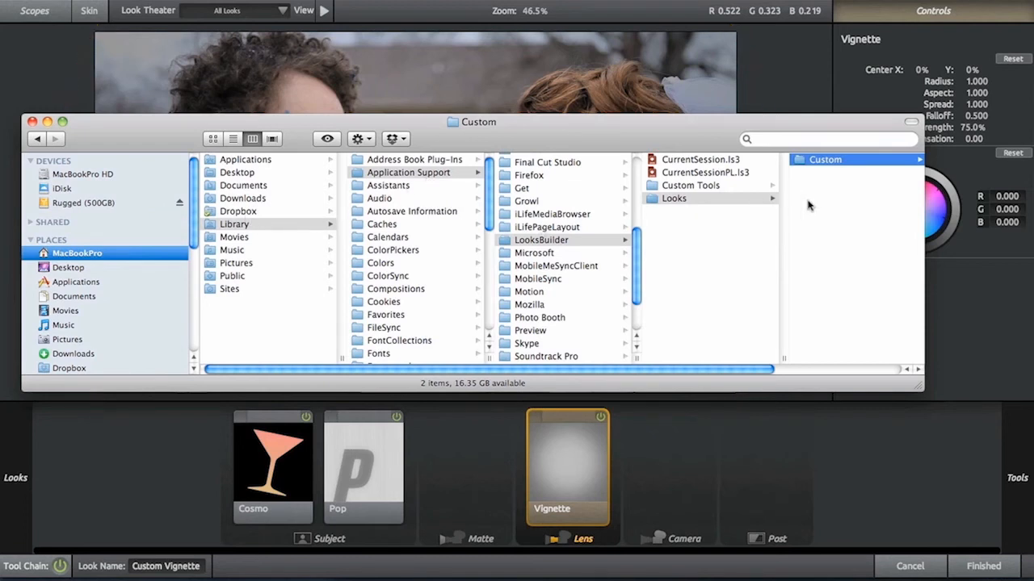
scroll(809, 206, "right", 2)
scroll(810, 206, "right", 3)
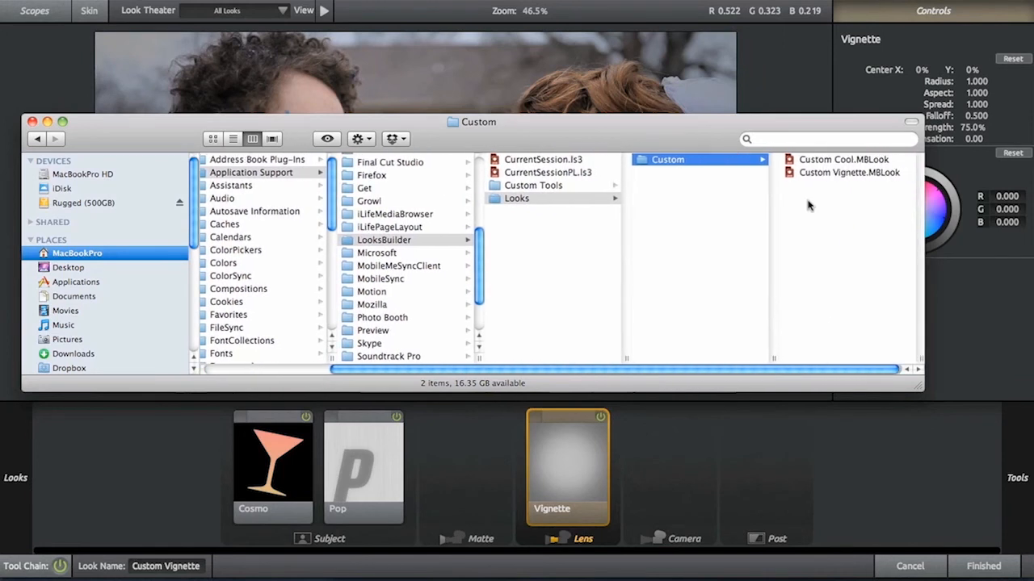
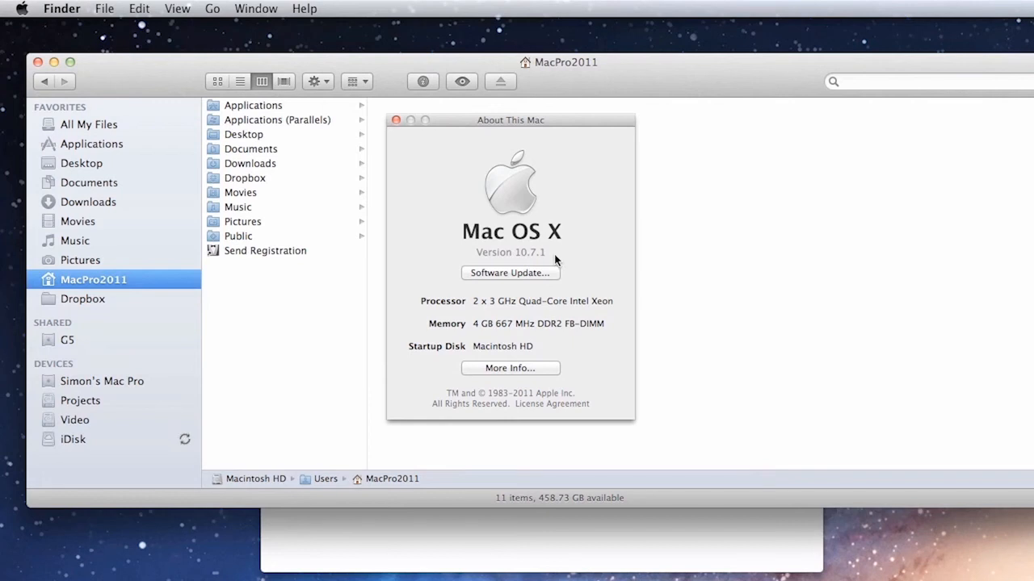
Step: Close About This Mac and run chflags nohidden ~/Library in Terminal to reveal the user's Library folder
left_click(395, 119)
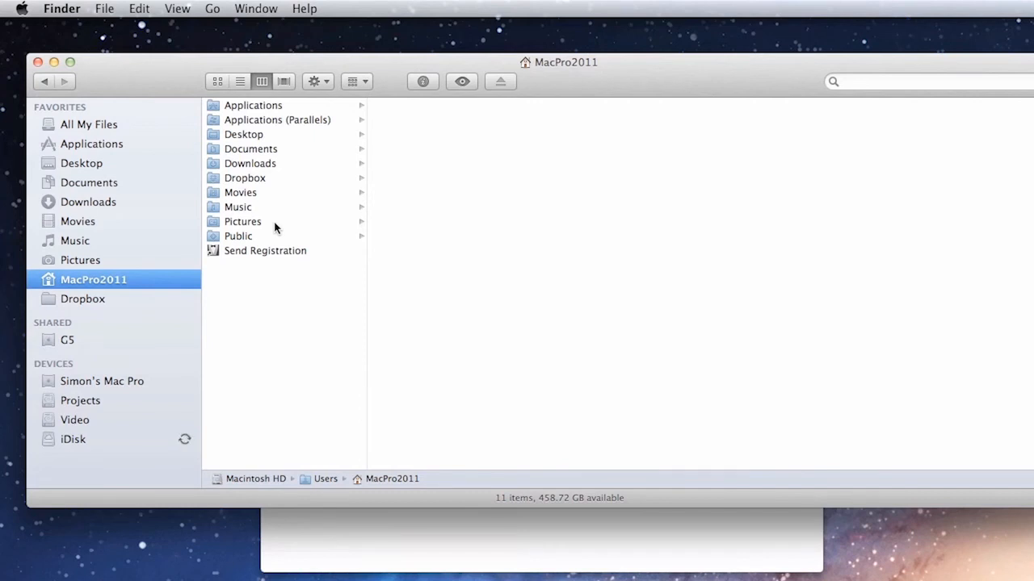
left_click(345, 543)
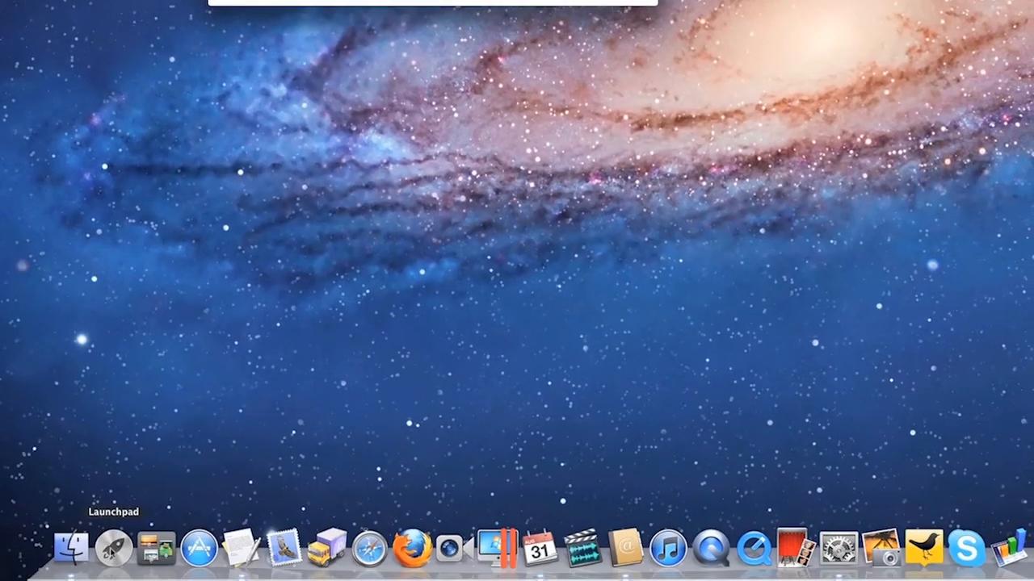
left_click(113, 550)
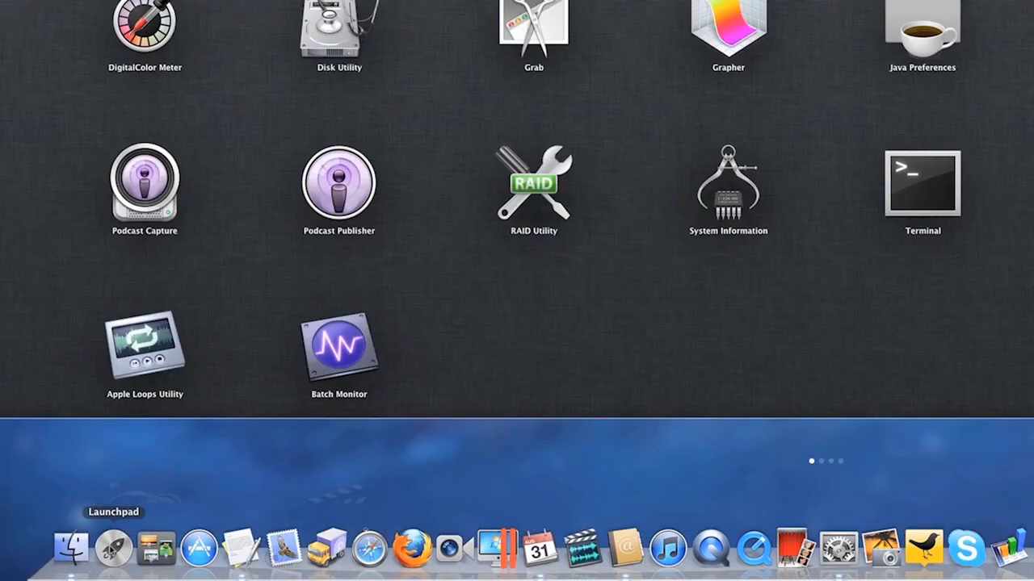
left_click(939, 189)
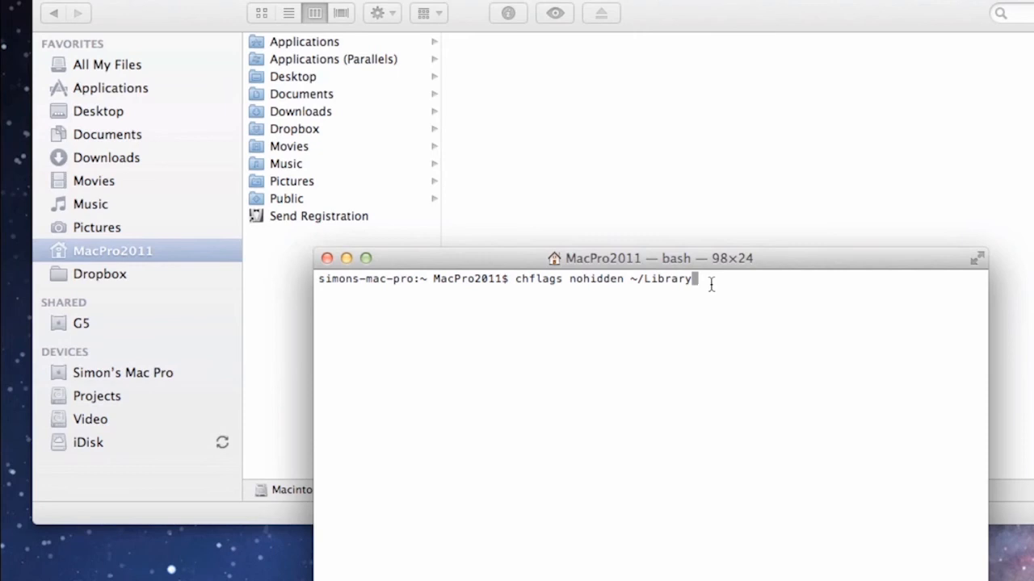
key("Return")
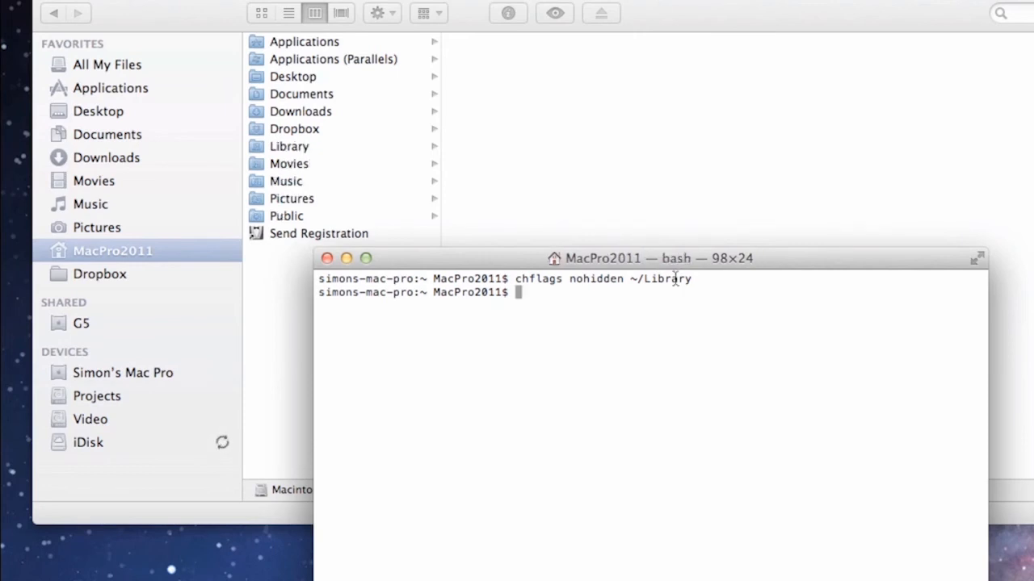
Step: Browse the user Library in Finder to Application Support > LooksBuilder > Looks > Custom to view the saved custom looks
left_click(272, 146)
left_click(253, 151)
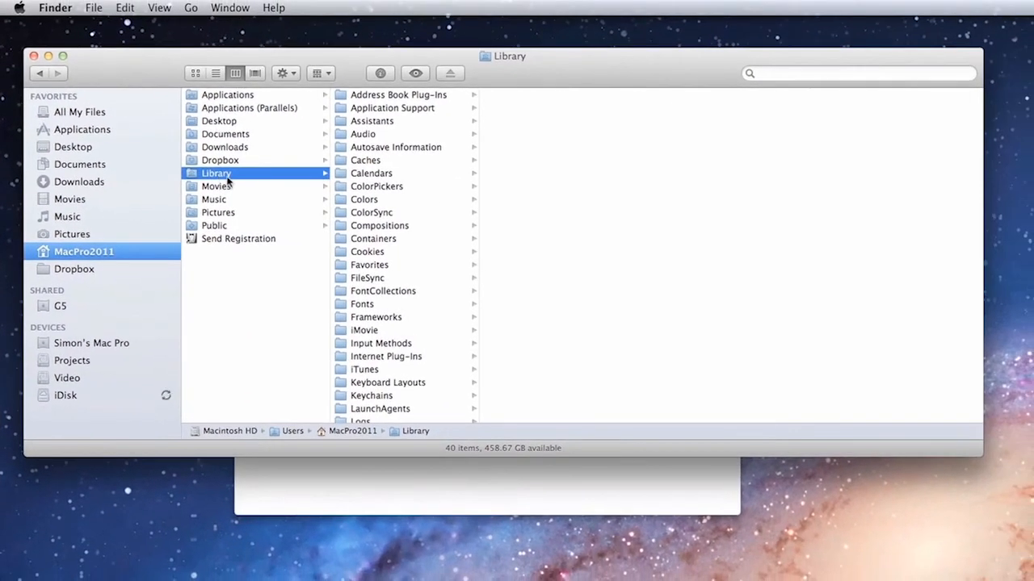
left_click(394, 110)
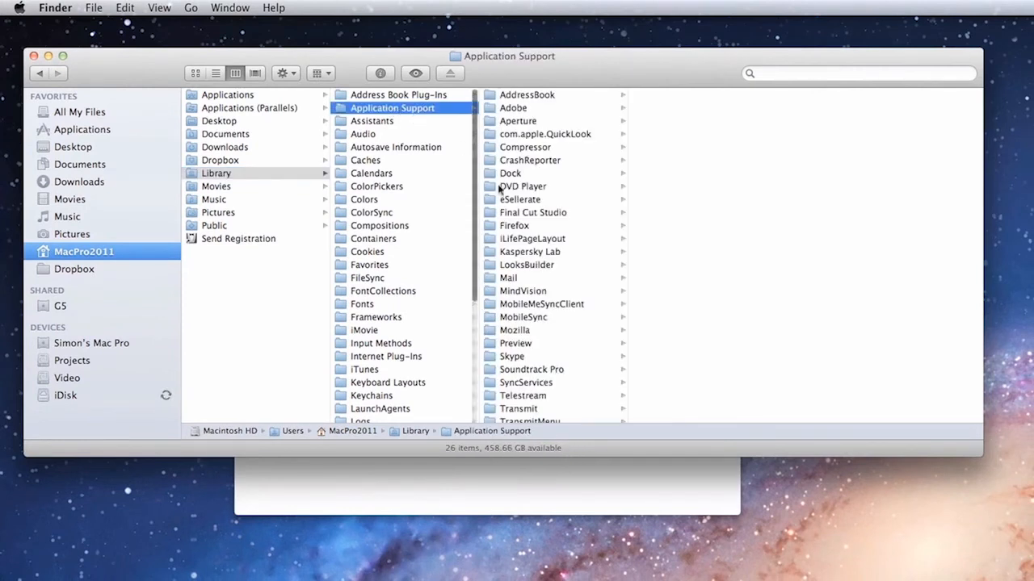
left_click(511, 266)
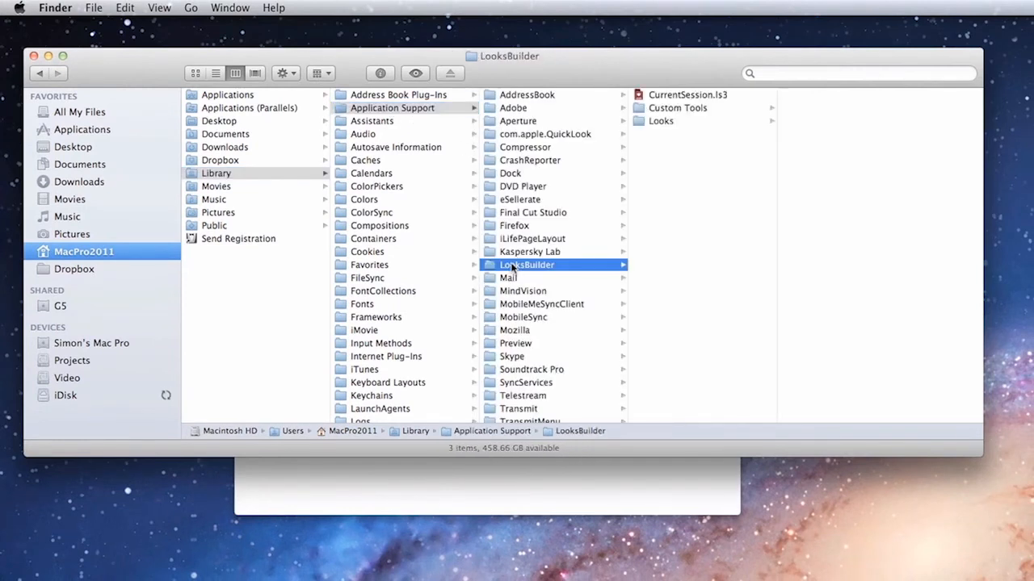
left_click(664, 121)
left_click(810, 96)
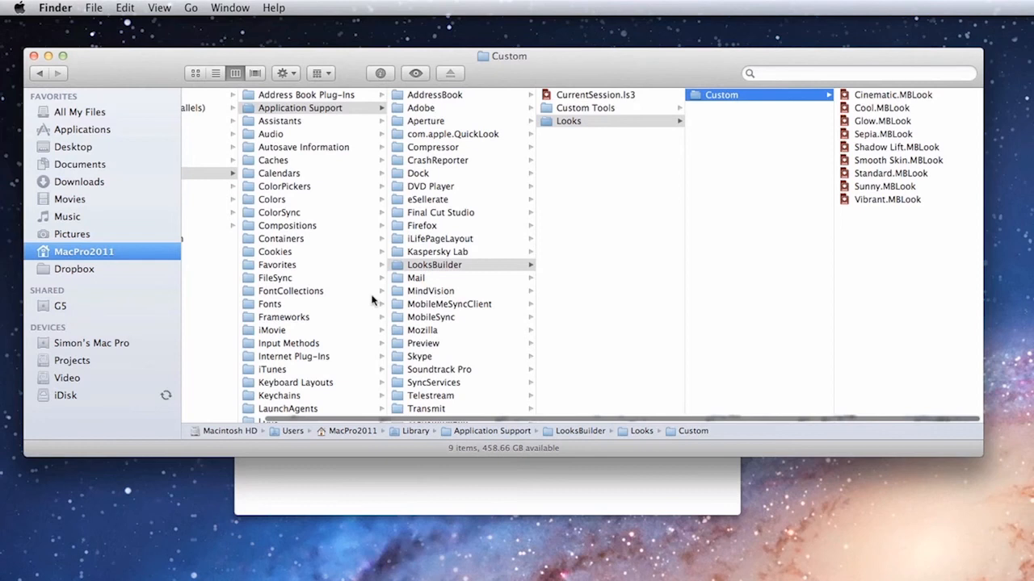
scroll(250, 314, "left", 3)
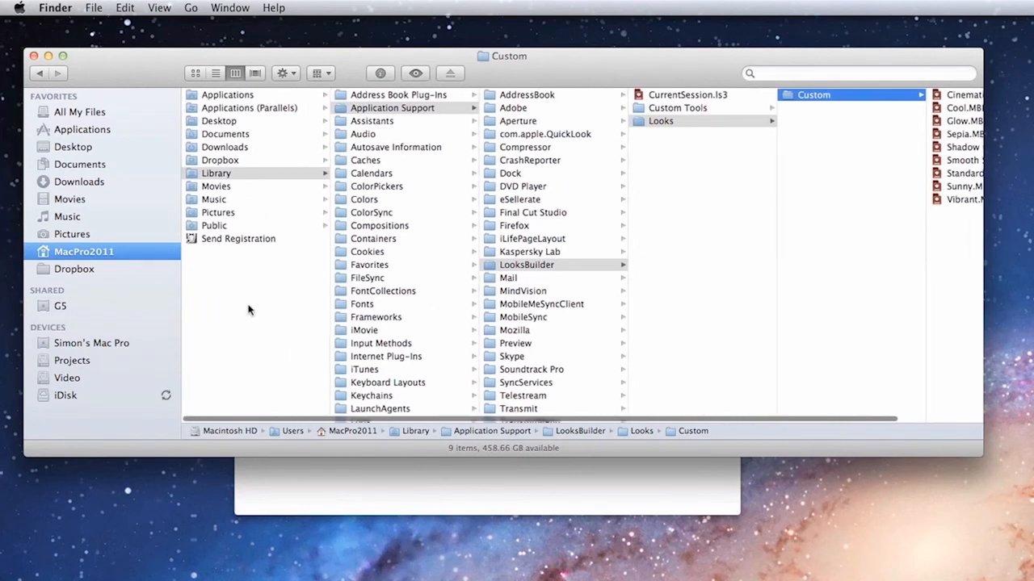
Step: Switch to Terminal and run chflags hidden ~/Library to hide the user's Library folder again
left_click(247, 311)
left_click(268, 466)
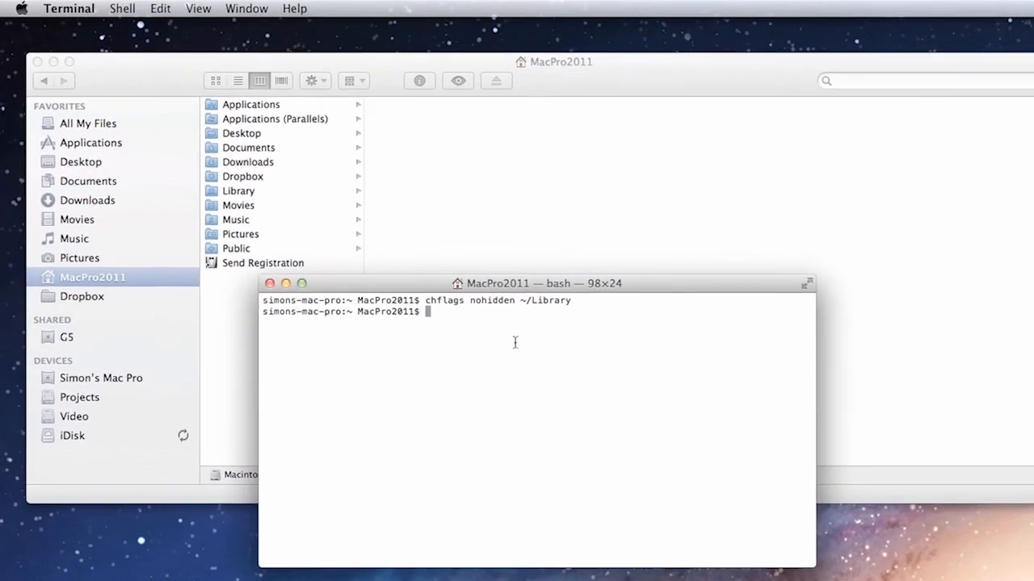
type("chflags hidden ~/Library")
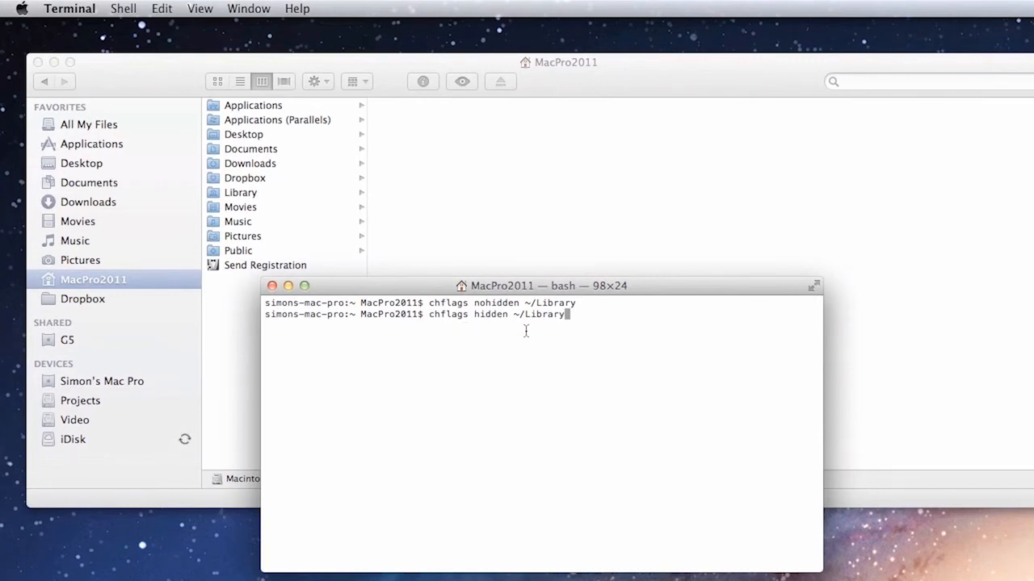
key("Return")
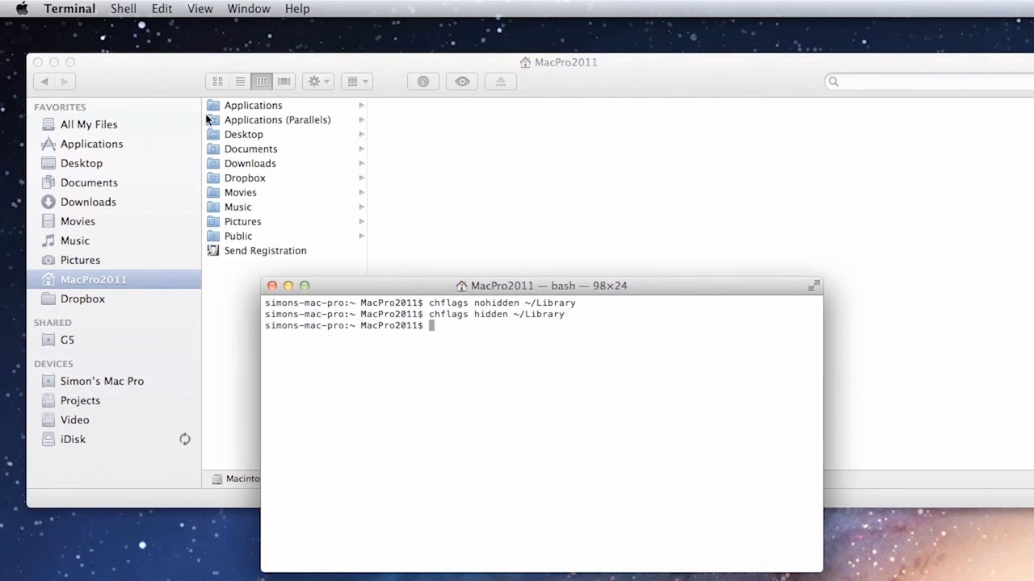
Step: Switch to Finder and go directly to the hidden user Library folder without changing its visibility
left_click(171, 75)
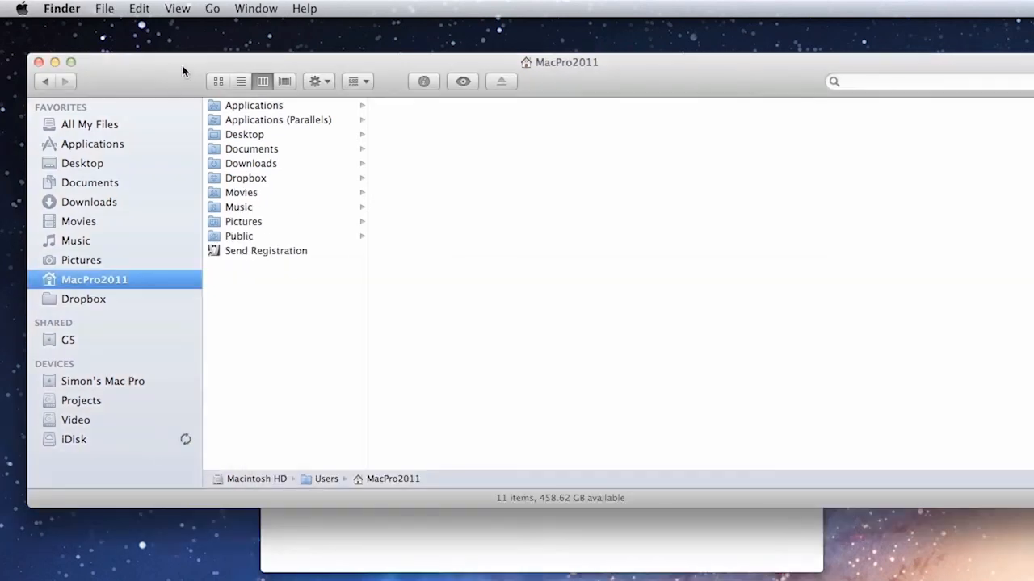
left_click(211, 9)
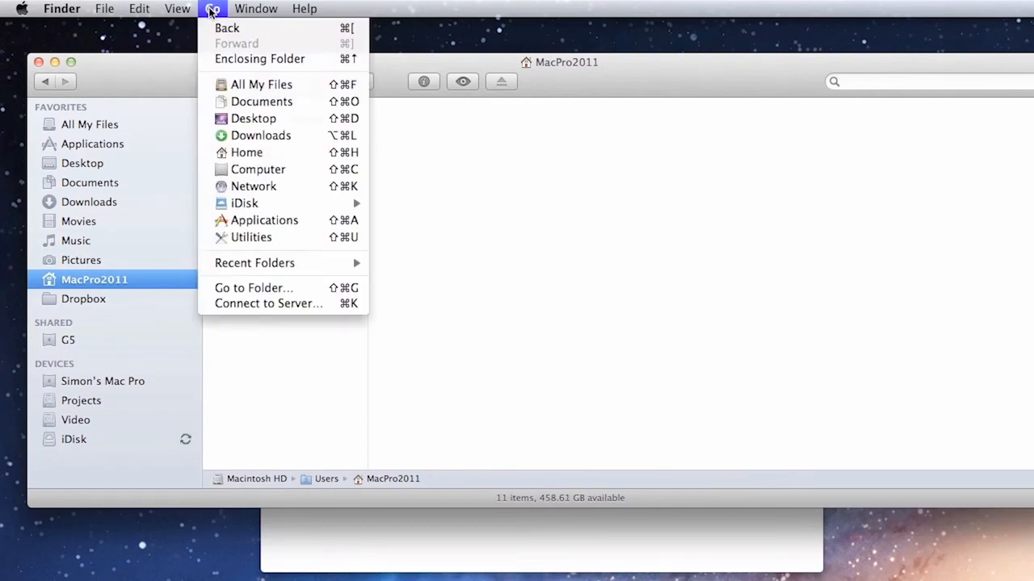
key("alt")
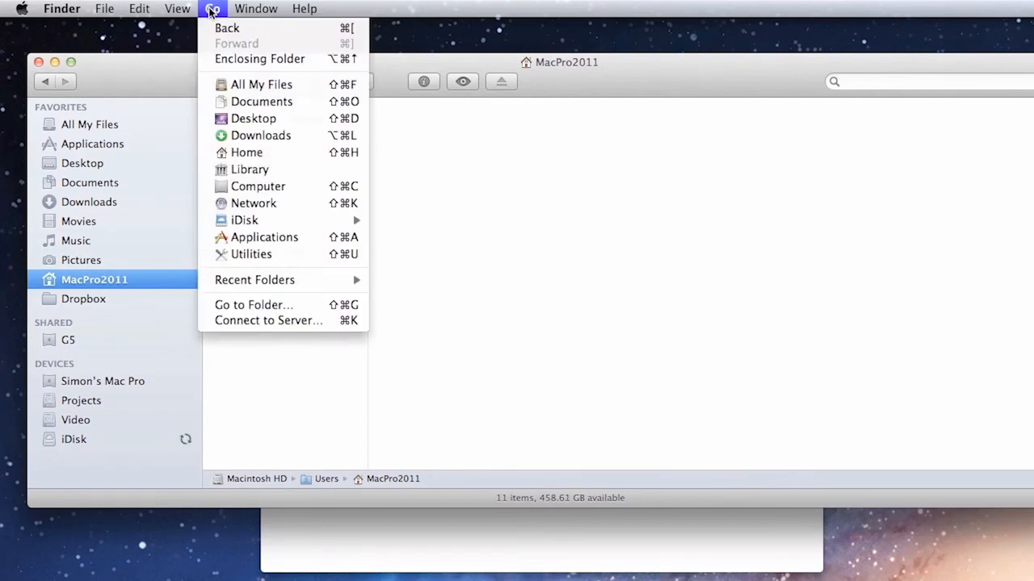
left_click(291, 171)
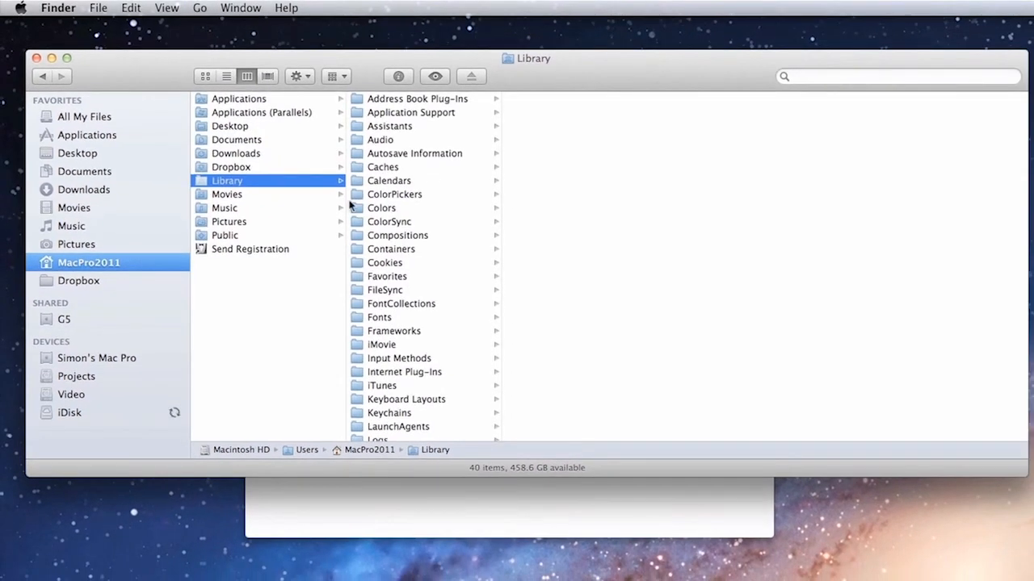
Step: Open Application Support > LooksBuilder > Looks > Custom inside the hidden Library folder
left_click(413, 114)
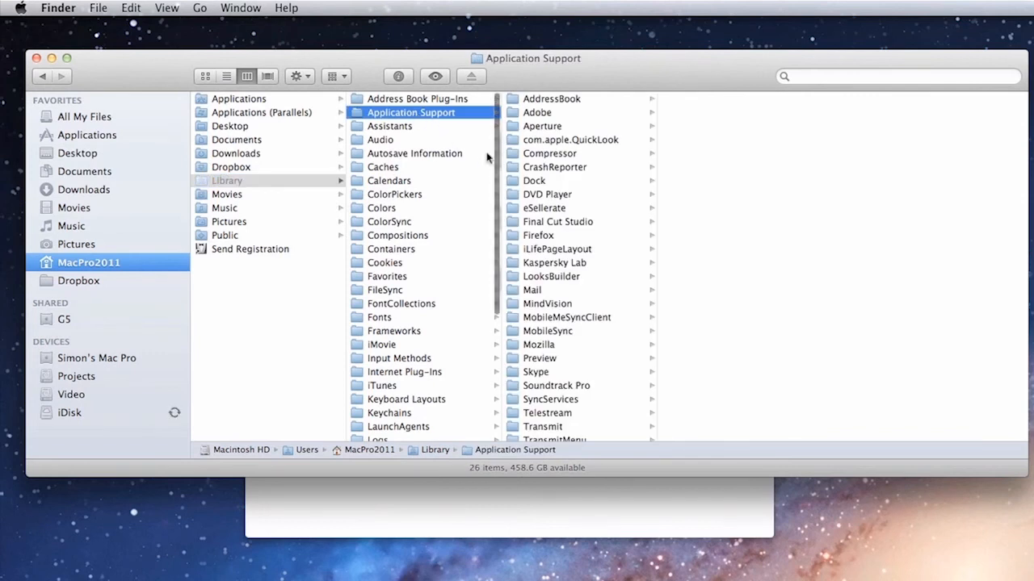
left_click(557, 276)
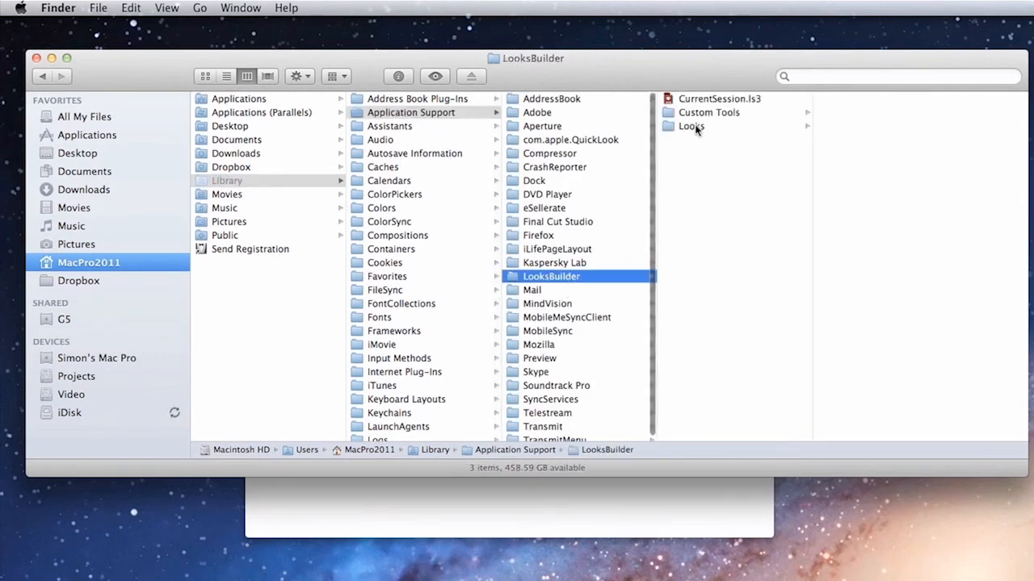
left_click(696, 127)
left_click(866, 102)
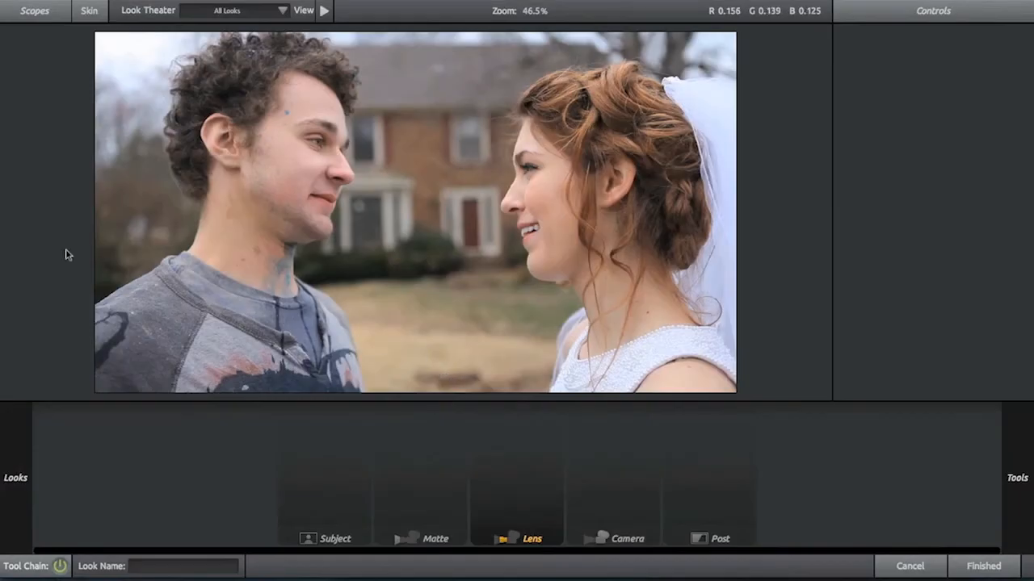
Step: Switch to the look editor and browse the Vintage Film presets, collapsing the category when done
mouse_move(3, 252)
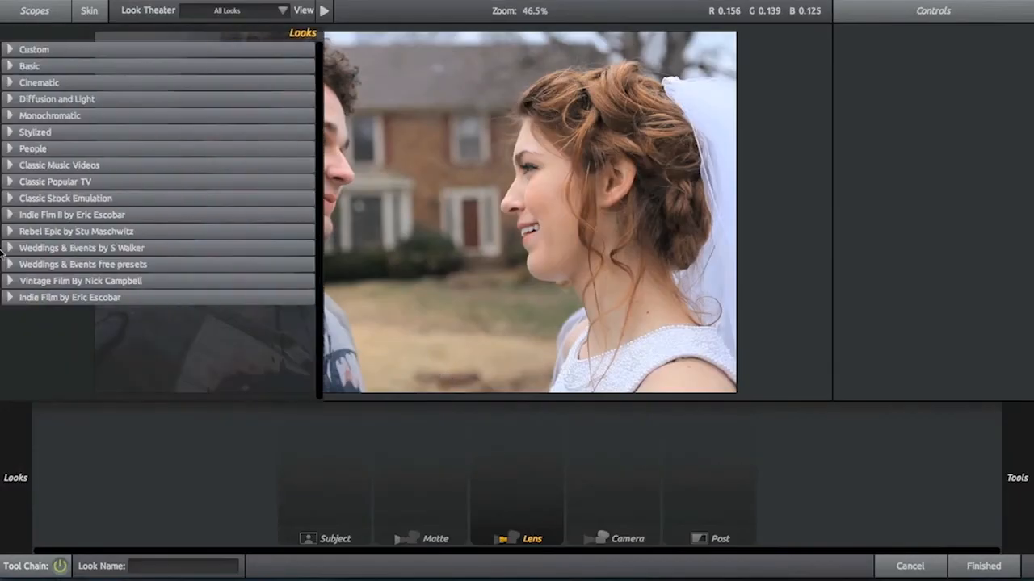
left_click(10, 298)
left_click(10, 298)
left_click(10, 281)
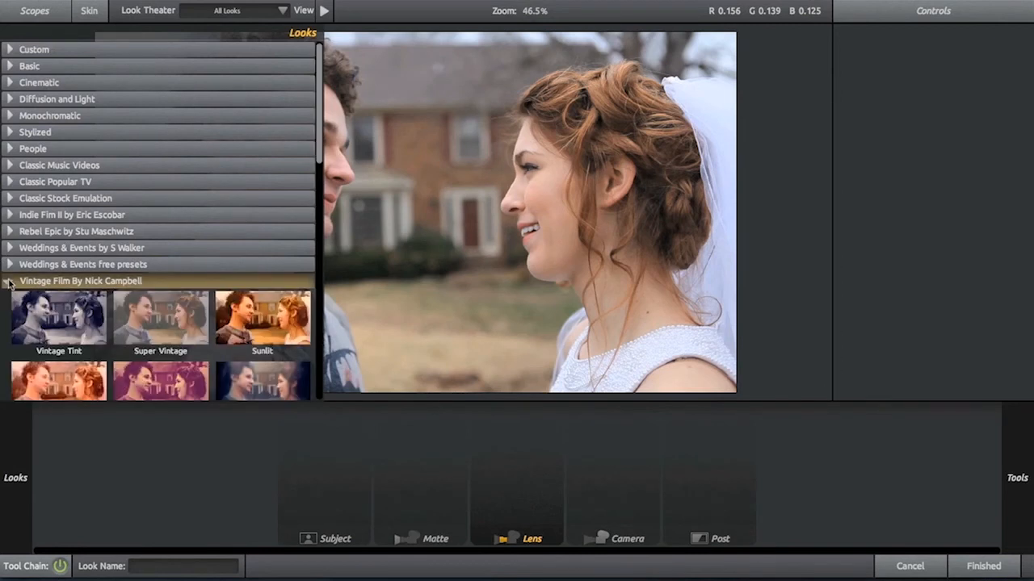
scroll(66, 323, "down", 4)
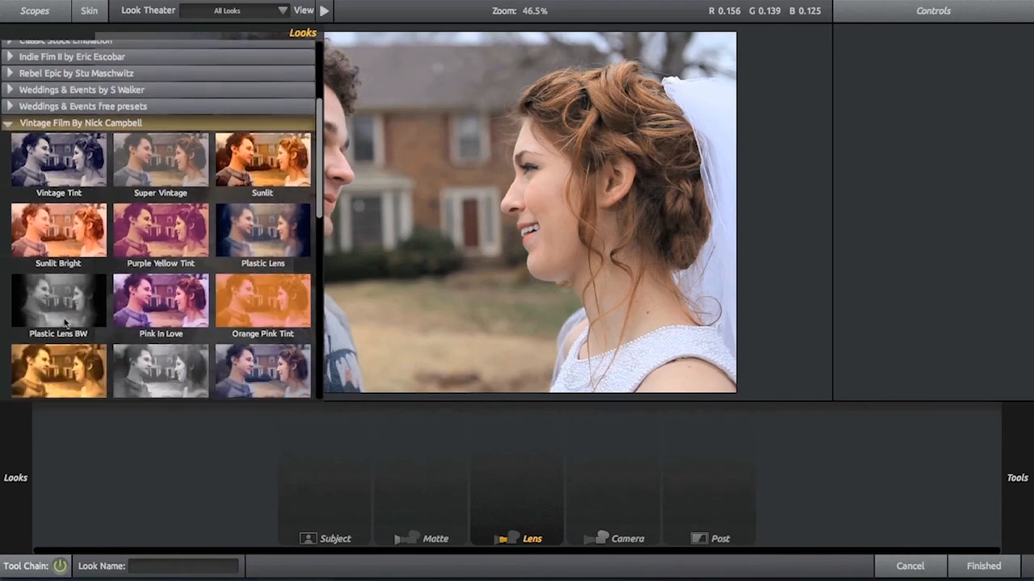
scroll(66, 323, "up", 4)
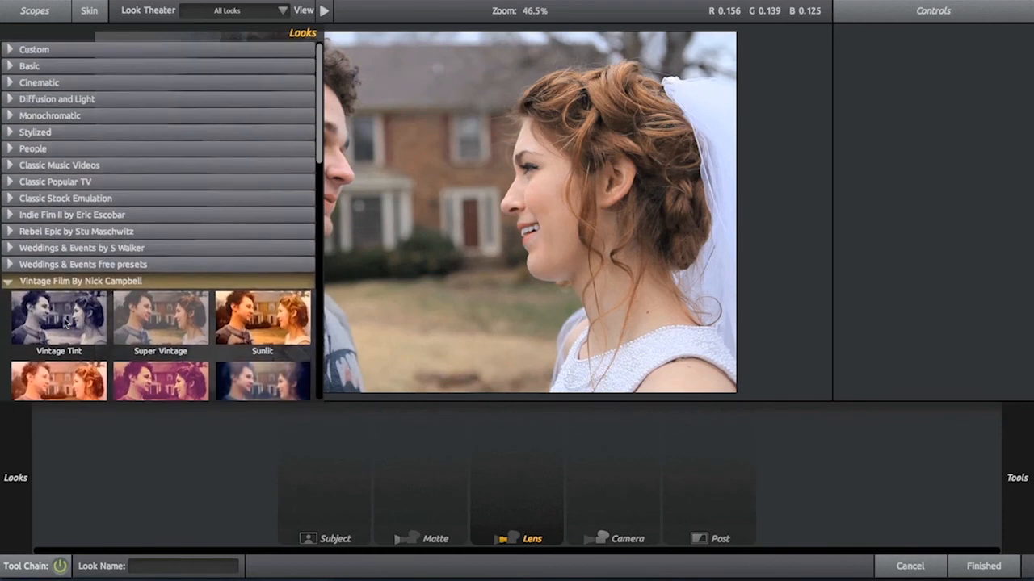
left_click(10, 283)
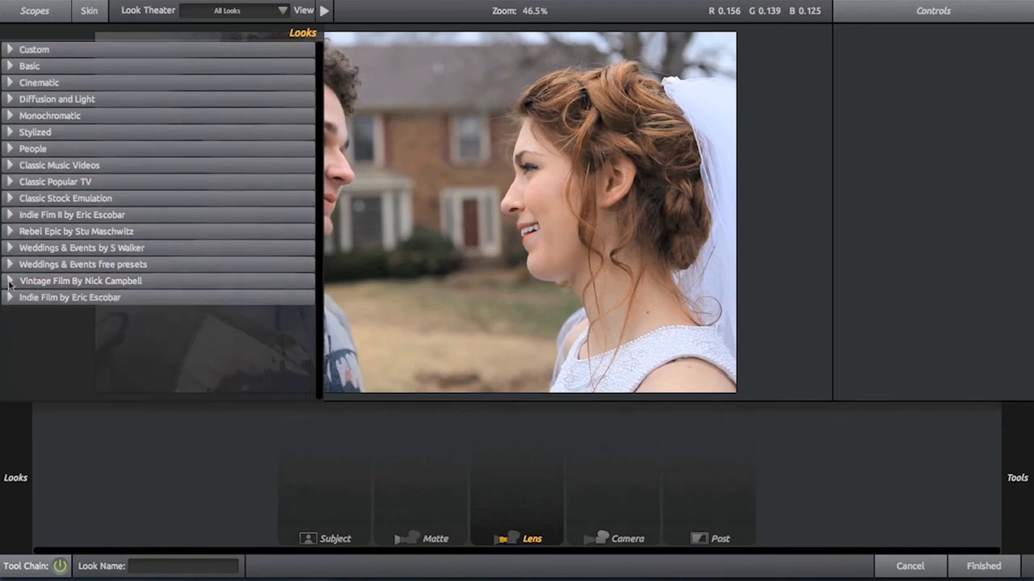
Step: Browse the Rebel Epic look presets and collapse the category
left_click(11, 232)
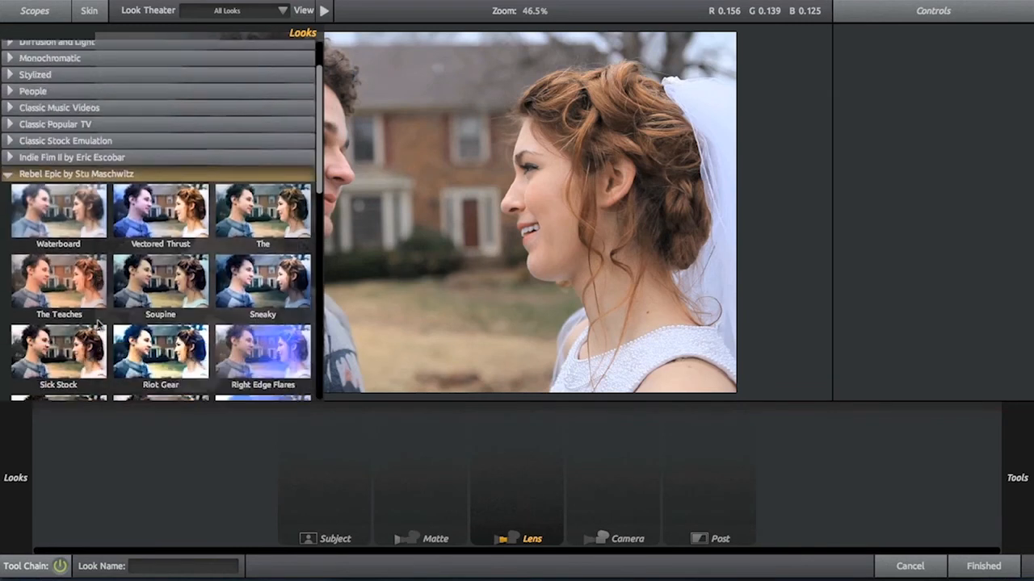
scroll(98, 323, "down", 4)
scroll(99, 323, "up", 4)
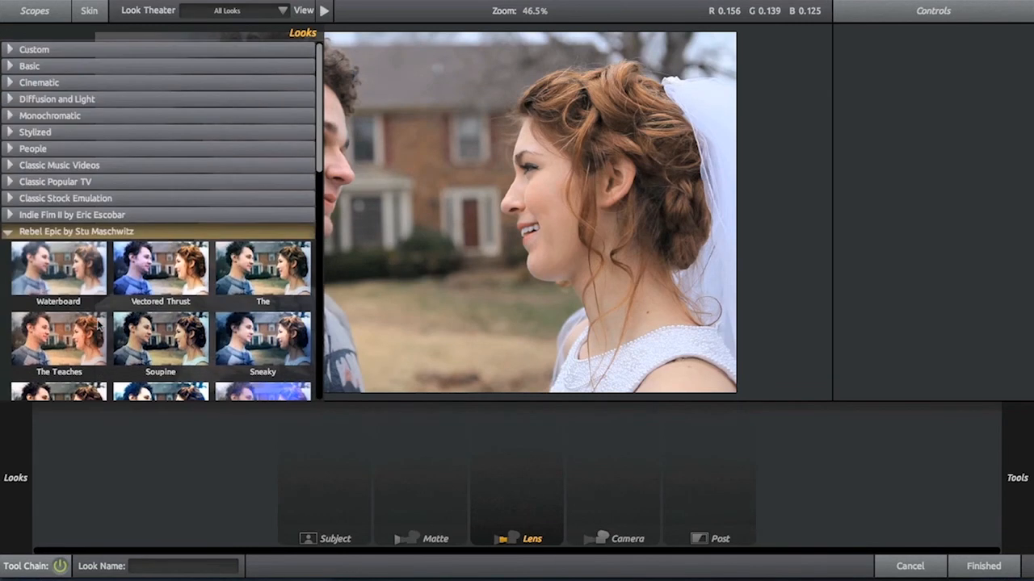
left_click(9, 232)
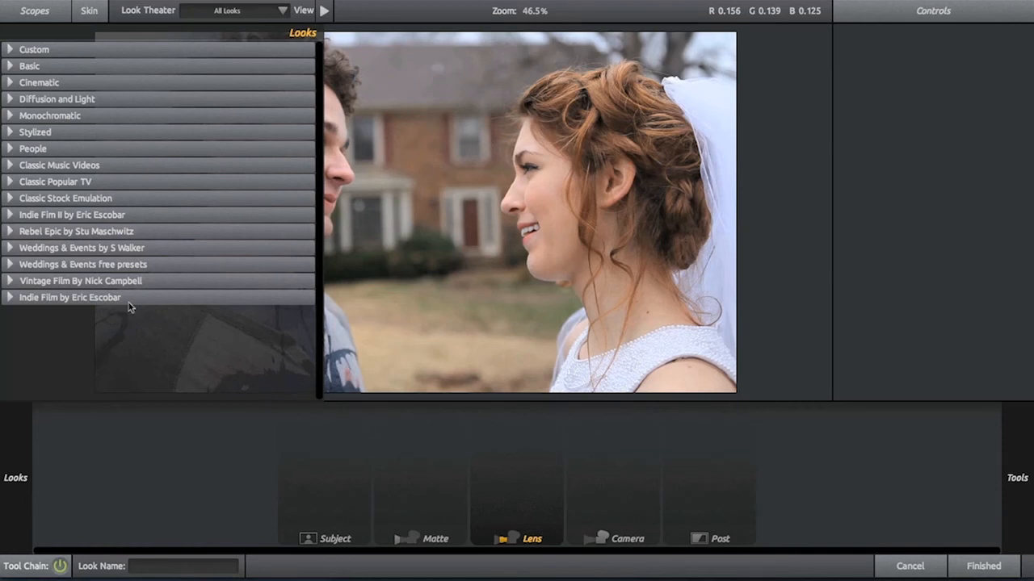
Step: Try the Monochrome Cool, Seattle and Glowing Bride looks from the Weddings & Events free presets, and collapse the category
left_click(10, 264)
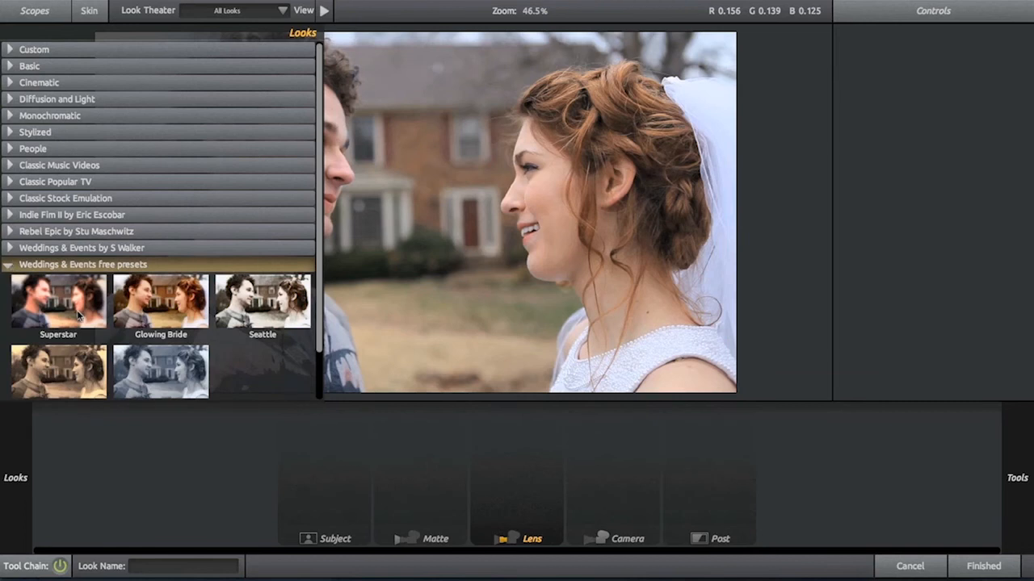
scroll(79, 315, "down", 2)
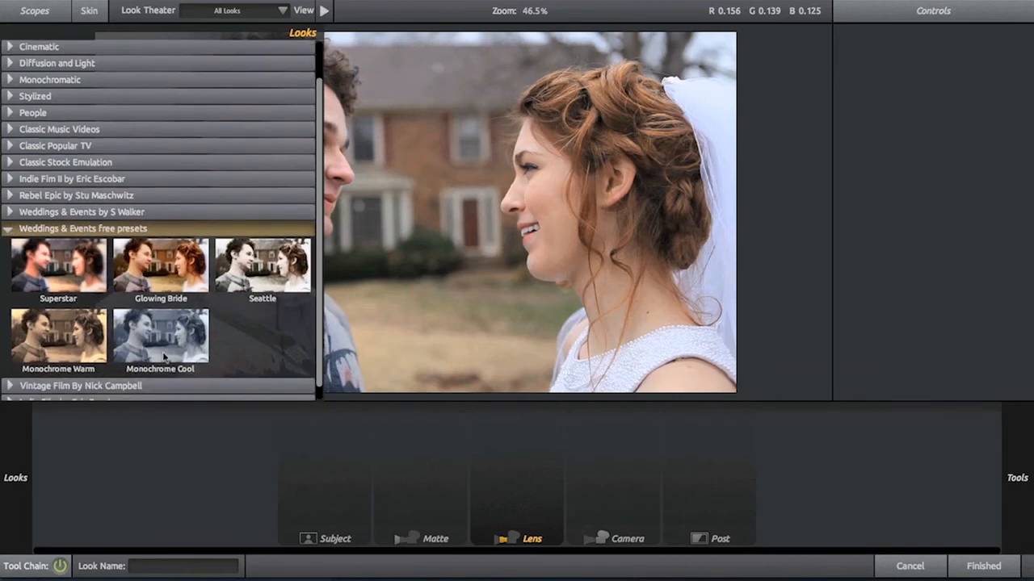
left_click(164, 357)
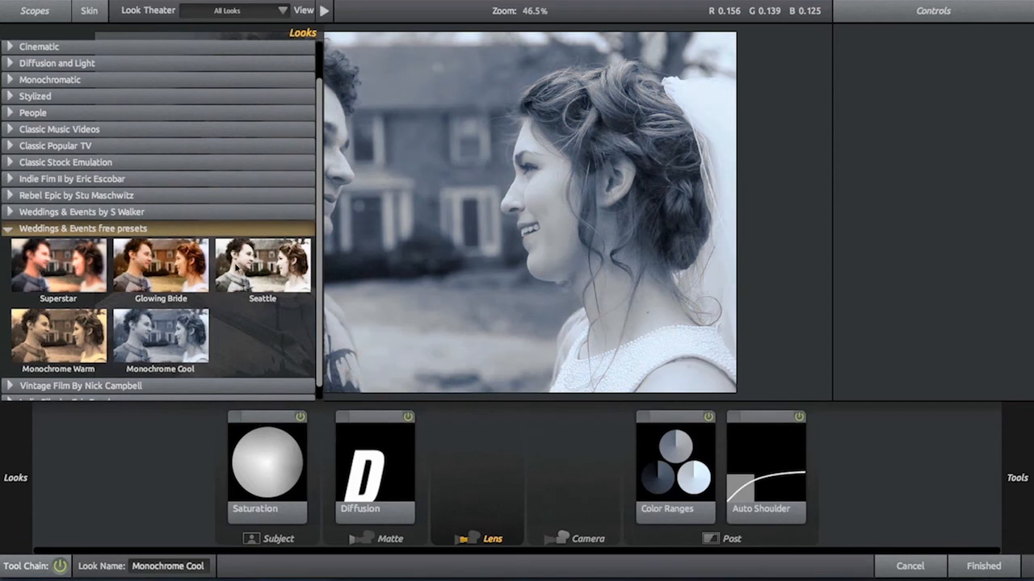
left_click(260, 271)
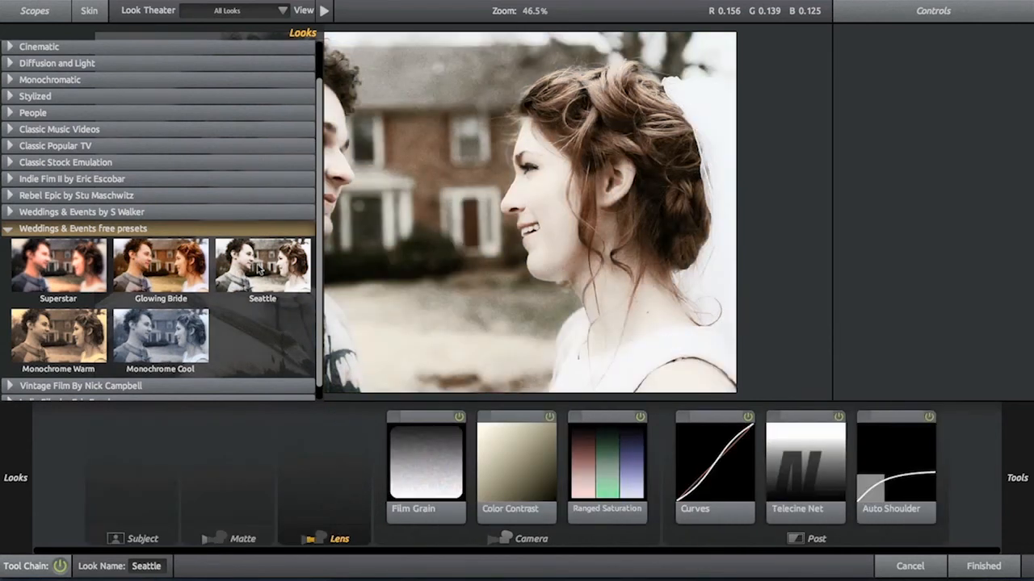
left_click(164, 278)
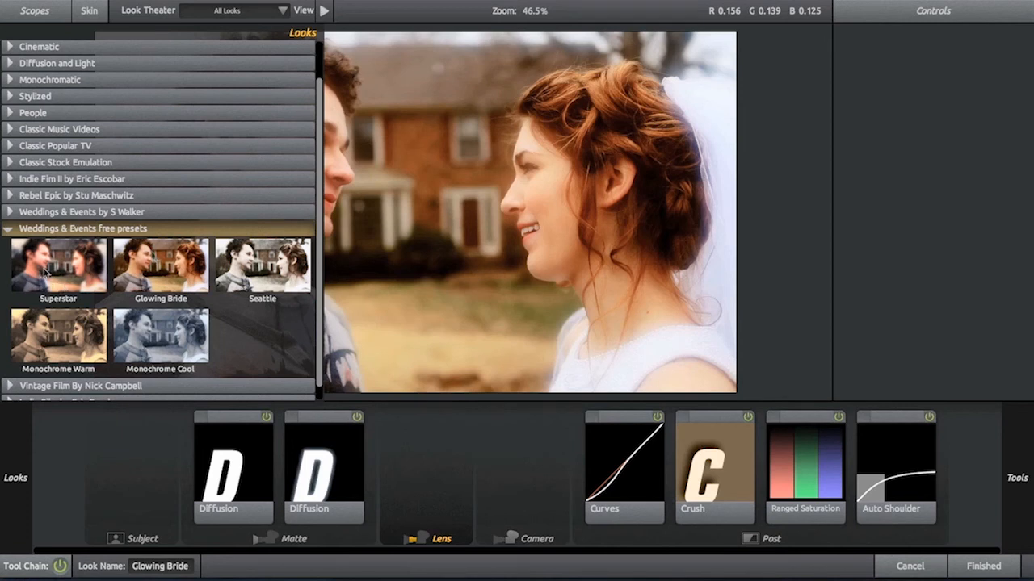
left_click(7, 233)
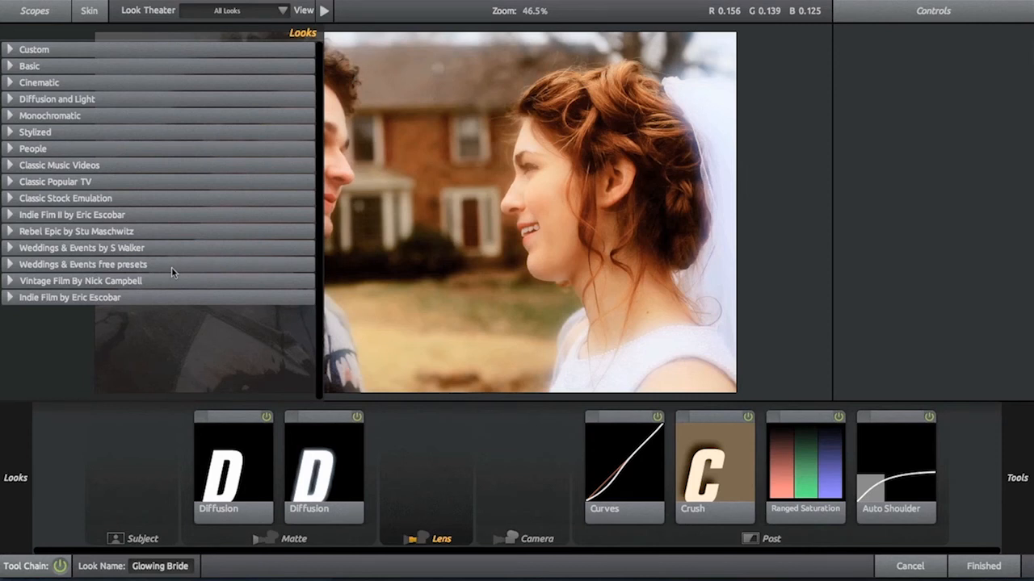
Step: Switch to Finder and examine the preset category folders in the system Library's LooksBuilder > Looks folder
key("super+Tab")
key("super+Tab")
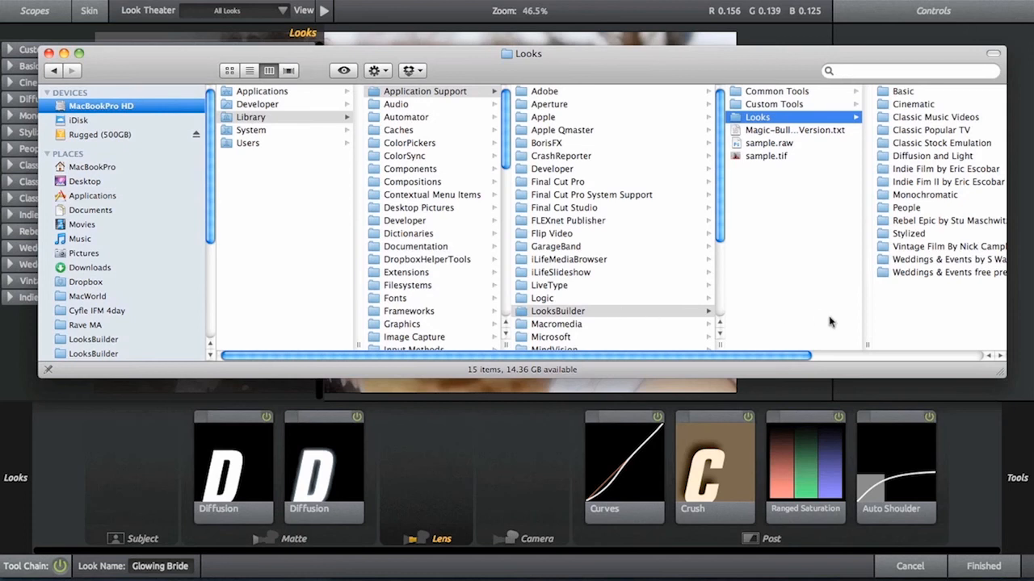
scroll(936, 350, "right", 5)
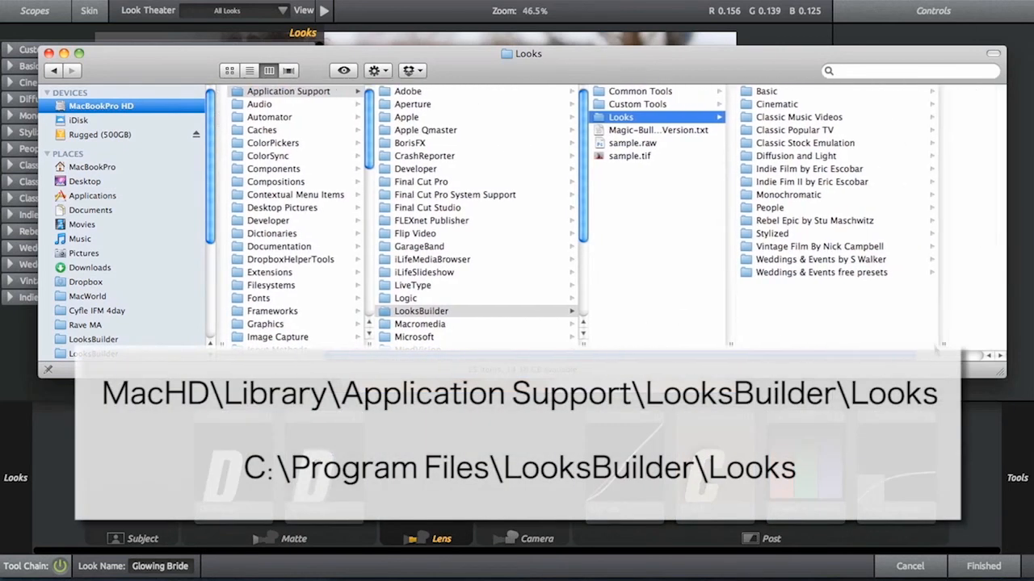
left_click(871, 275)
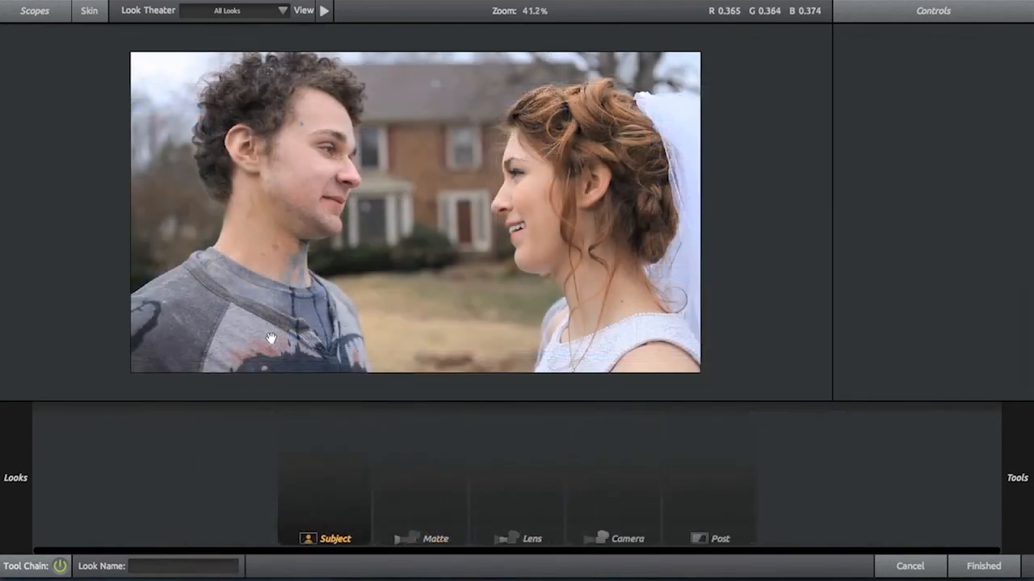
Step: Return to the look editor, view the Basic look presets, and collapse the category
mouse_move(3, 212)
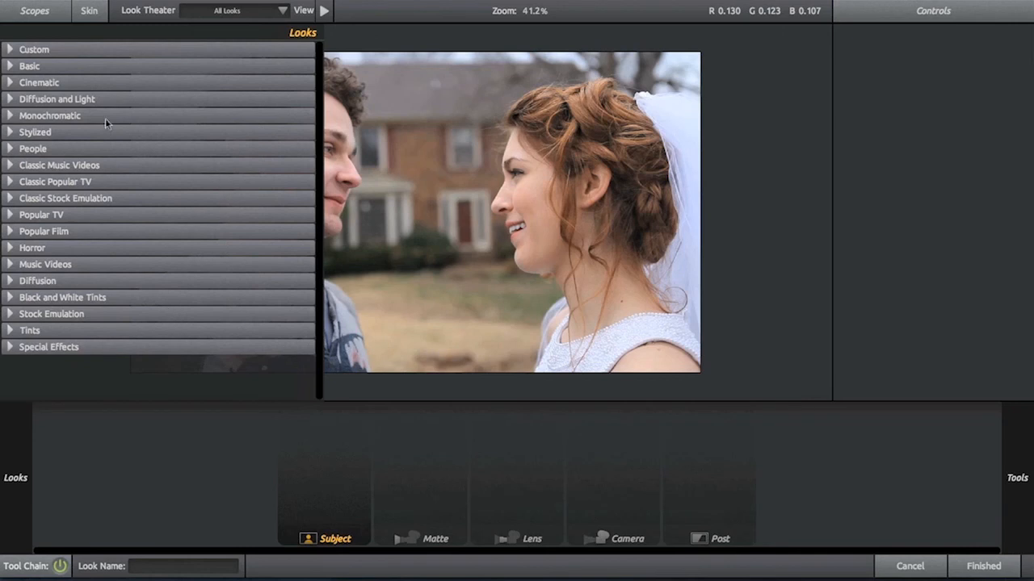
left_click(10, 67)
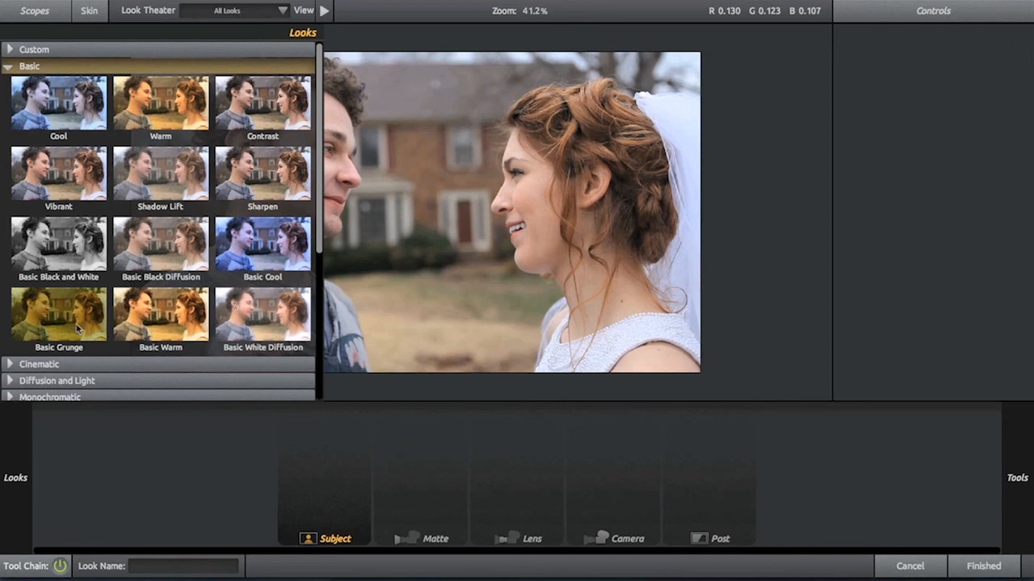
left_click(7, 67)
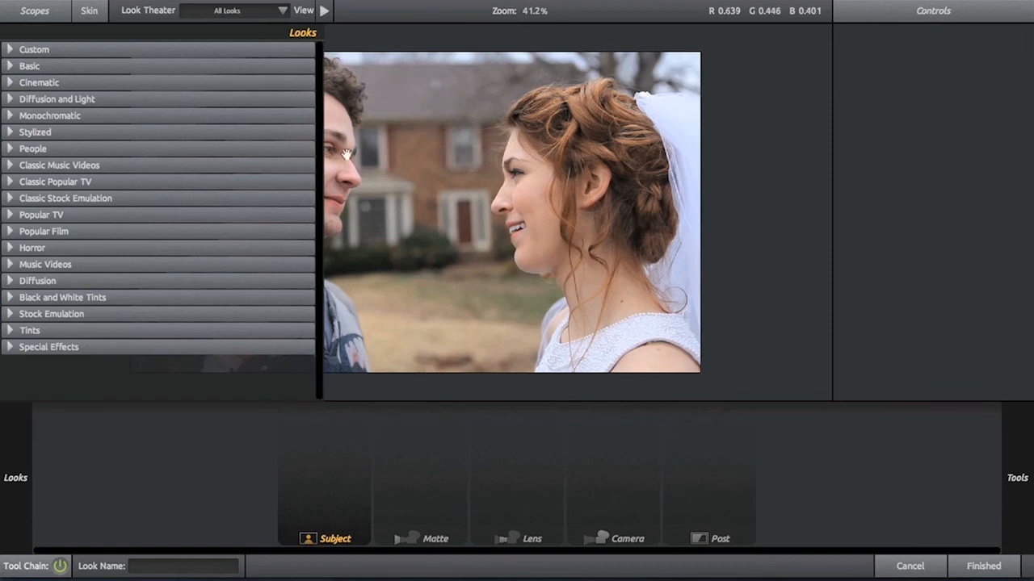
Step: Show the scopes beside the preview image and expand the RGB Parade
mouse_move(2, 136)
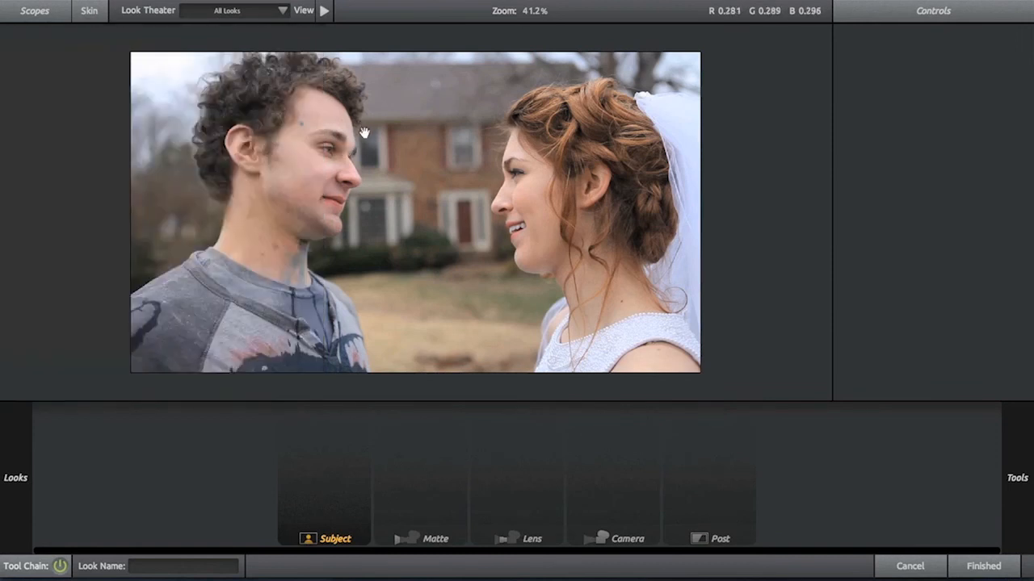
left_click(55, 16)
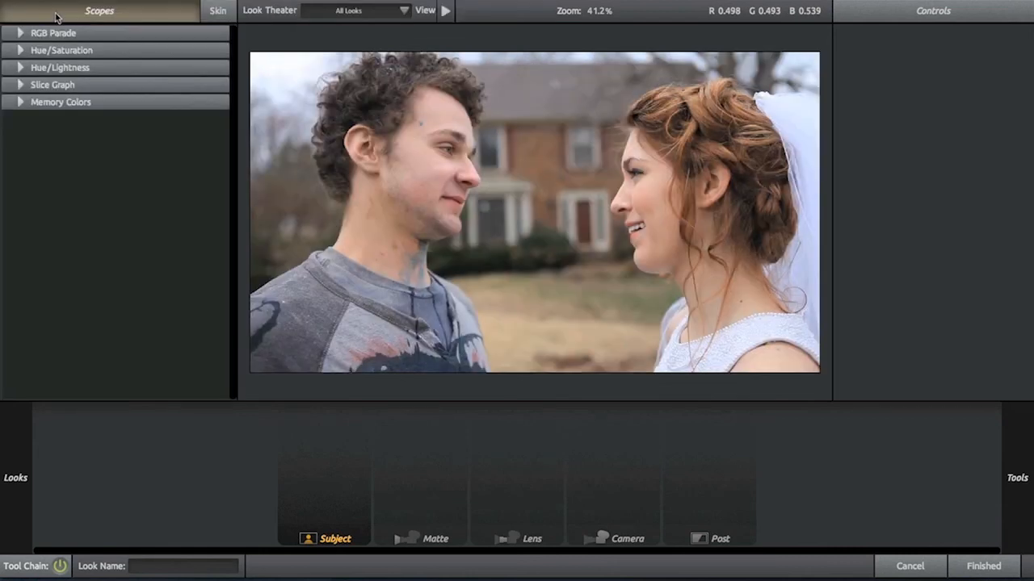
left_click(20, 33)
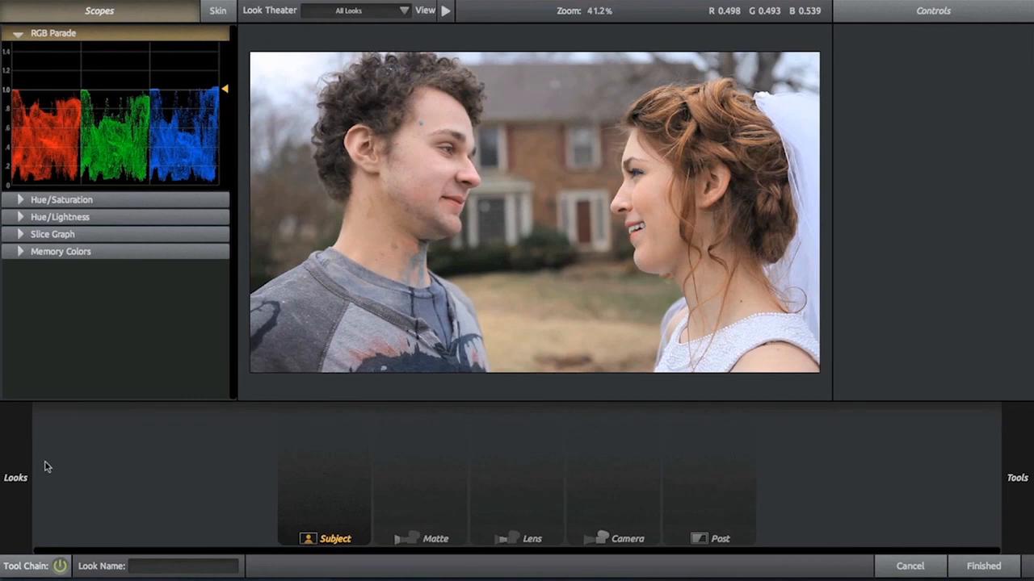
mouse_move(2, 460)
Step: Reorder the scopes so Hue/Saturation follows the RGB Parade and Memory Colors comes after it, with both expanded
left_click_drag(117, 239, 112, 198)
left_click(21, 252)
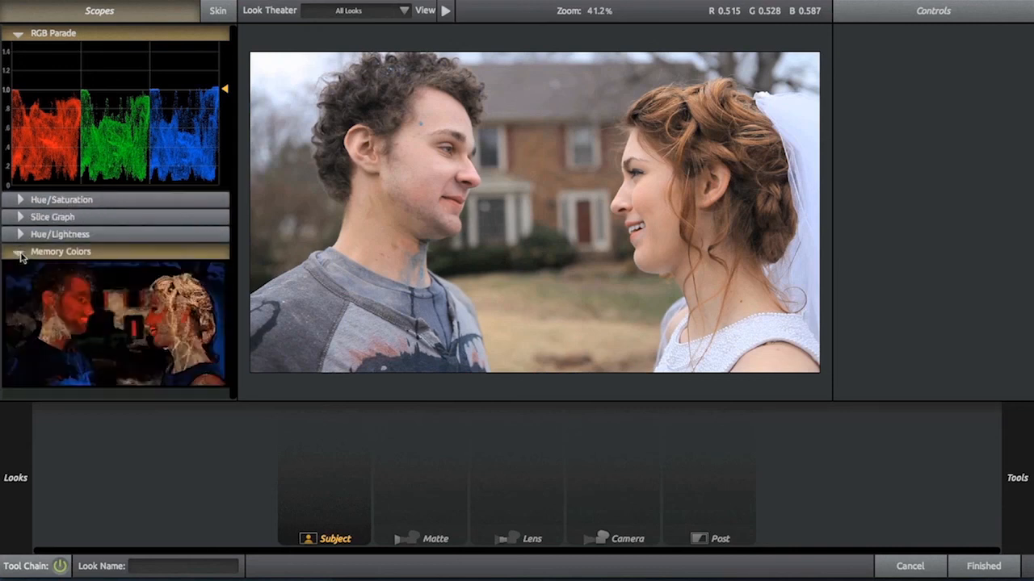
left_click_drag(55, 257, 58, 200)
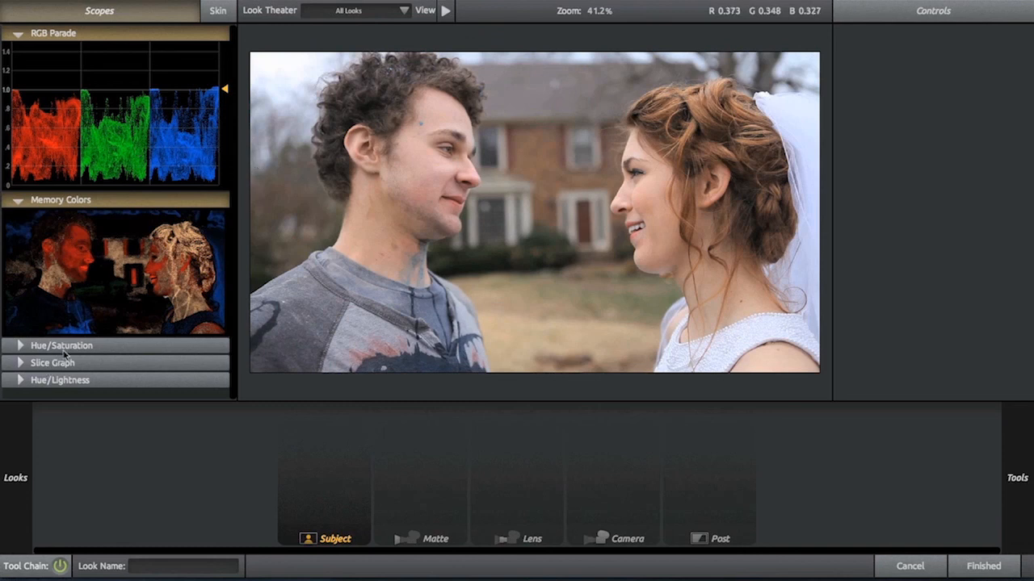
left_click_drag(64, 355, 69, 214)
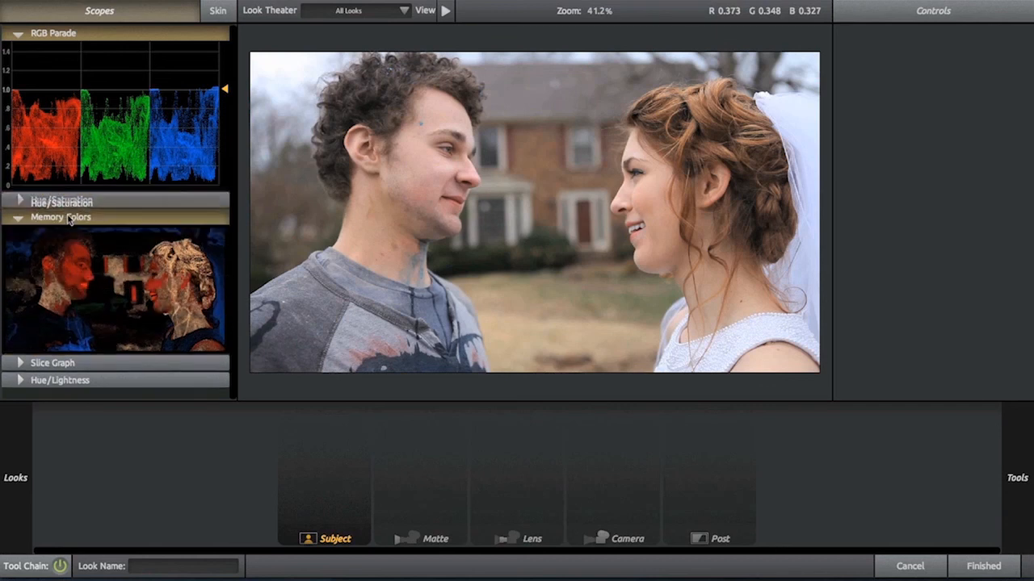
left_click(22, 201)
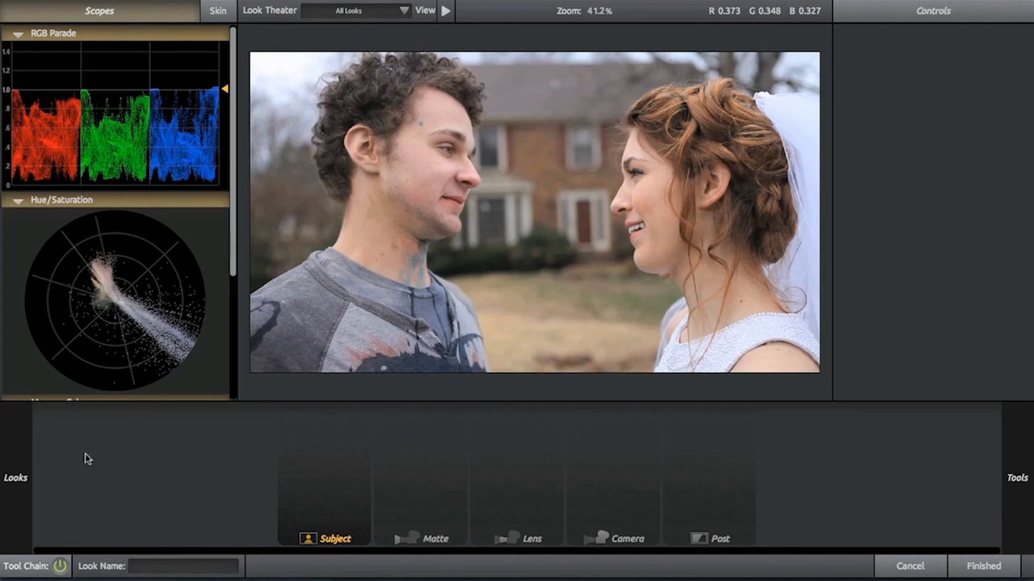
Step: Try the Action, Indie, Zombies, Invasion and Romance looks from the Cinematic presets on the wedding shot
mouse_move(2, 457)
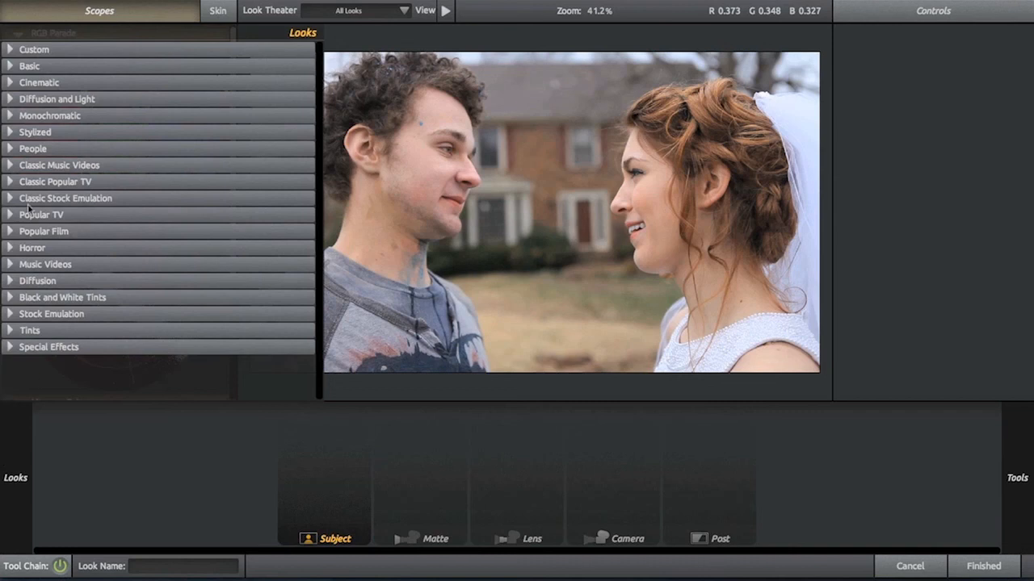
left_click(10, 84)
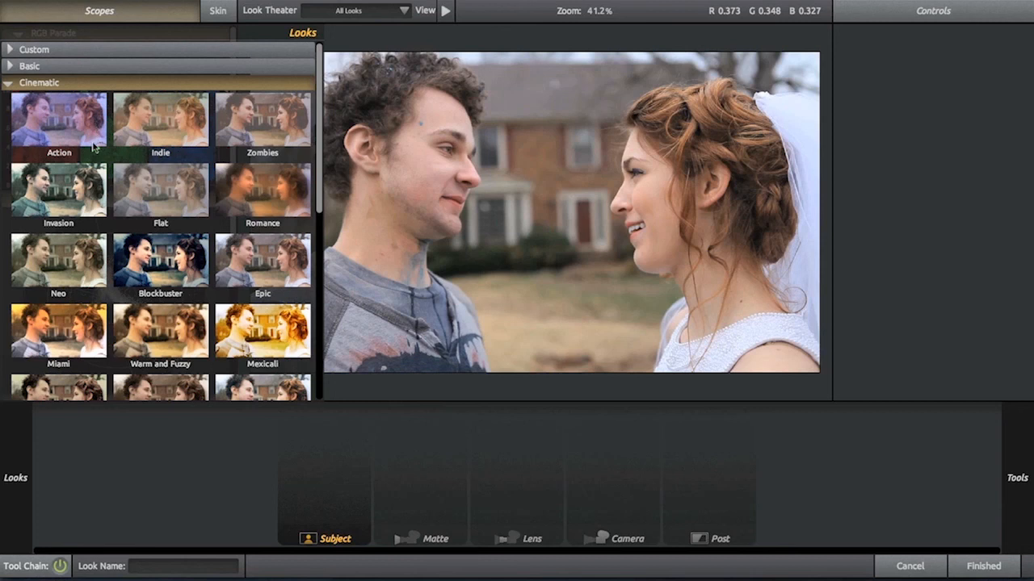
left_click(68, 130)
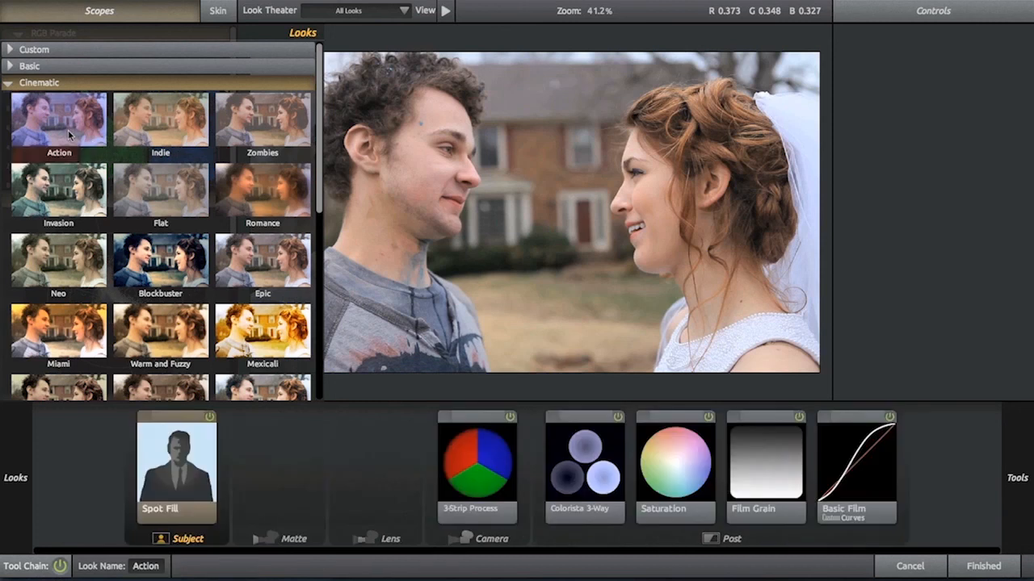
left_click(141, 133)
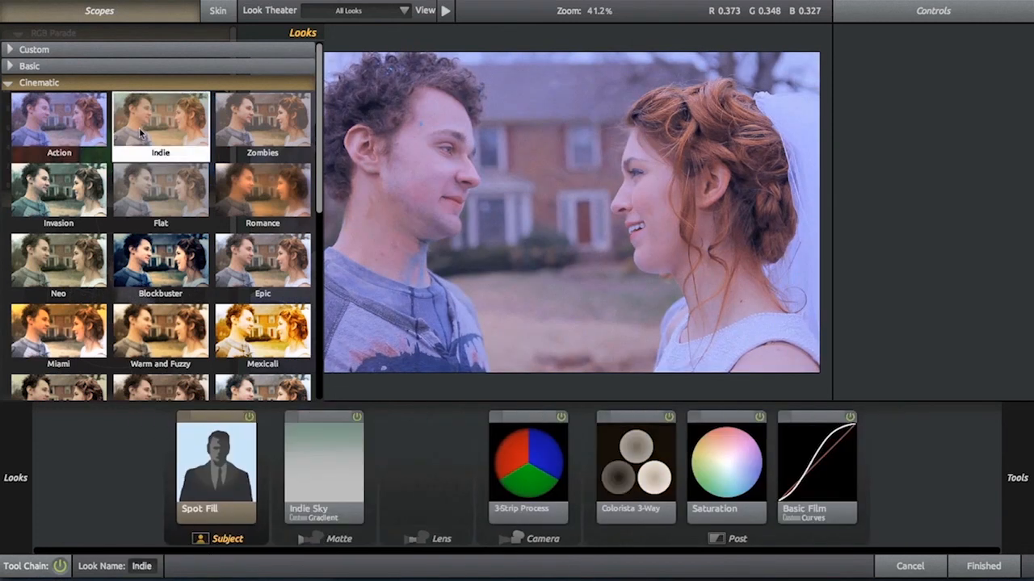
left_click(264, 106)
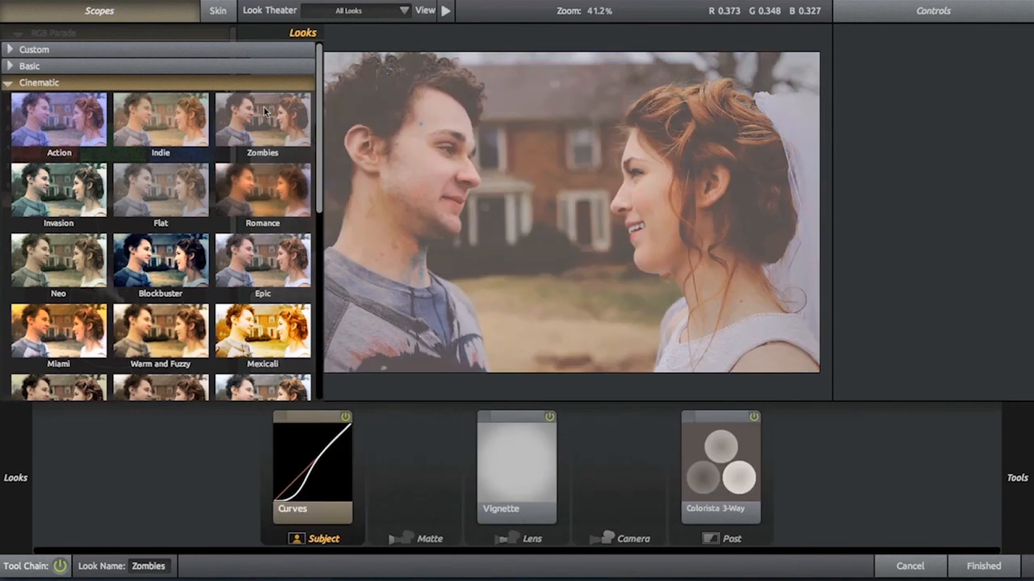
left_click(71, 193)
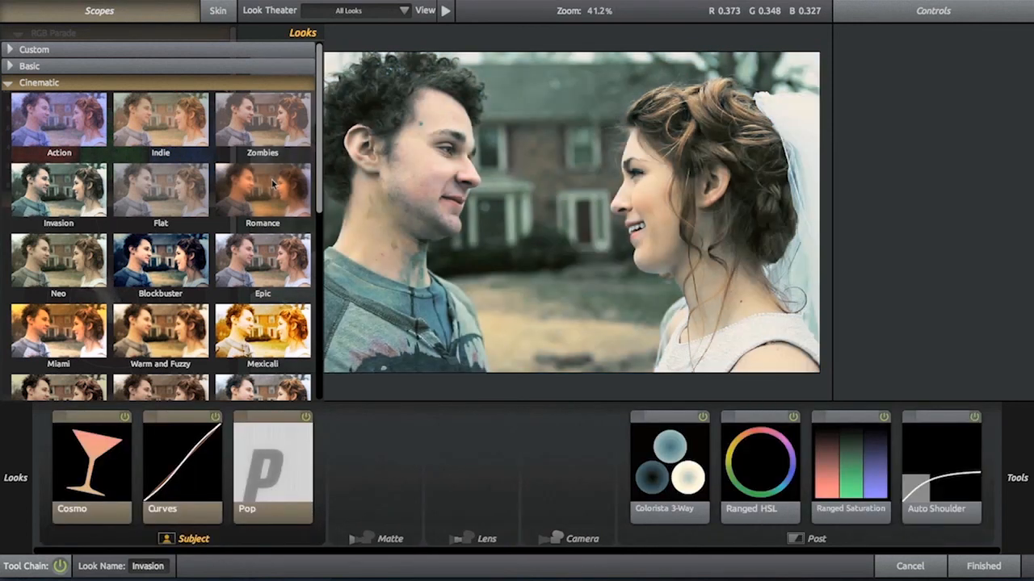
left_click(271, 184)
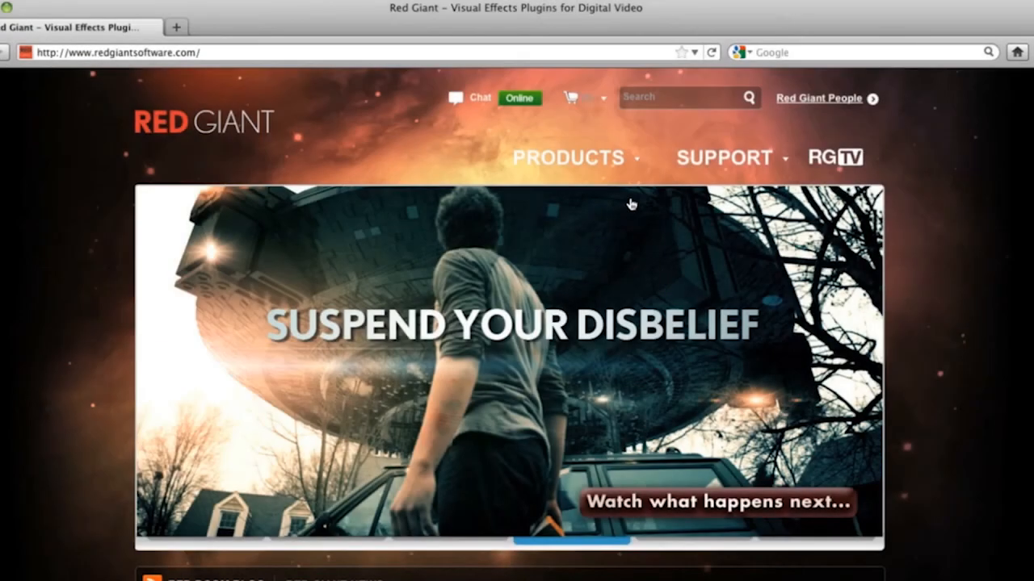
Step: On the Red Giant website in the browser, open the Trapcode Suite product page and request its free trial
mouse_move(623, 167)
left_click(582, 301)
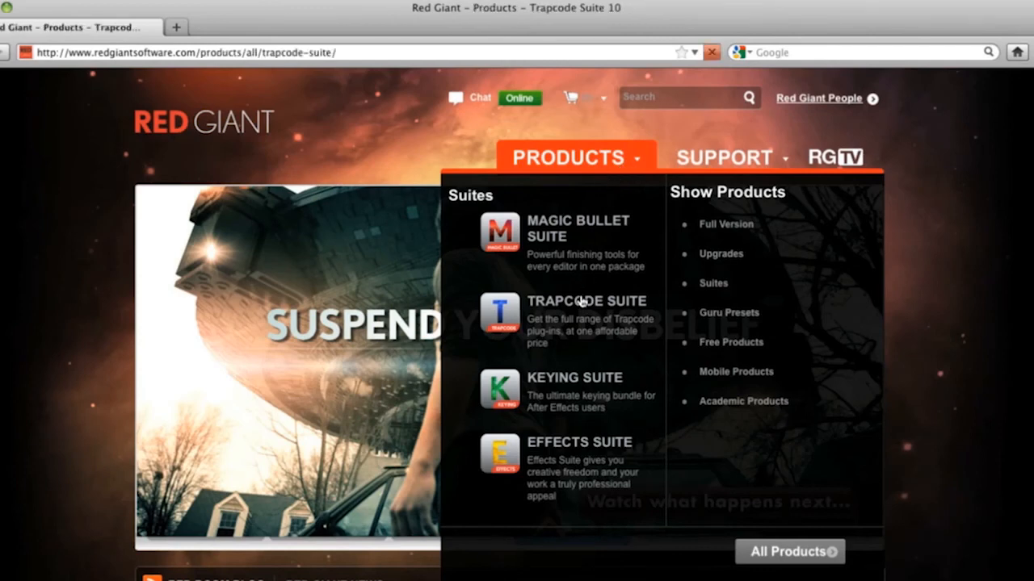
left_click(743, 480)
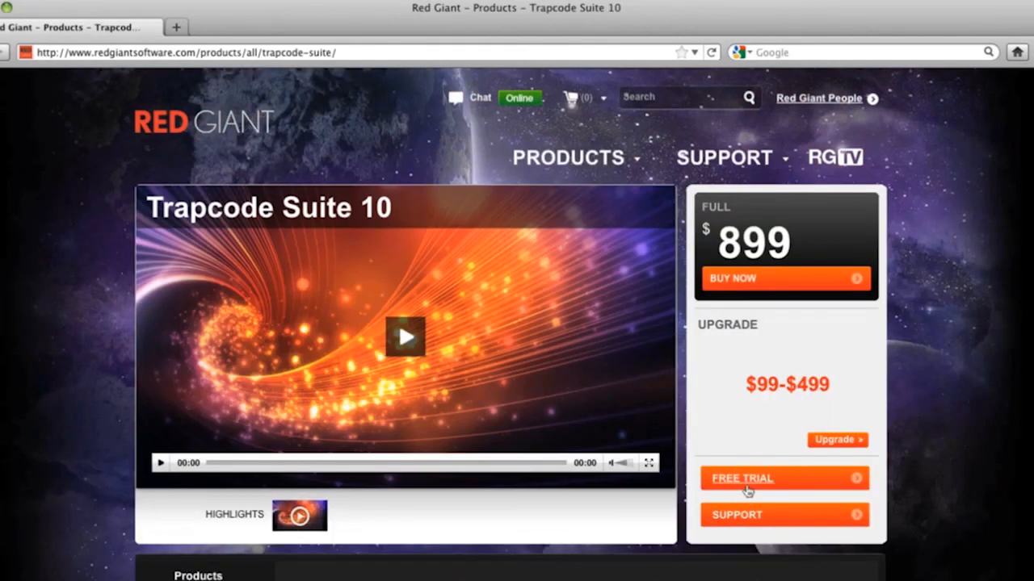